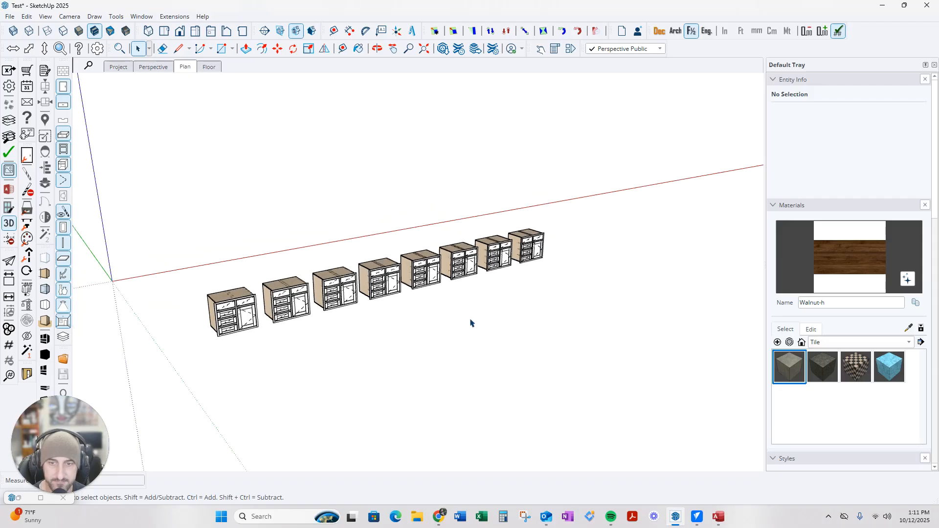
Orbit and zoom around the row of eight cabinets to view them from several angles
middle_click_drag(448, 225, 392, 271)
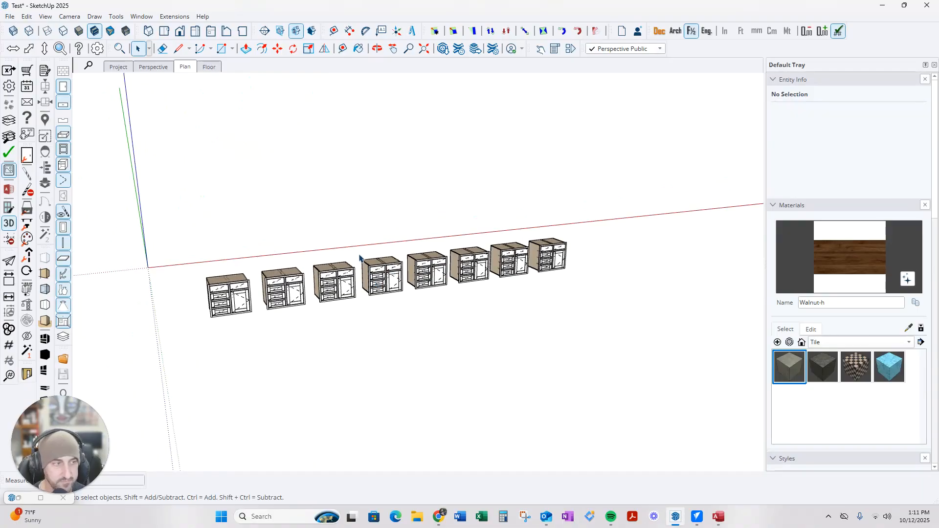
middle_click_drag(353, 302, 374, 291)
scroll(311, 291, "up", 2)
scroll(313, 289, "down", 1)
scroll(312, 289, "down", 1)
scroll(377, 288, "up", 3)
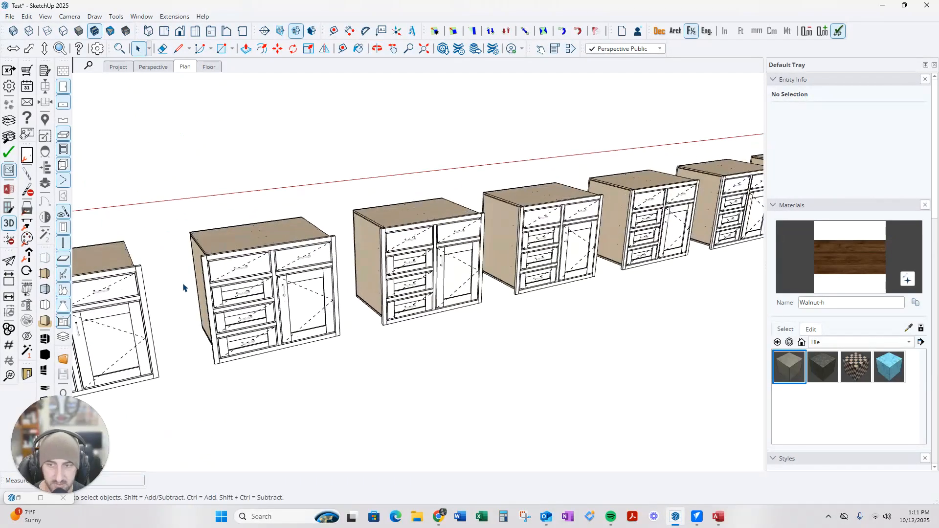
scroll(343, 281, "down", 3)
middle_click_drag(345, 282, 358, 312)
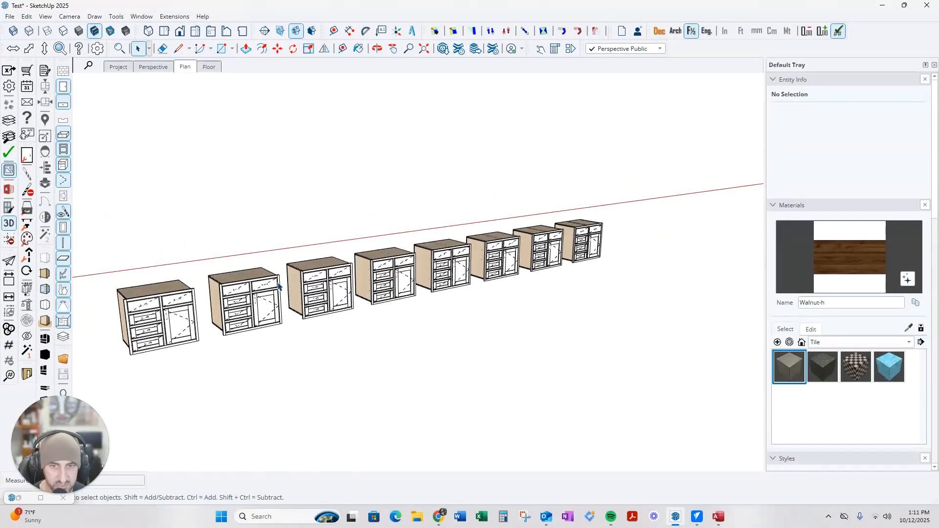
middle_click_drag(502, 351, 466, 344)
mouse_move(389, 300)
middle_mouse_down()
mouse_move(359, 300)
mouse_move(432, 350)
mouse_move(476, 329)
middle_mouse_up()
Return to selection, fine-tune the view, and bring up the FlexTools Component Finder library
key("space")
scroll(467, 342, "down", 3)
scroll(536, 335, "up", 1)
scroll(519, 332, "up", 2)
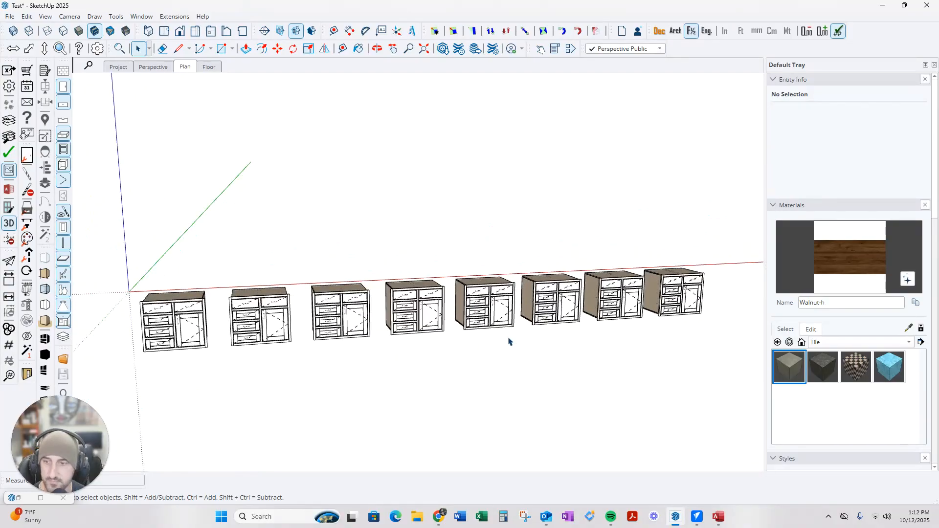
scroll(386, 354, "down", 1)
middle_click_drag(369, 354, 338, 343)
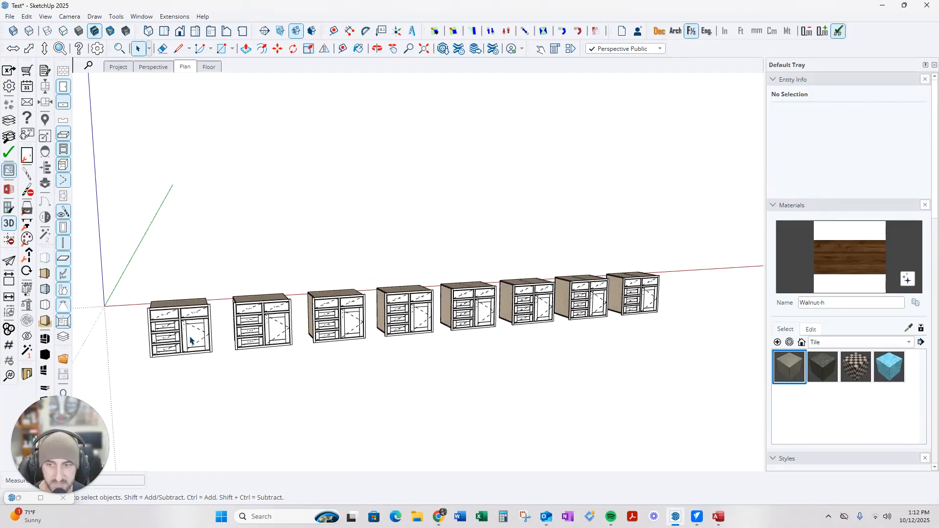
scroll(518, 341, "down", 1)
middle_click_drag(511, 350, 479, 346)
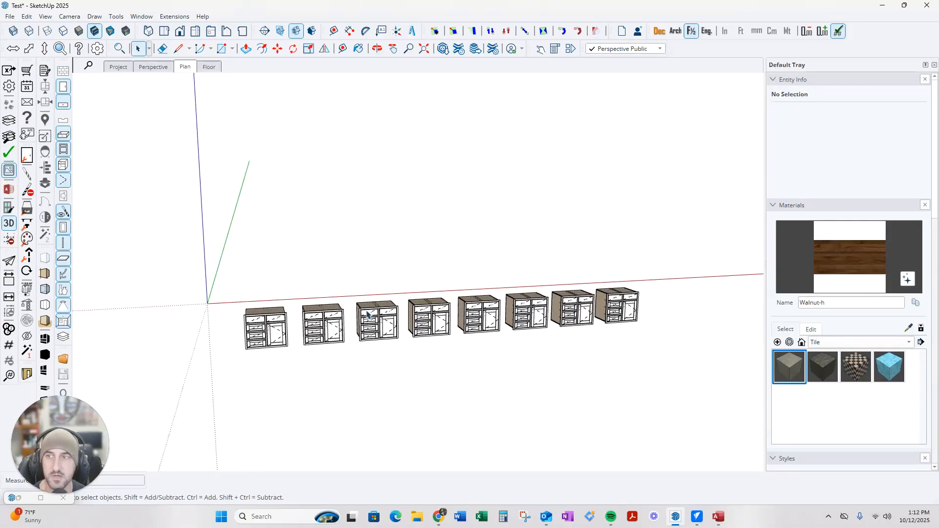
left_click(60, 49)
Pick the Beaded Face Frame Base cabinet in the Component Finder and close the finder
left_click_drag(411, 182, 603, 140)
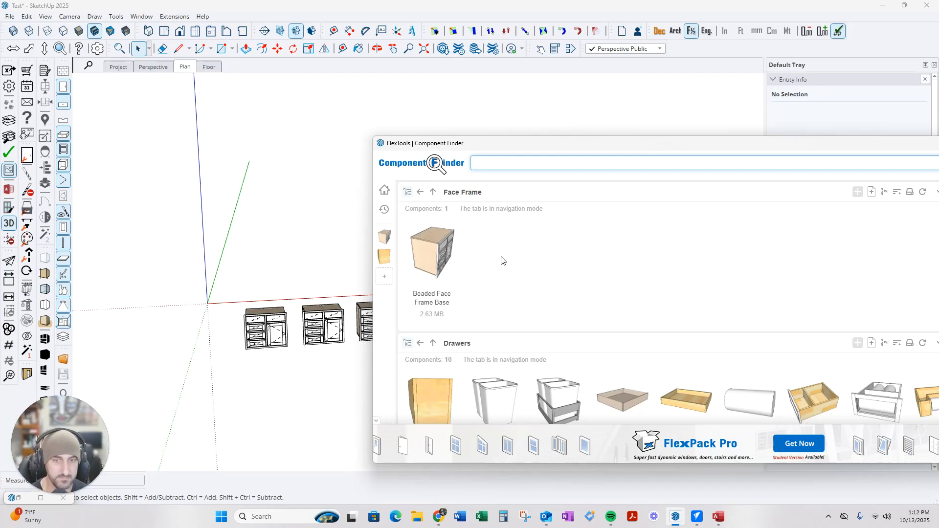
left_click(438, 254)
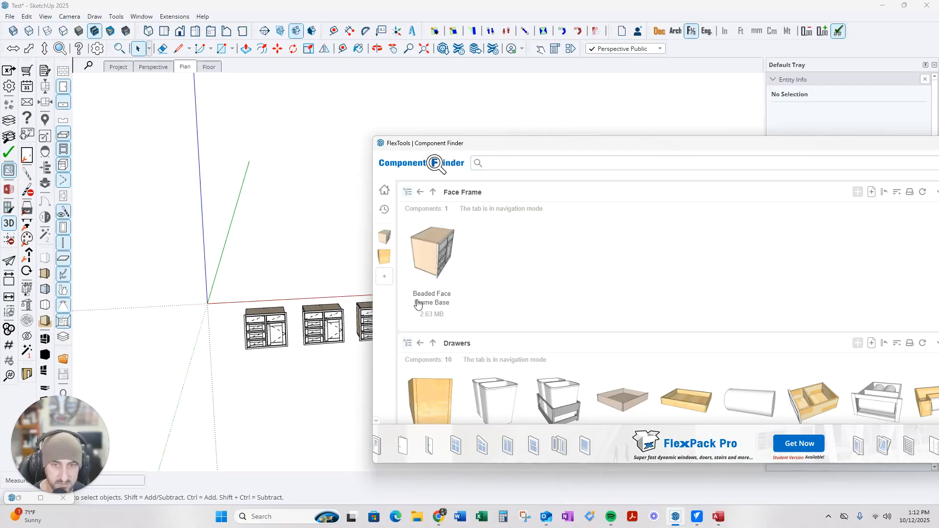
scroll(243, 410, "up", 1)
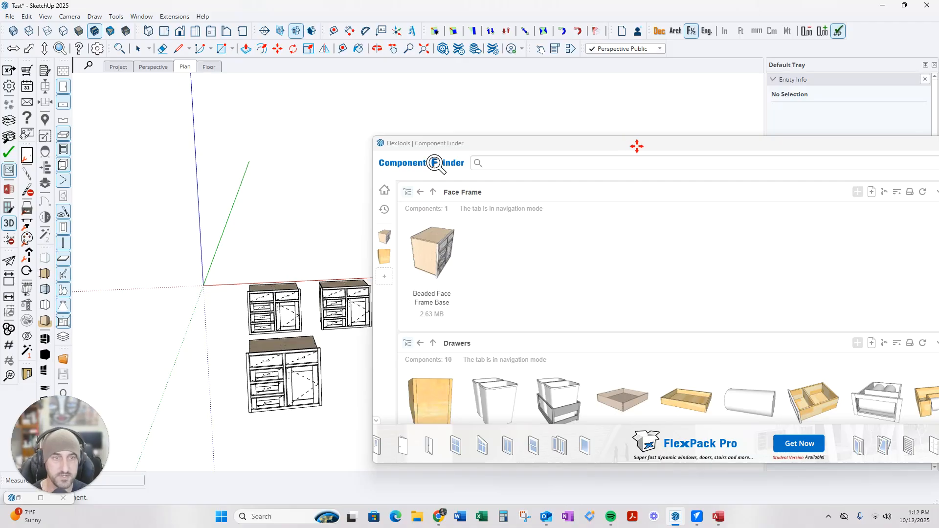
left_click_drag(650, 150, 435, 155)
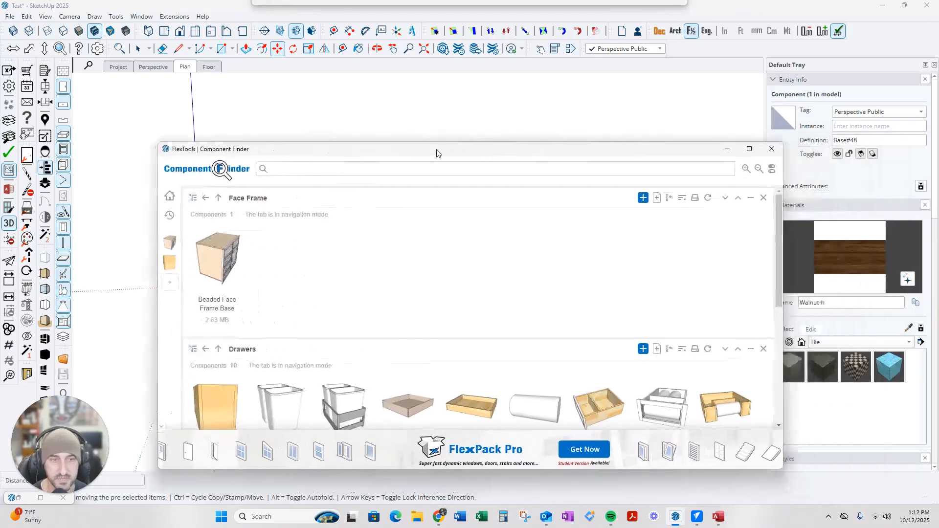
left_click(772, 148)
Place the new base cabinet in front of the row, then select it
scroll(356, 380, "up", 4)
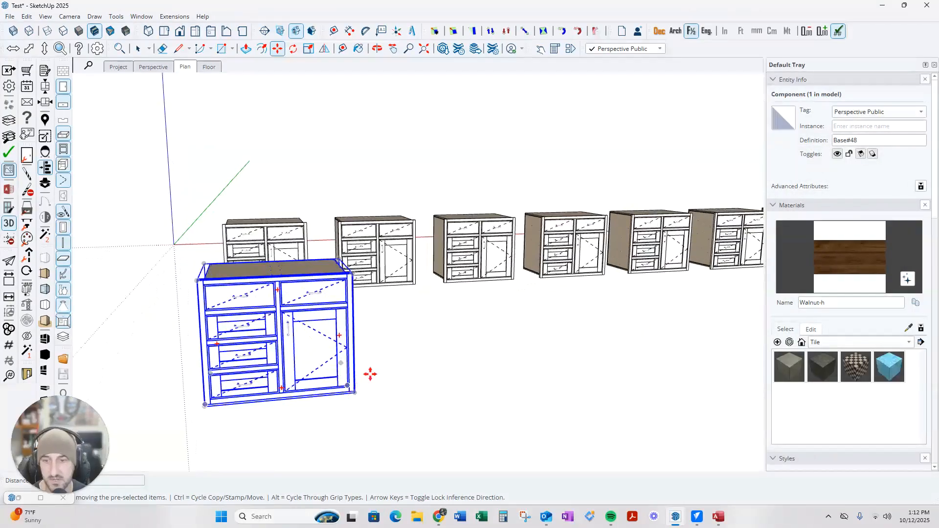
left_click(390, 348)
scroll(334, 320, "up", 4)
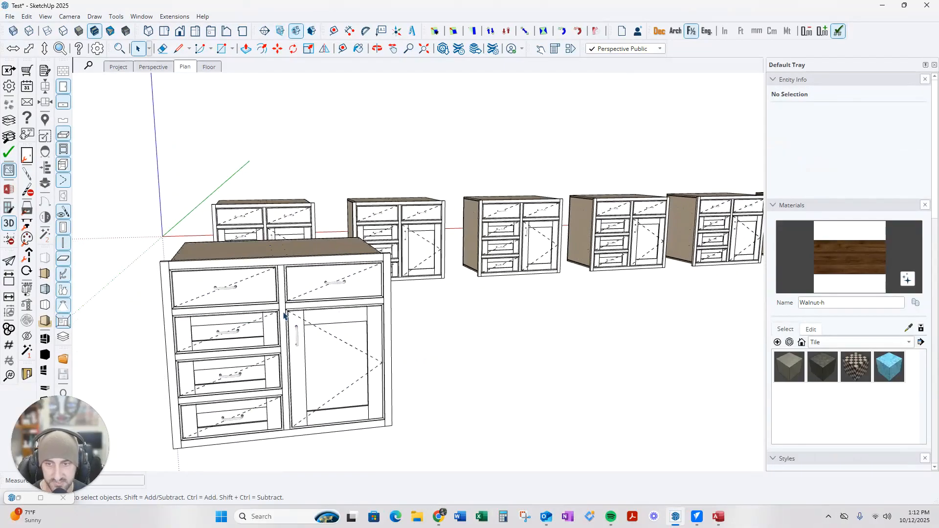
middle_click_drag(334, 320, 489, 259)
middle_click_drag(309, 332, 369, 338)
scroll(337, 309, "down", 1)
scroll(368, 337, "up", 2)
middle_click_drag(368, 302, 307, 195)
scroll(352, 272, "up", 4)
scroll(351, 272, "down", 5)
left_click(307, 194)
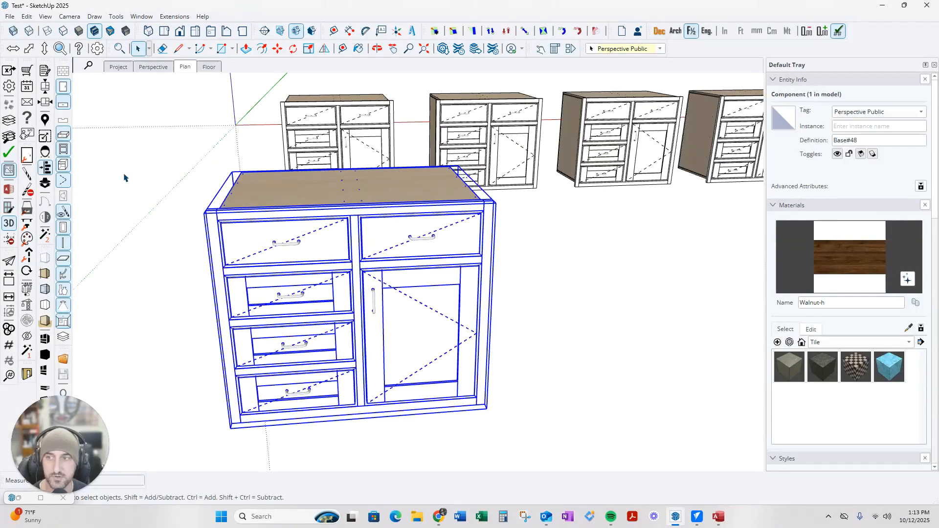
Set the new base cabinet's width to 30 in CS Component Options
left_click(46, 72)
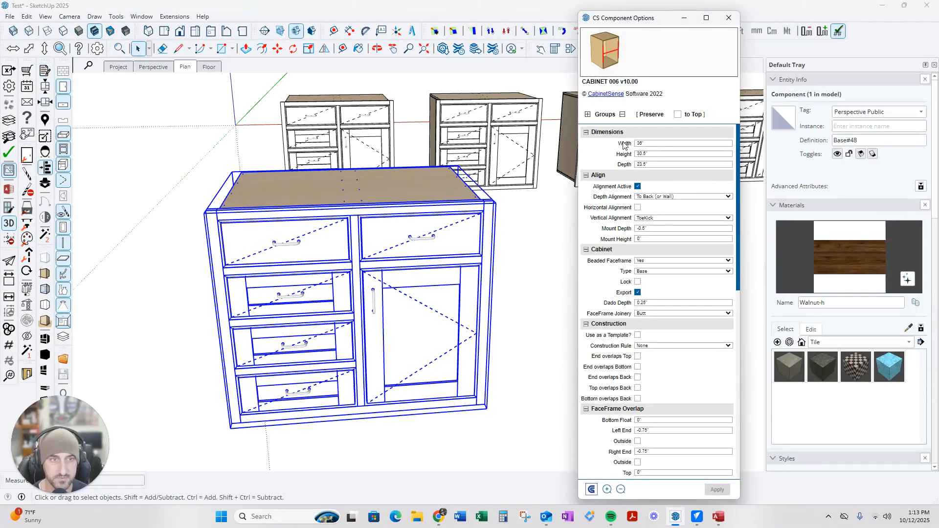
left_click(656, 143)
type("30")
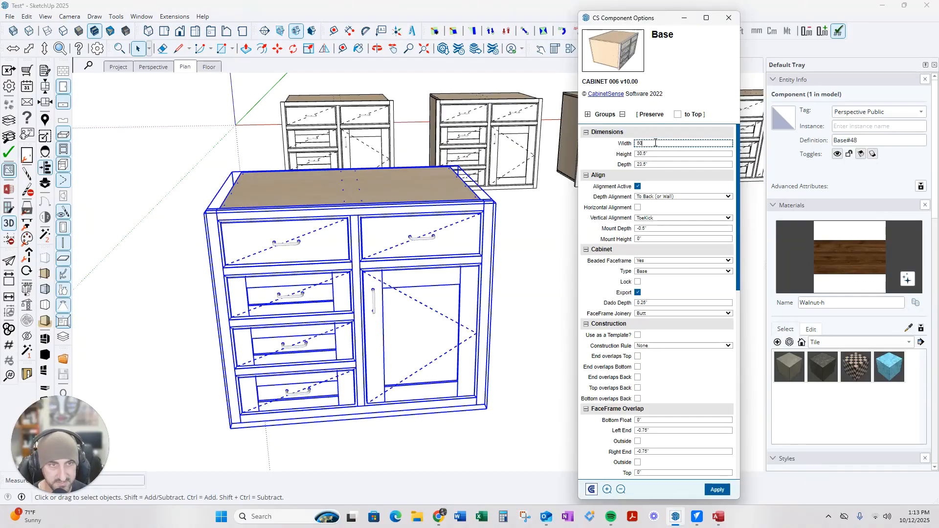
key("Return")
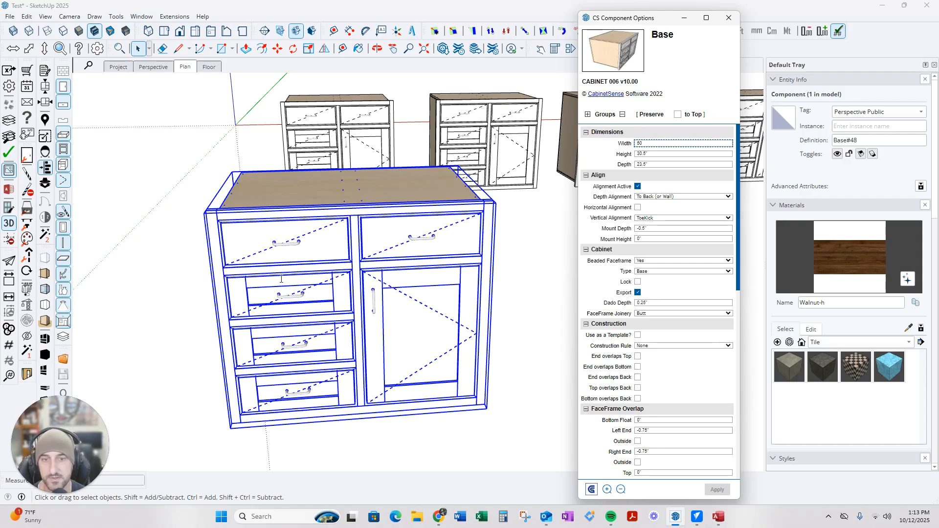
Deselect the widened cabinet and inspect its front, top and back from several angles
scroll(196, 306, "down", 3)
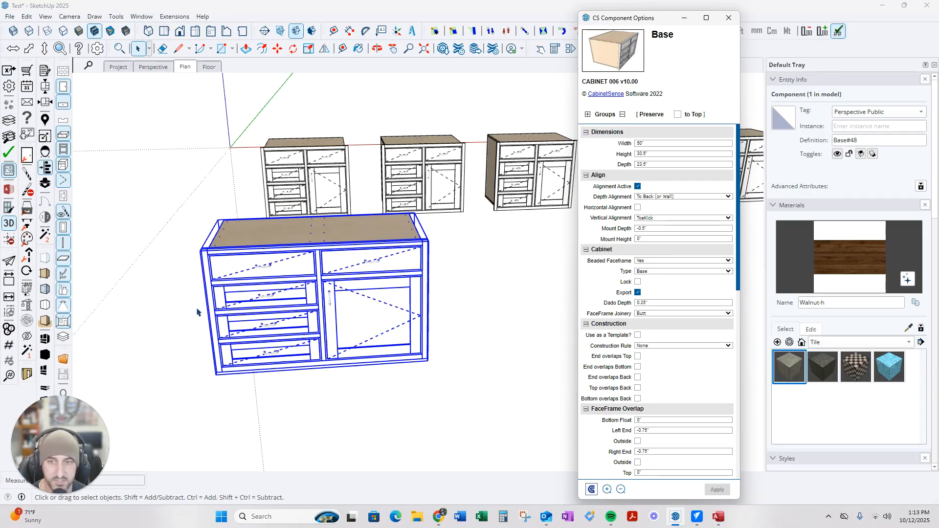
left_click(424, 403)
scroll(300, 323, "up", 2)
scroll(299, 324, "up", 1)
middle_click_drag(383, 299, 307, 211)
scroll(234, 250, "up", 4)
middle_click_drag(198, 255, 325, 212)
scroll(314, 237, "down", 3)
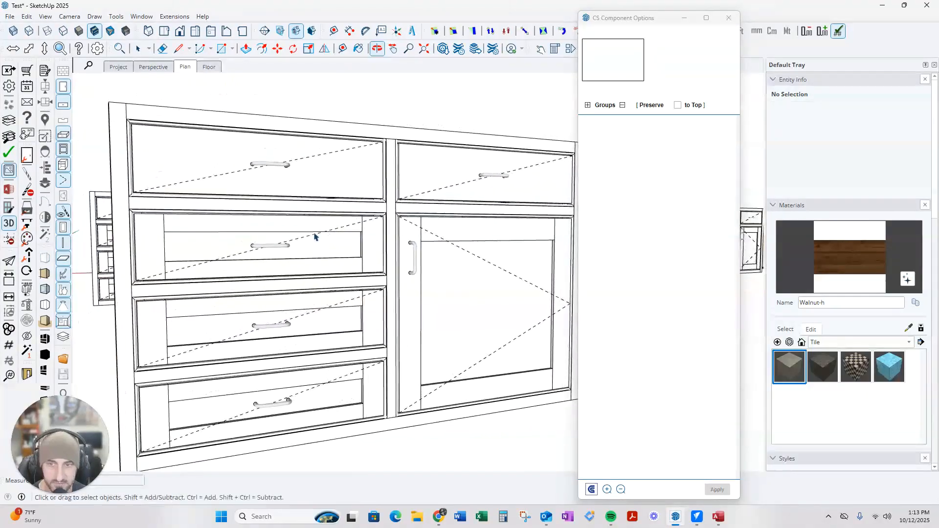
middle_click_drag(410, 277, 230, 183)
middle_click_drag(425, 248, 195, 173)
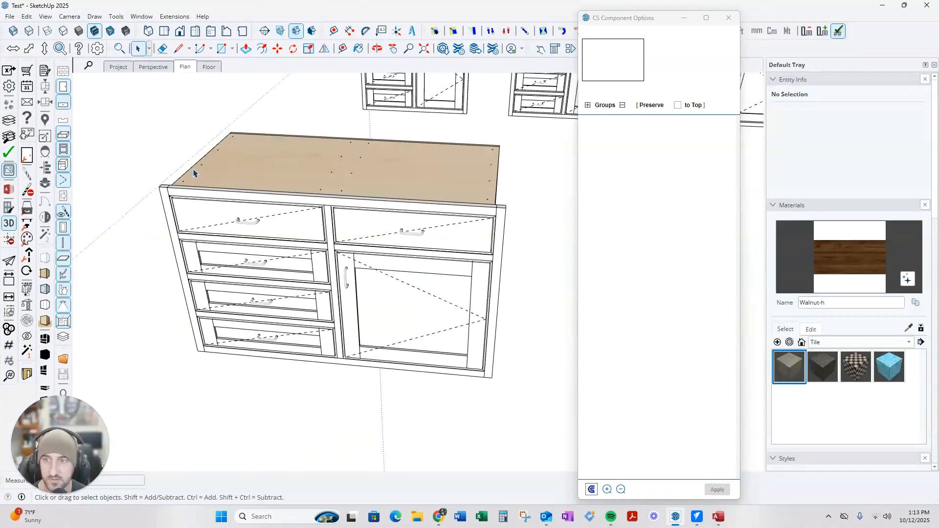
middle_click_drag(474, 239, 297, 338)
scroll(407, 304, "up", 3)
scroll(388, 293, "up", 3)
middle_click_drag(335, 248, 131, 125)
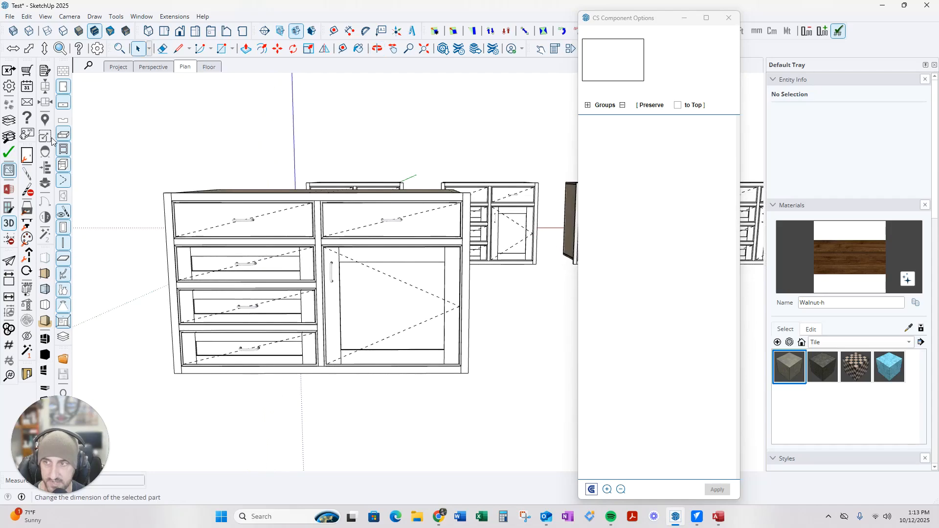
Hide the cabinet doors and view the base cabinet's shelves from both sides
left_click(64, 87)
middle_click_drag(347, 318, 321, 287)
left_click(322, 284)
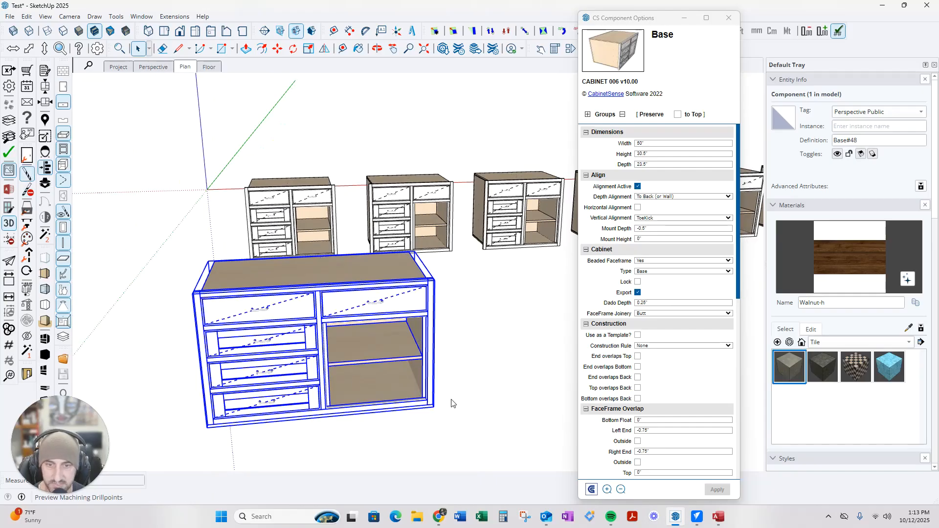
left_click(483, 394)
middle_click_drag(482, 395, 342, 318)
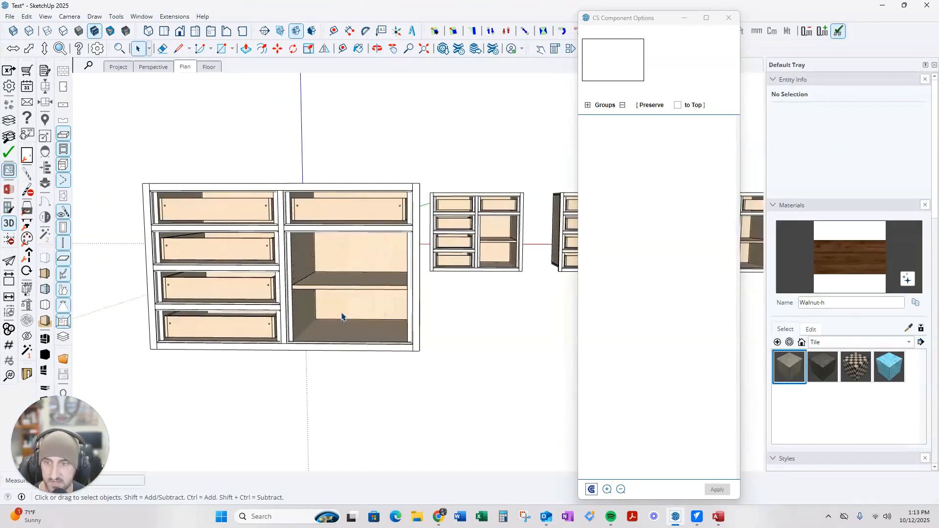
middle_click_drag(293, 258, 361, 243)
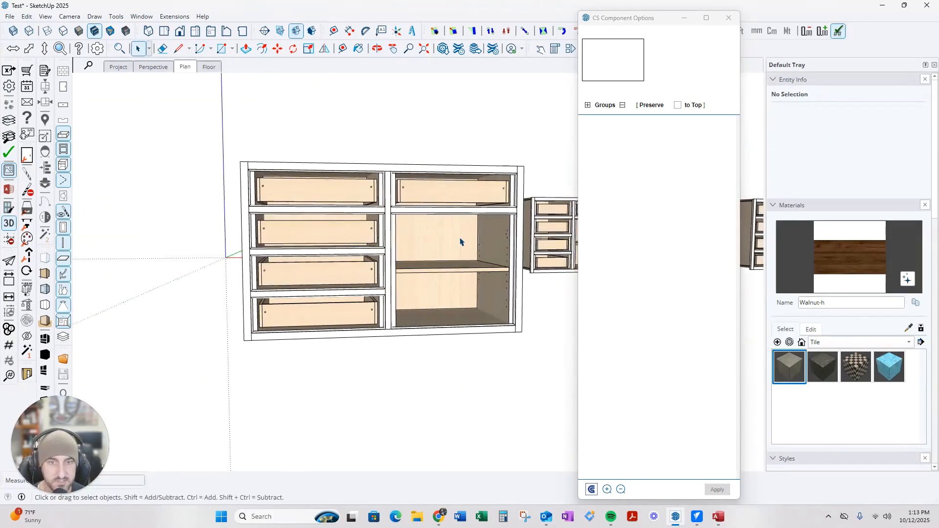
scroll(483, 269, "up", 5)
middle_click_drag(508, 250, 374, 188)
scroll(373, 190, "up", 2)
scroll(374, 191, "down", 3)
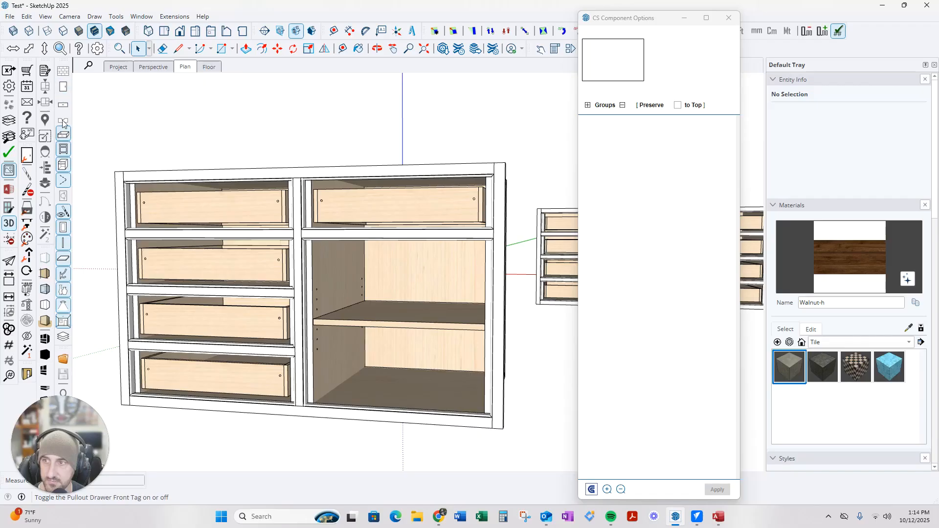
Hide the drawer boxes and face frames, then inspect the cabinet interior and bottom panel
left_click(64, 137)
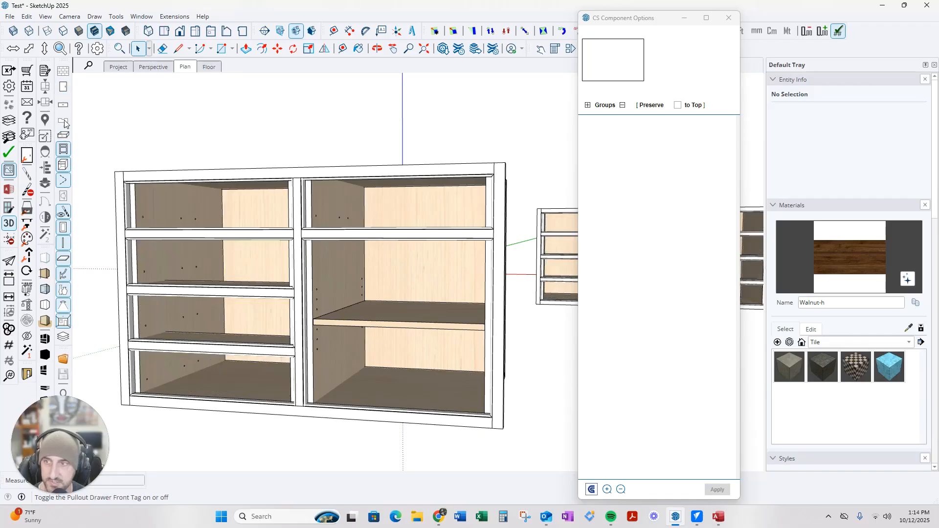
left_click(63, 169)
left_click(63, 169)
left_click(64, 150)
middle_click_drag(384, 264, 510, 325)
scroll(315, 254, "up", 4)
middle_click_drag(431, 297, 421, 212)
scroll(293, 196, "down", 1)
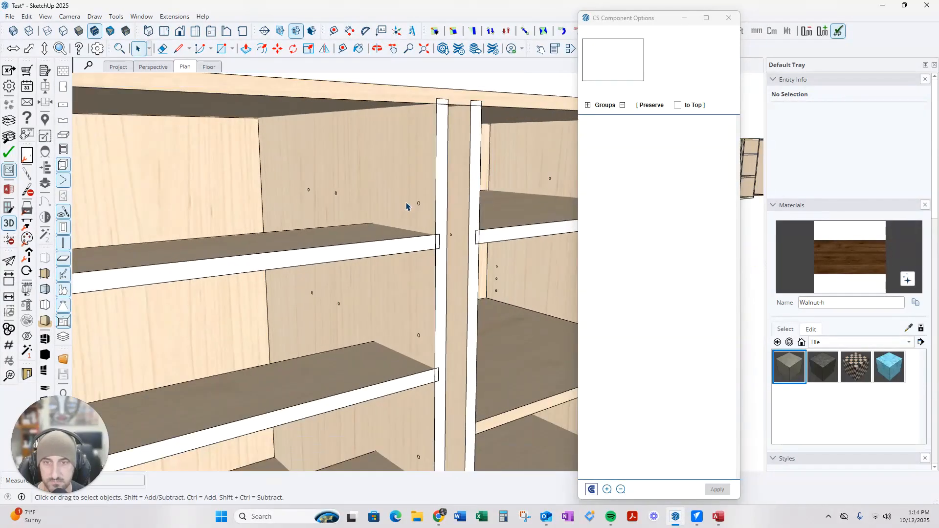
middle_click_drag(409, 344, 195, 284)
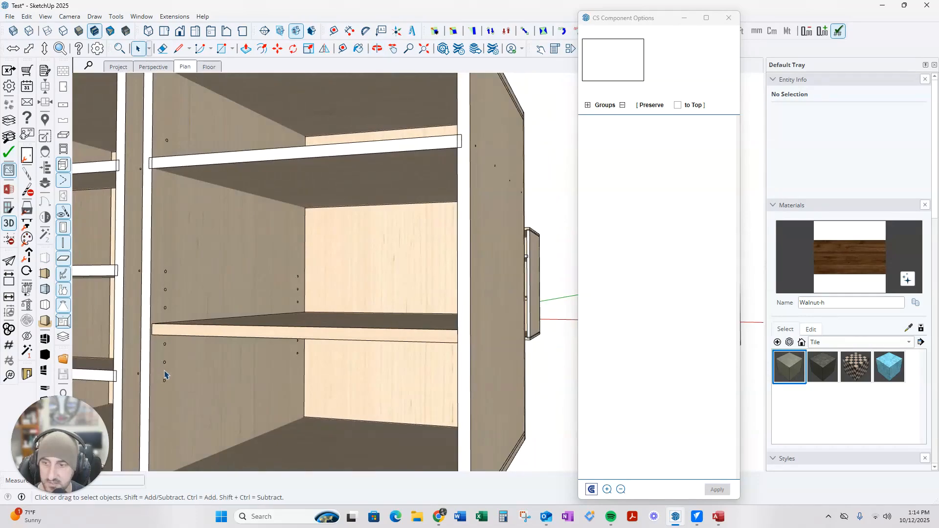
middle_click_drag(199, 318, 241, 374)
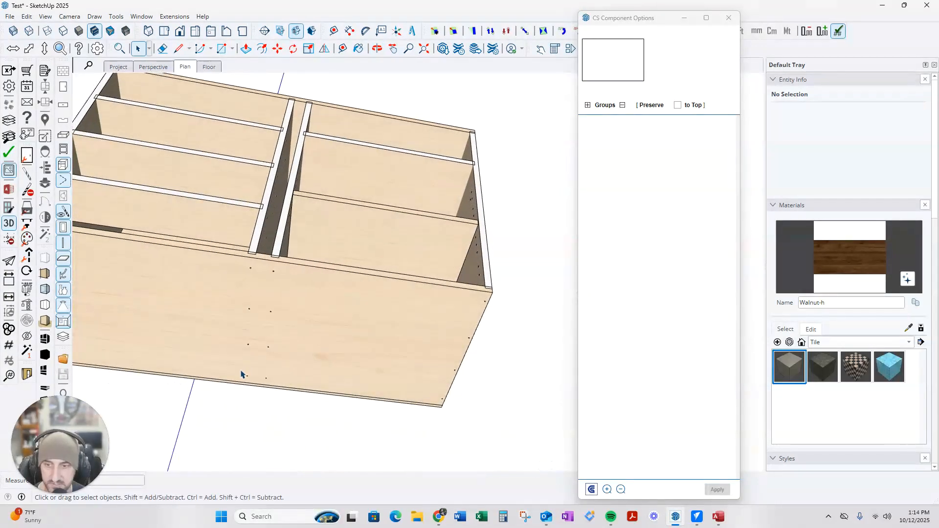
scroll(251, 386, "up", 5)
middle_click_drag(254, 285, 258, 232)
scroll(258, 232, "up", 2)
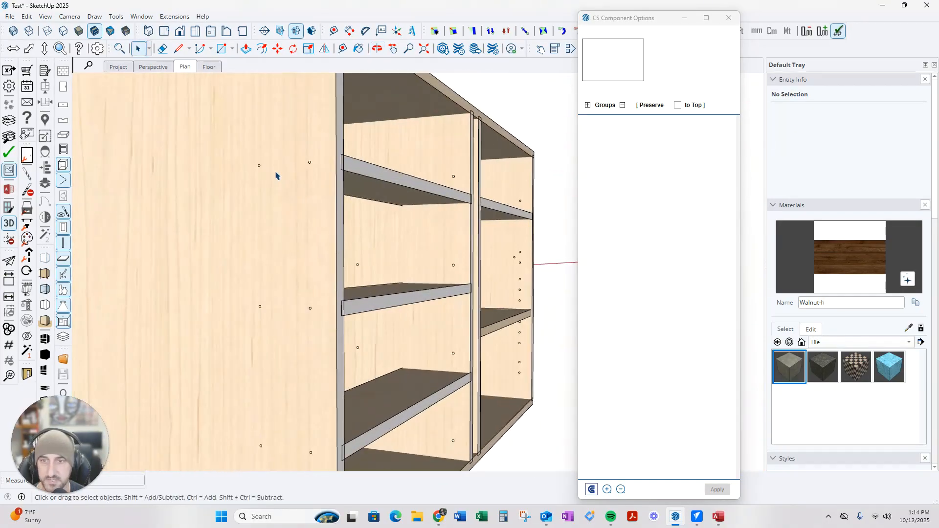
middle_click_drag(446, 190, 232, 237)
scroll(248, 256, "up", 3)
scroll(193, 216, "up", 3)
scroll(318, 257, "down", 8)
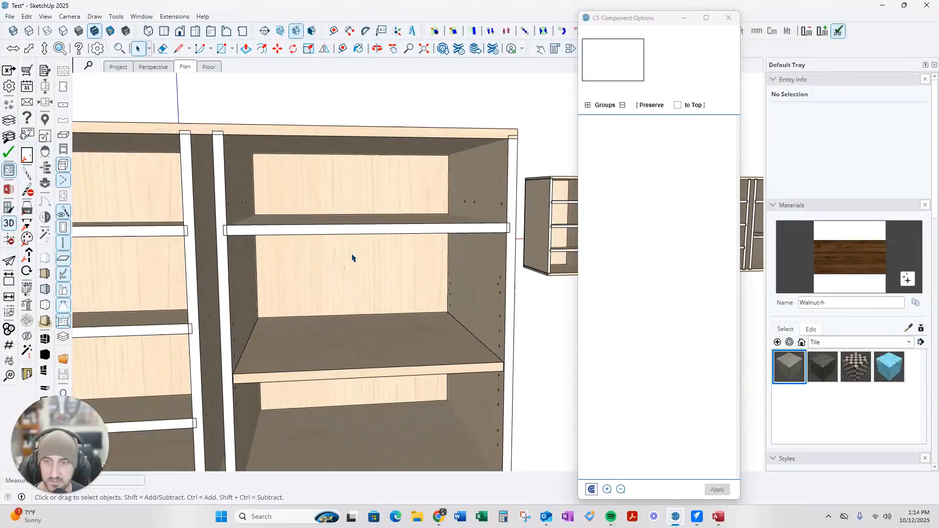
scroll(194, 269, "up", 2)
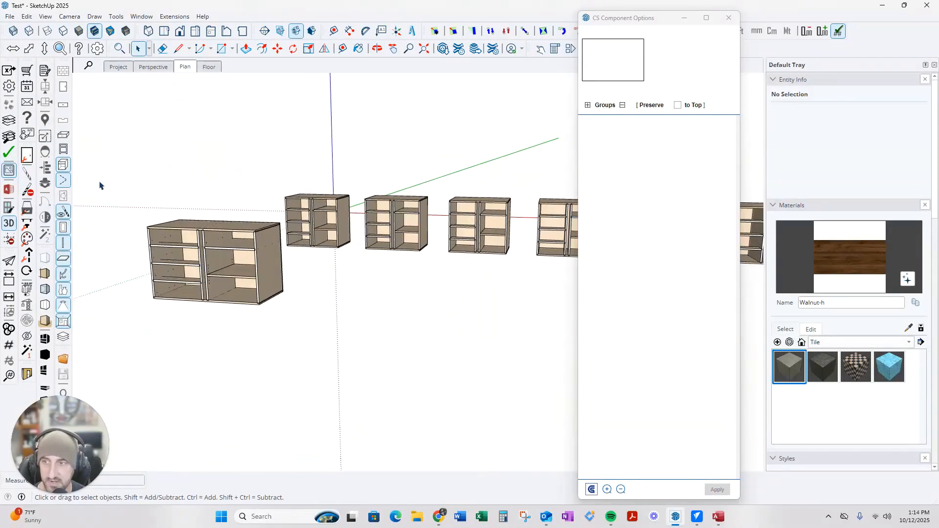
Show face frames, drawer fronts, doors and drawer boxes again and view the cabinets
left_click(64, 150)
left_click(64, 104)
left_click(64, 89)
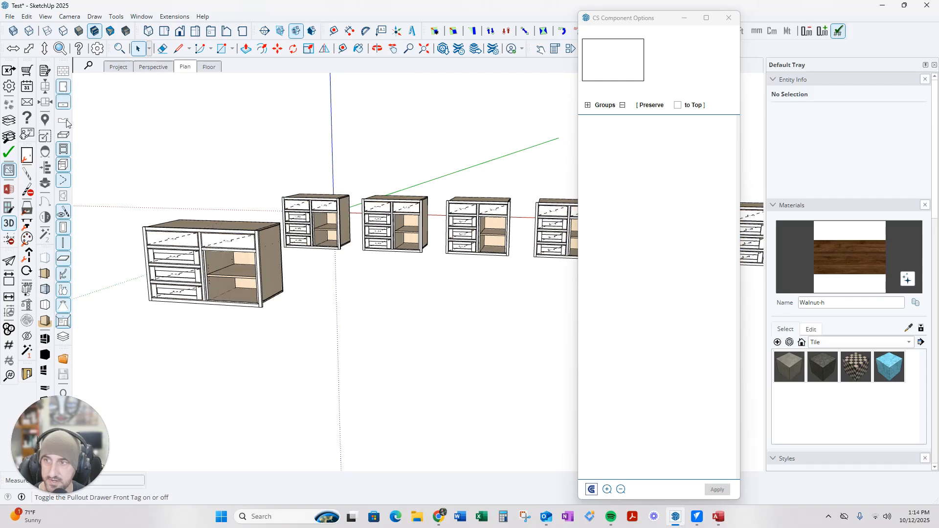
left_click(64, 135)
middle_click_drag(235, 269, 384, 313)
scroll(404, 313, "up", 4)
scroll(304, 200, "up", 3)
scroll(294, 204, "up", 4)
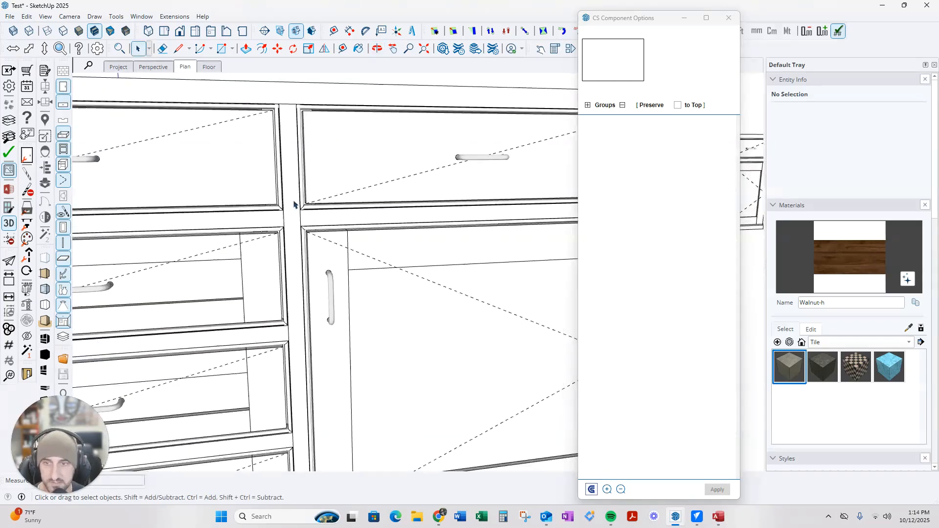
Set Beaded Faceframe to No for the front Base cabinet and apply it
left_click(296, 210)
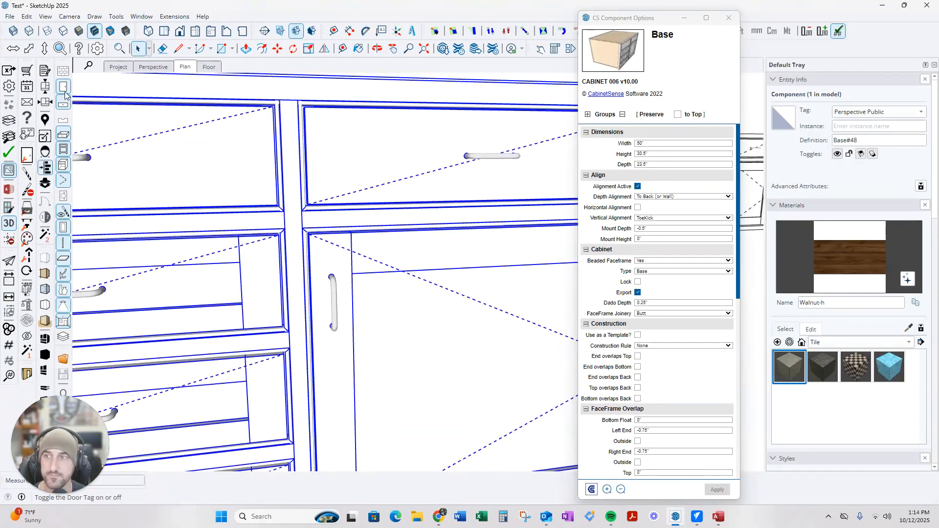
left_click(674, 261)
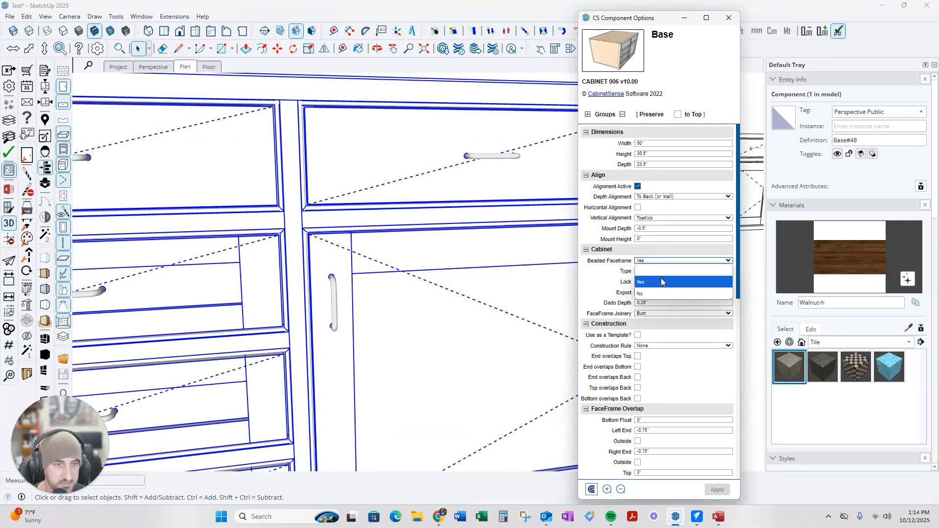
left_click(656, 280)
left_click(716, 490)
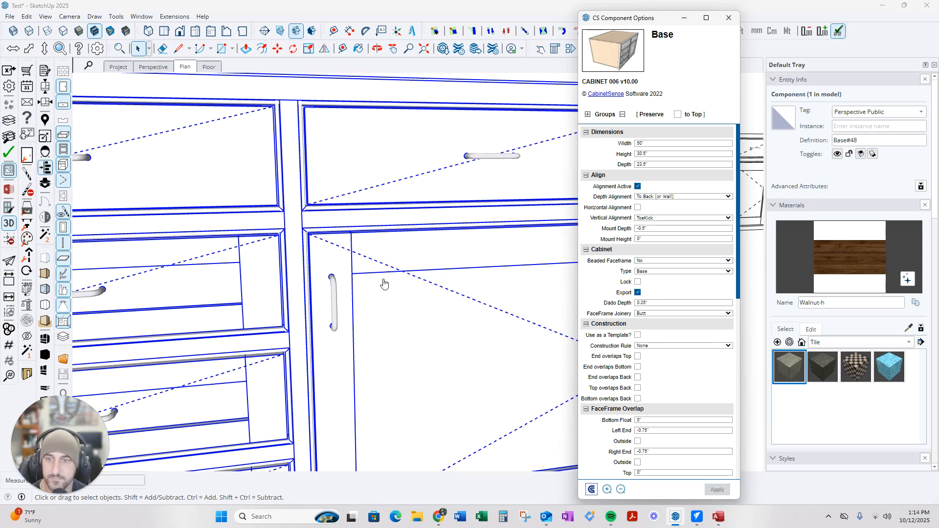
Deselect the cabinet and check the plain face frame from front, side, below and above
scroll(347, 288, "down", 4)
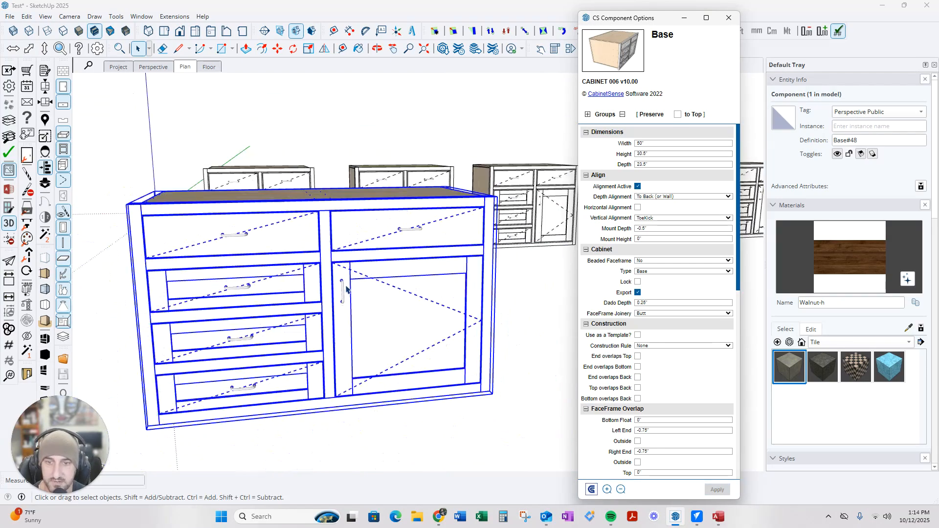
left_click(438, 426)
scroll(309, 286, "up", 1)
scroll(310, 286, "up", 2)
middle_click_drag(350, 275, 379, 254)
scroll(379, 254, "up", 2)
scroll(409, 264, "down", 1)
middle_click_drag(436, 266, 402, 252)
scroll(298, 260, "down", 3)
scroll(273, 268, "up", 4)
scroll(270, 268, "down", 4)
scroll(294, 259, "down", 3)
middle_click_drag(281, 260, 356, 281)
scroll(355, 280, "up", 4)
scroll(399, 255, "down", 3)
middle_click_drag(415, 259, 447, 214)
scroll(446, 213, "up", 2)
scroll(410, 235, "down", 4)
middle_click_drag(387, 241, 323, 293)
scroll(323, 293, "down", 6)
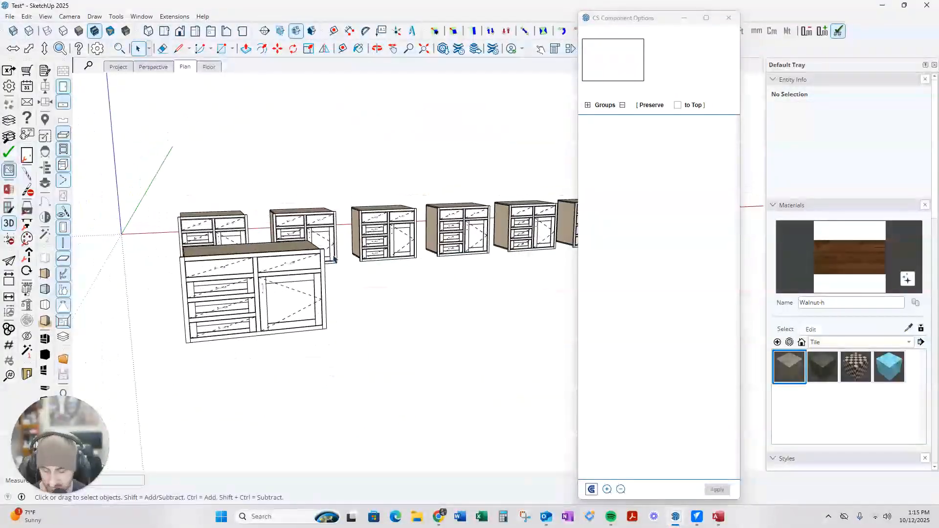
key("r")
left_click(361, 346)
left_click(499, 362)
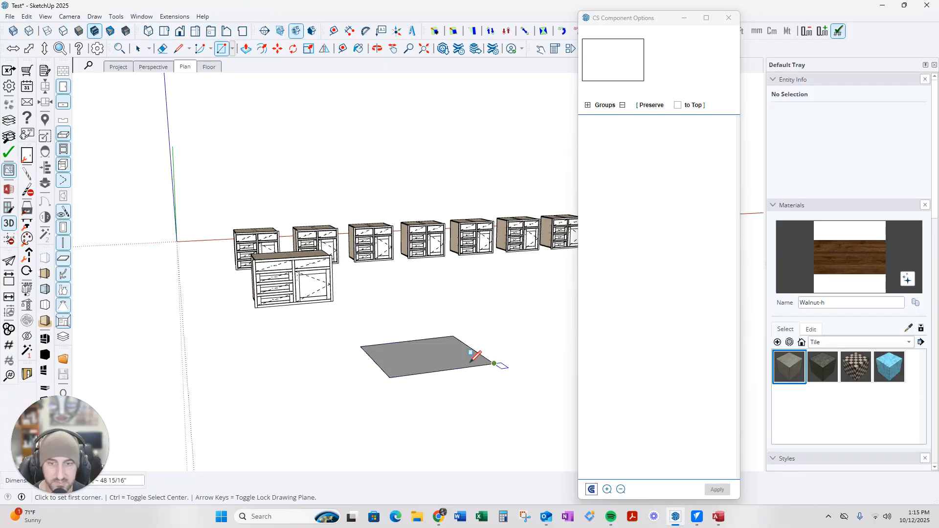
scroll(426, 358, "up", 2)
key("p")
left_click(421, 371)
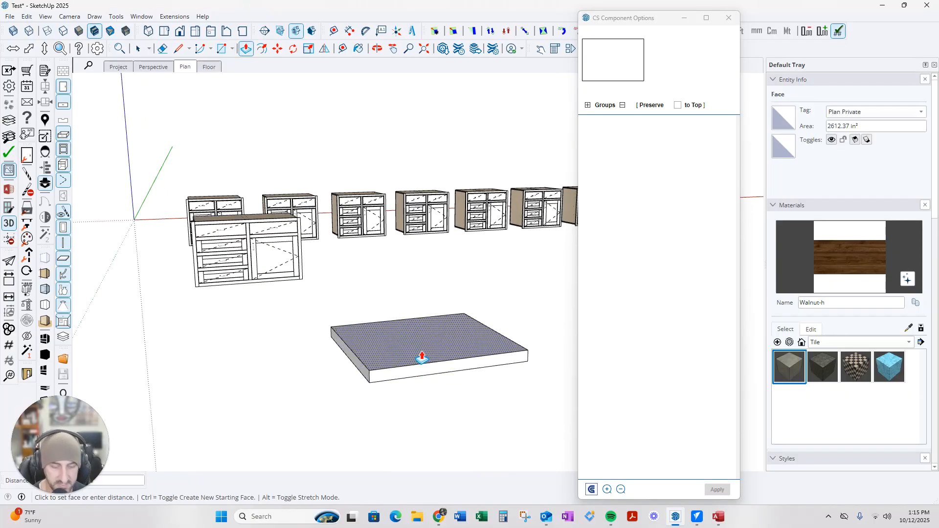
left_click(414, 366)
key("space")
scroll(382, 349, "up", 2)
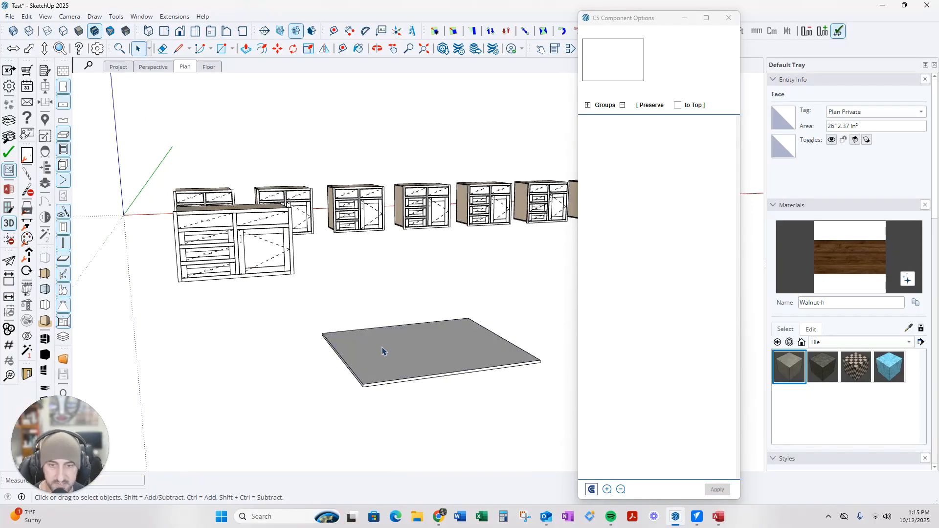
right_click(354, 340)
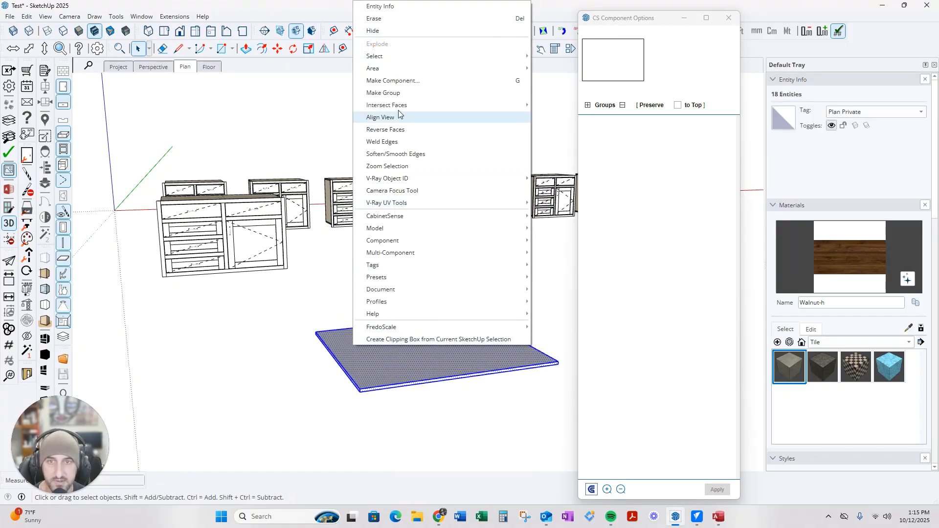
left_click(399, 93)
left_click(334, 361)
left_click(360, 364)
key("m")
left_click(360, 391)
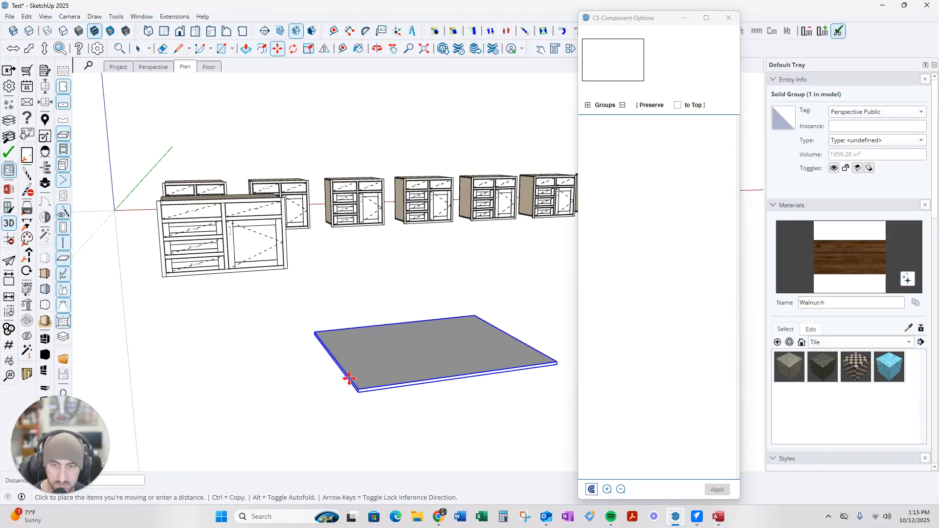
scroll(250, 340, "down", 2)
middle_click_drag(121, 305, 321, 338)
key("m")
left_click(339, 320)
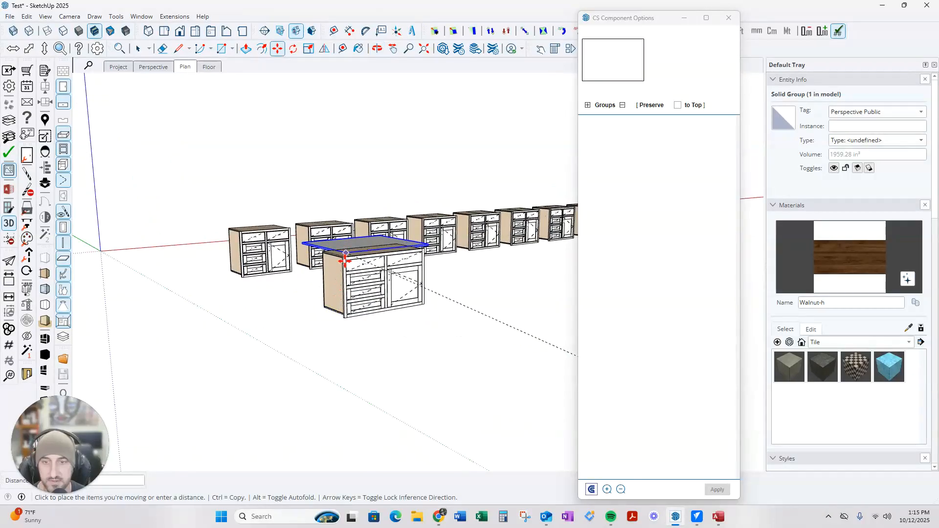
scroll(337, 245, "up", 5)
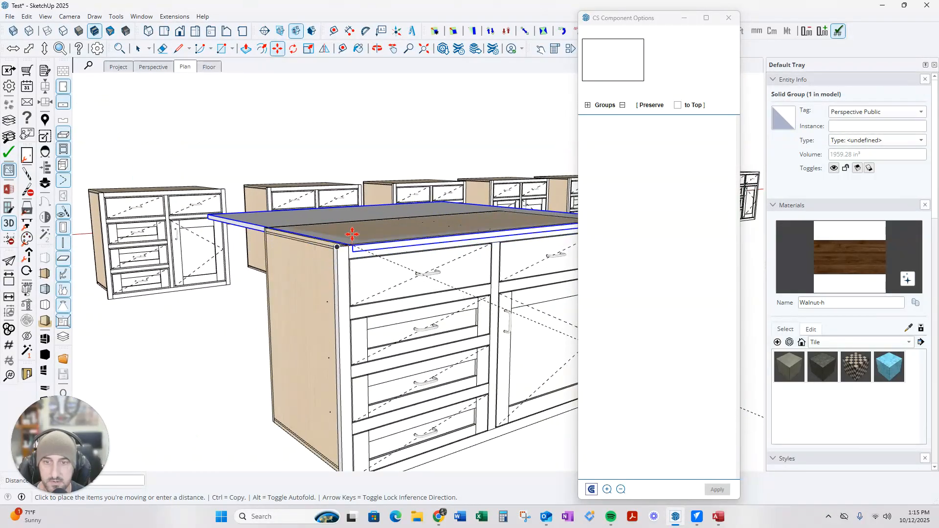
left_click(352, 230)
middle_click_drag(297, 249, 448, 231)
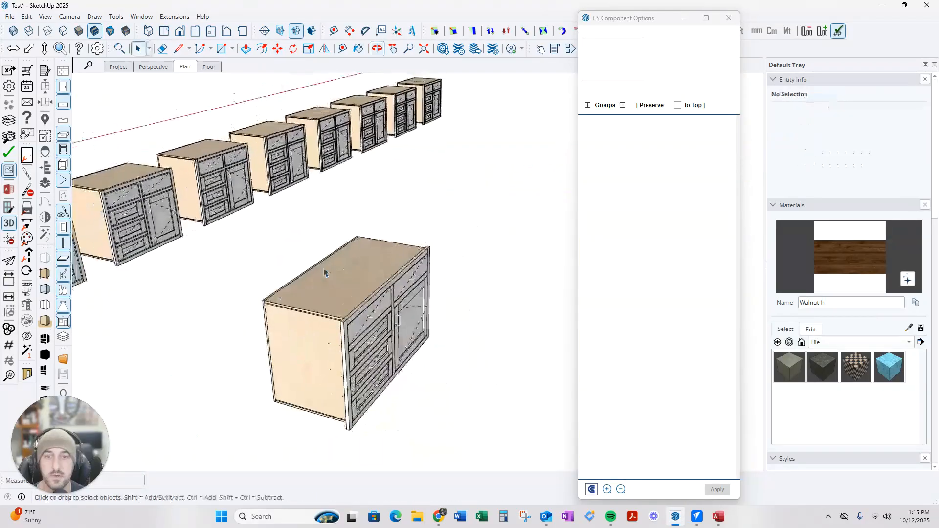
middle_click_drag(325, 271, 240, 220)
View the cabinet fronts up close, then bring up the CabinetSense Export settings
scroll(396, 278, "down", 5)
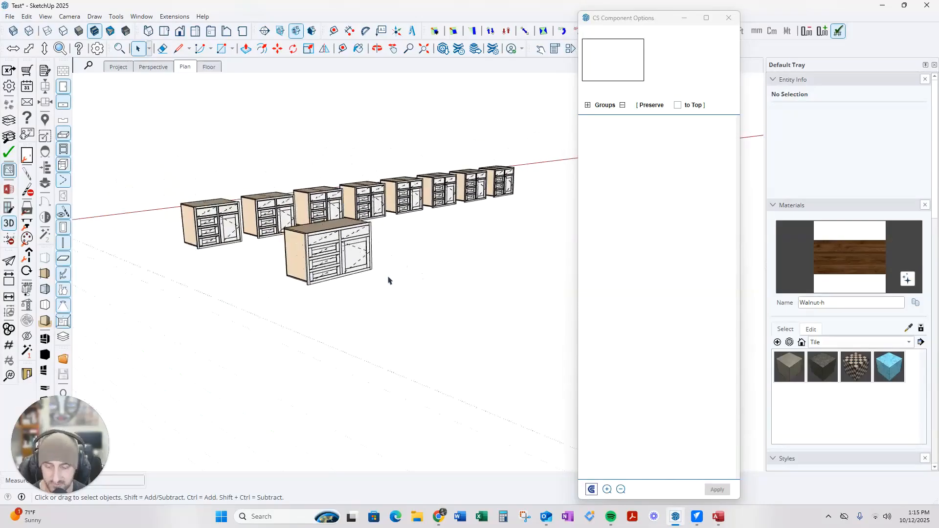
middle_click_drag(319, 291, 384, 269, "shift")
scroll(391, 266, "up", 7)
scroll(437, 334, "up", 1)
middle_click_drag(433, 332, 367, 294)
scroll(368, 297, "down", 3)
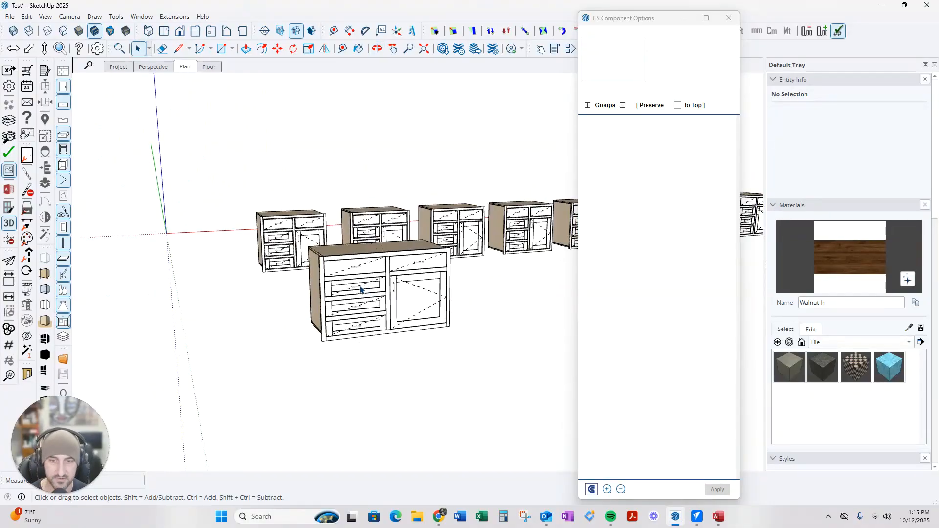
middle_click_drag(397, 296, 453, 338)
scroll(492, 333, "up", 3)
scroll(180, 265, "down", 6)
scroll(167, 245, "down", 3)
scroll(247, 254, "up", 2)
scroll(220, 250, "down", 2)
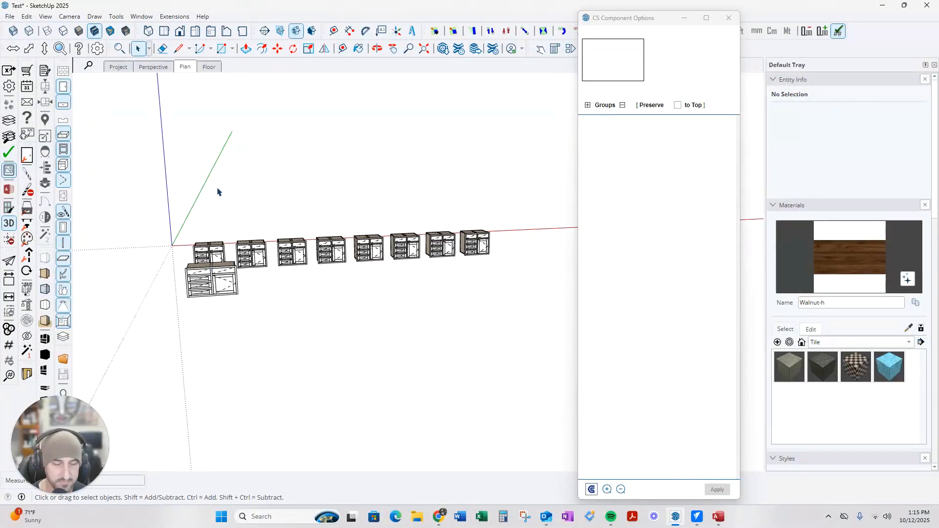
left_click(8, 72)
Edit the export description, run the export, confirm the success notices, and close the Messages window
left_click(134, 164)
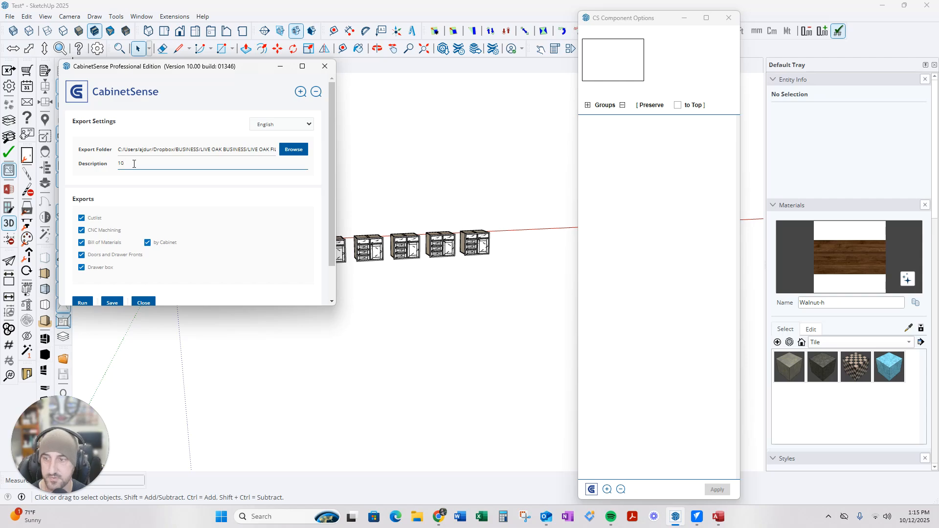
scroll(159, 286, "down", 1)
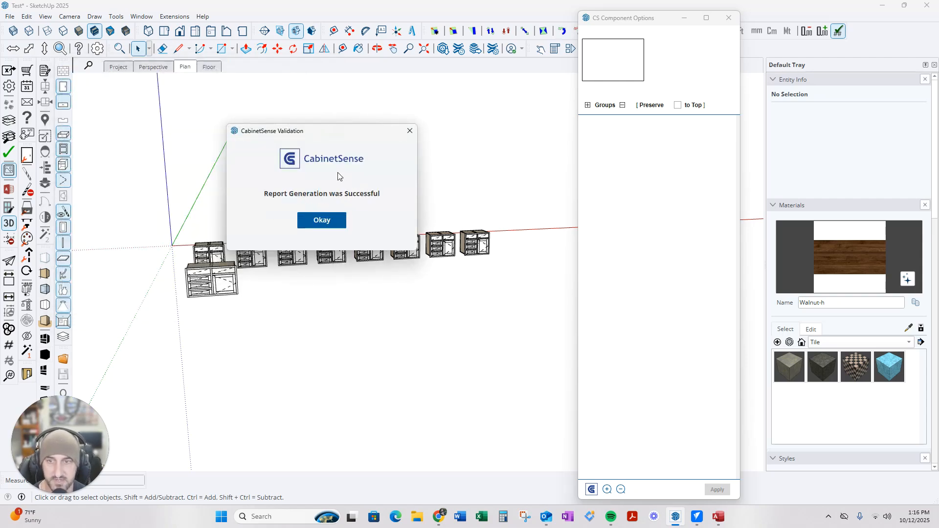
left_click(329, 219)
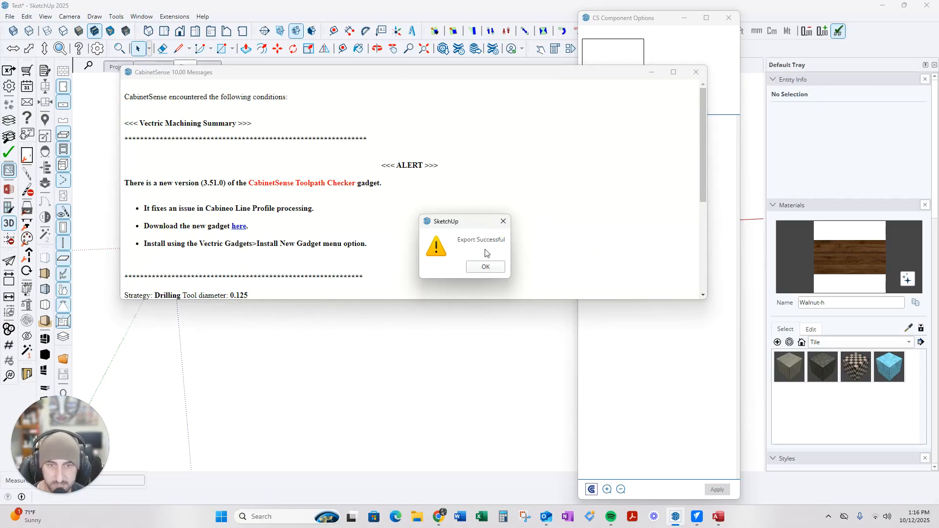
left_click(487, 268)
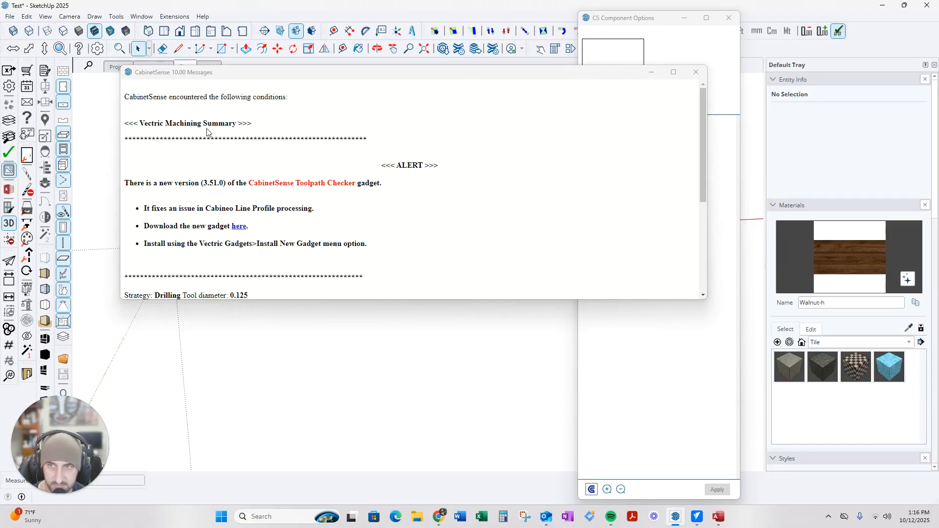
scroll(417, 195, "down", 3)
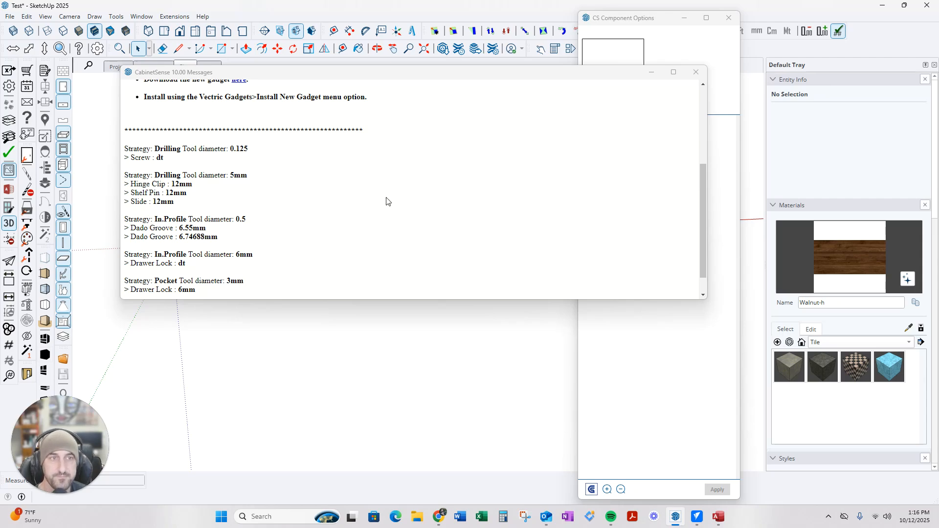
left_click(696, 72)
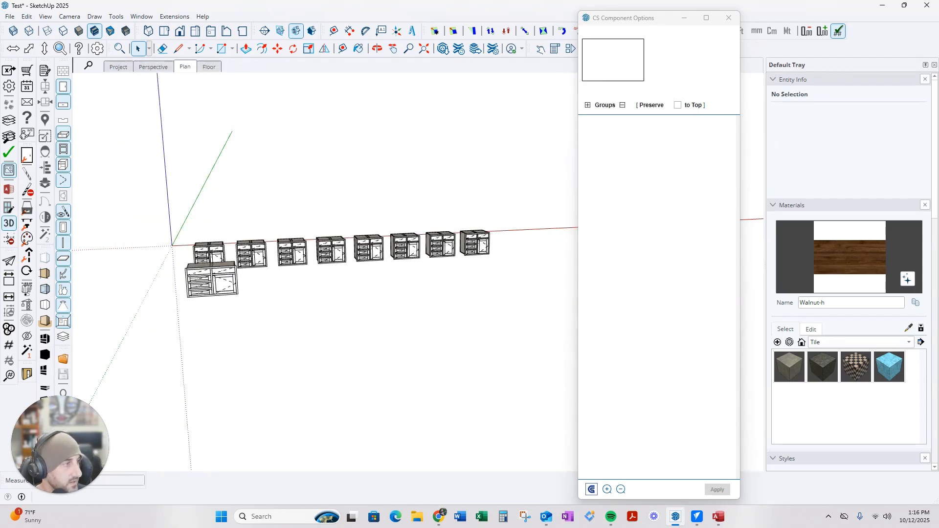
Maximize the CabinetSense Access database over SketchUp and display its Dadoes definitions
left_click_drag(938, 81, 442, 88)
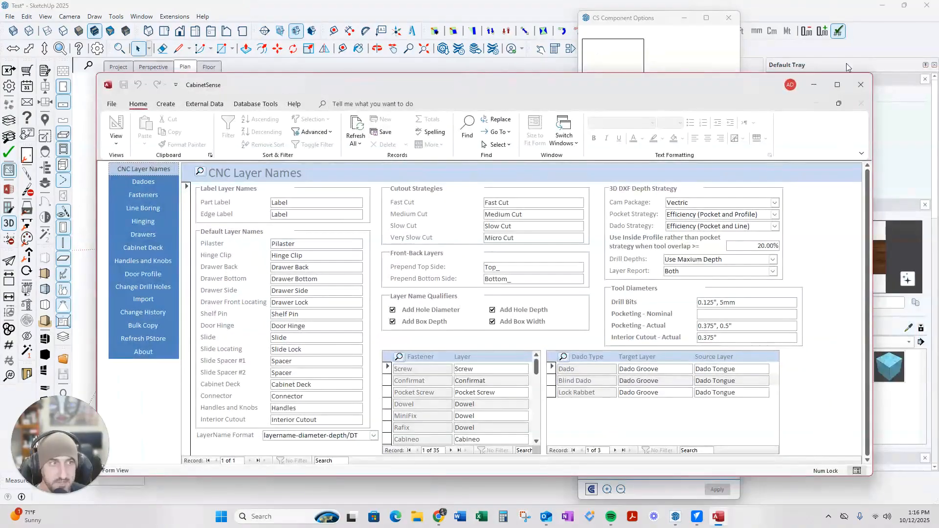
left_click(838, 87)
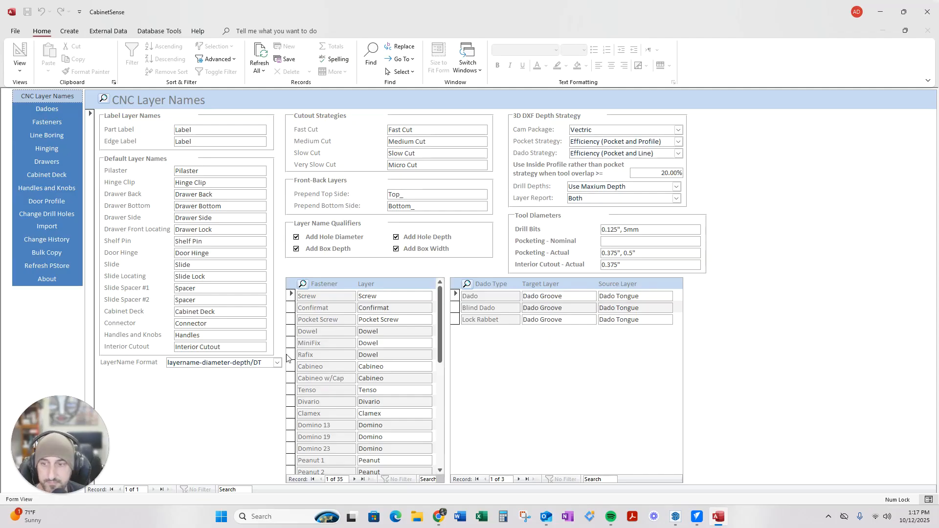
left_click(44, 107)
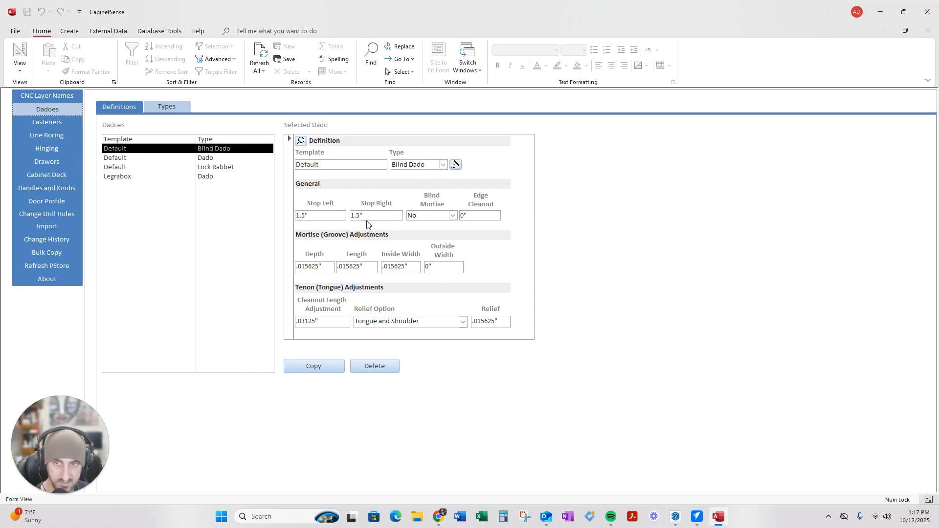
Browse the fastening method strategies and view the Screw strategy's details
left_click(47, 122)
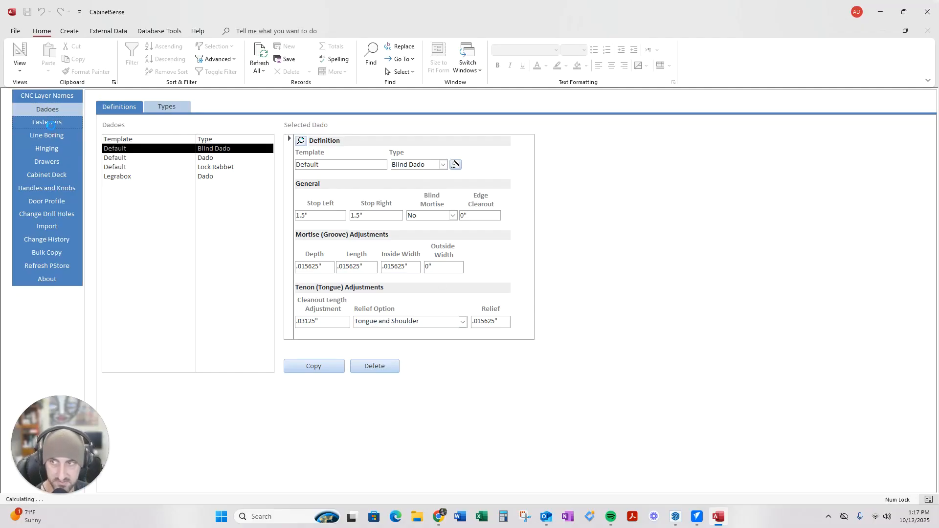
scroll(148, 341, "down", 5)
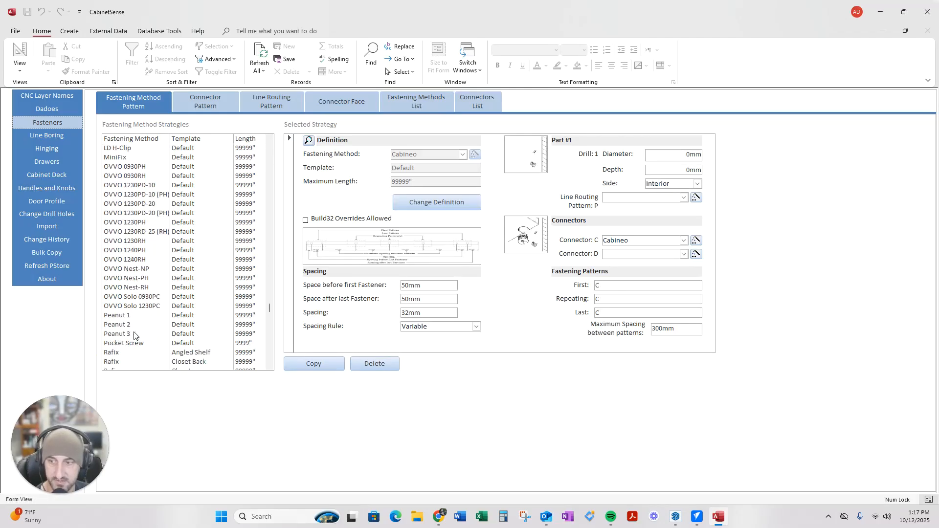
scroll(131, 334, "up", 5)
scroll(120, 332, "down", 3)
scroll(121, 345, "down", 3)
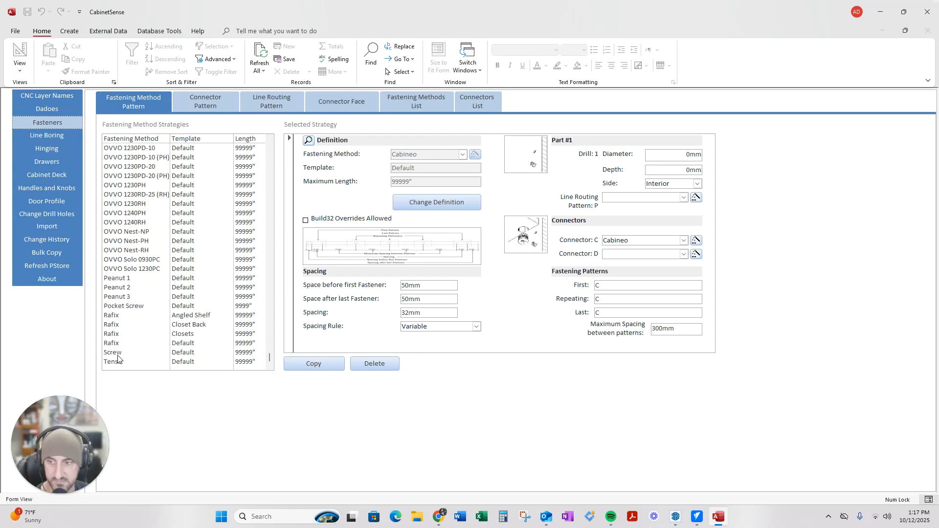
left_click(120, 352)
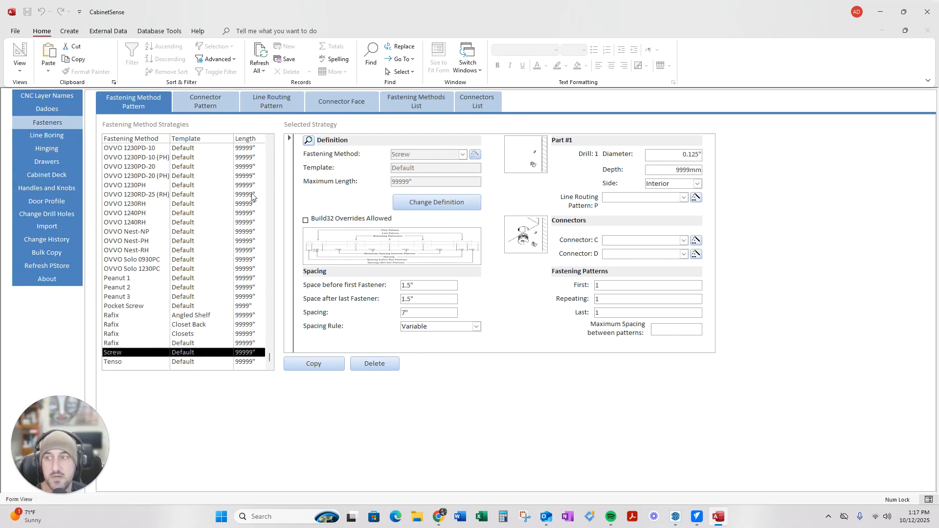
Show the LiveOak - Full Overlay hinging record, then move Access aside to reveal SketchUp
left_click(58, 138)
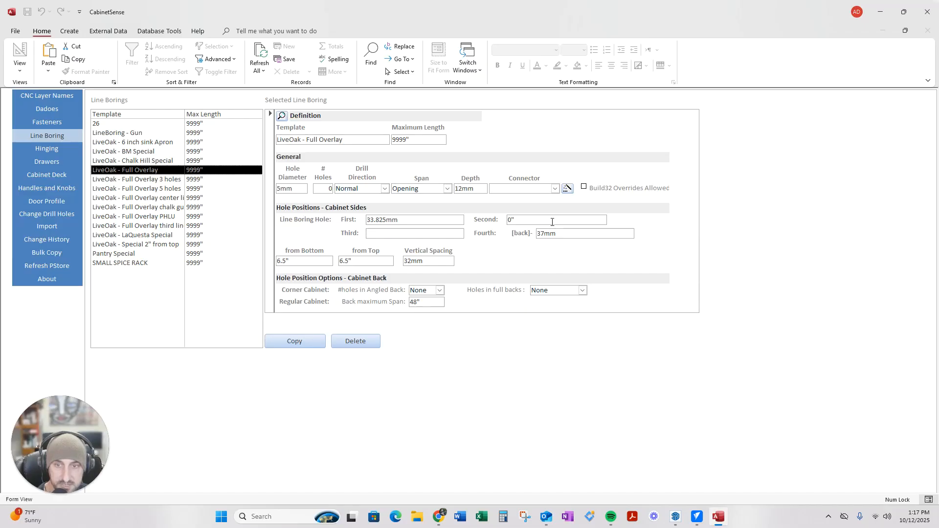
left_click(59, 151)
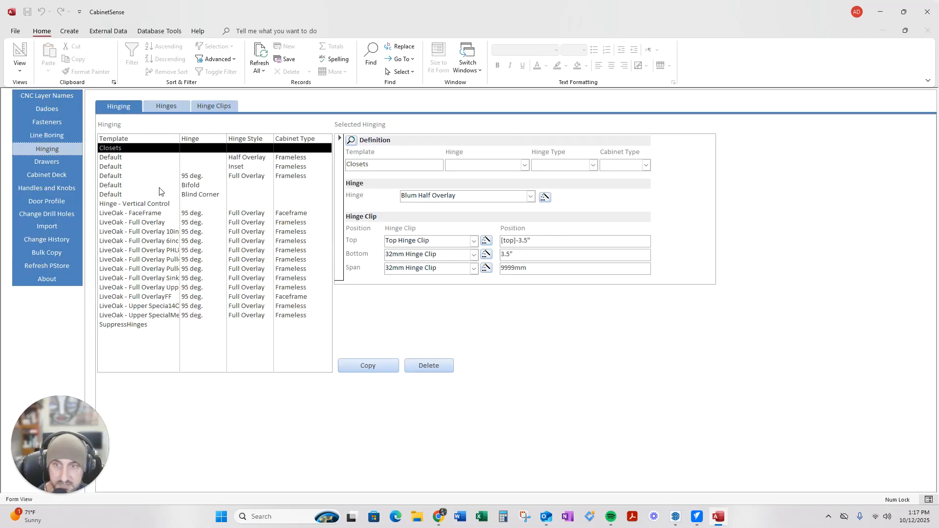
left_click(132, 223)
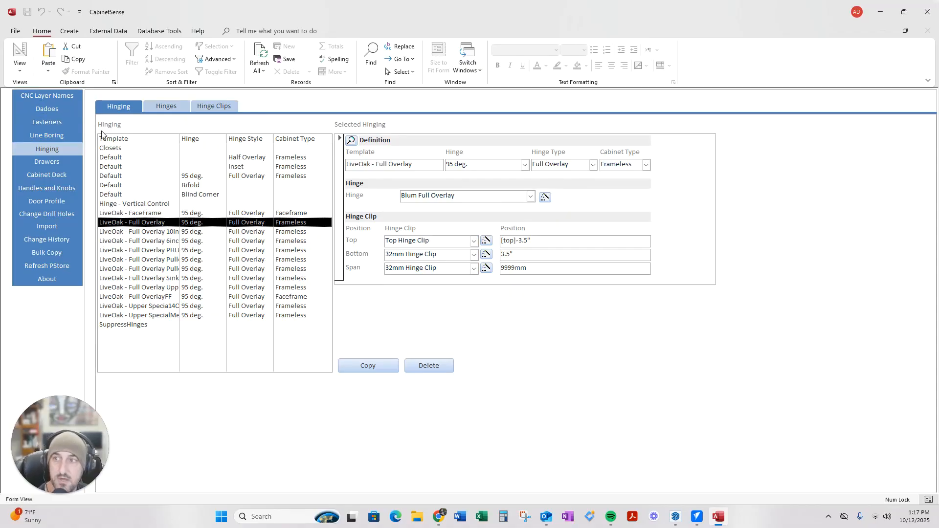
mouse_move(463, 17)
left_mouse_down()
mouse_move(702, 95)
mouse_move(938, 45)
left_mouse_up()
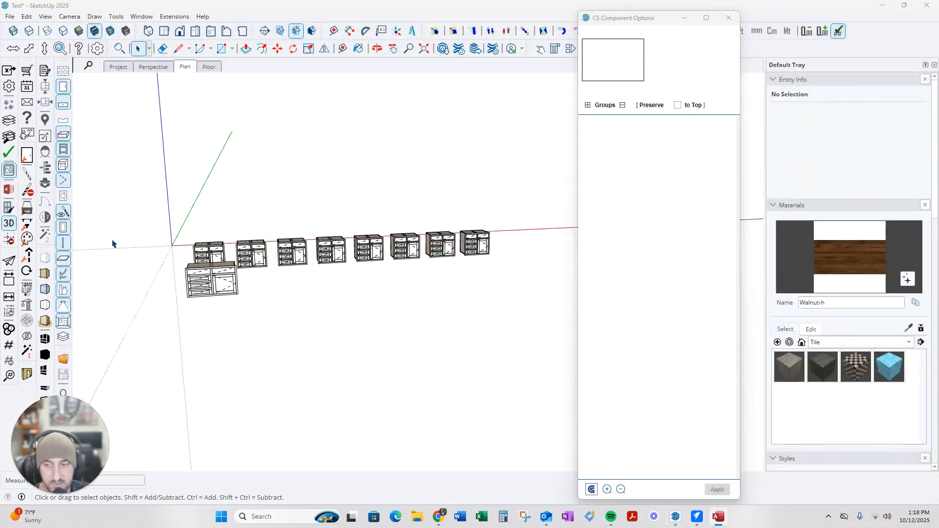
Orbit to view the cabinets' left sides, then minimise SketchUp and bring the VCarve Pro job forward
scroll(191, 270, "up", 3)
middle_click_drag(195, 274, 332, 280)
scroll(374, 282, "up", 7)
scroll(464, 203, "down", 10)
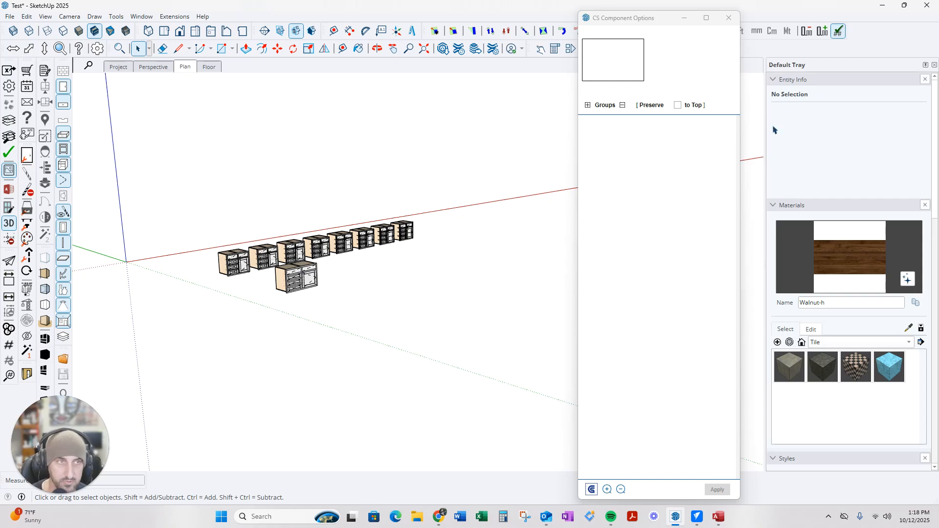
left_click(883, 6)
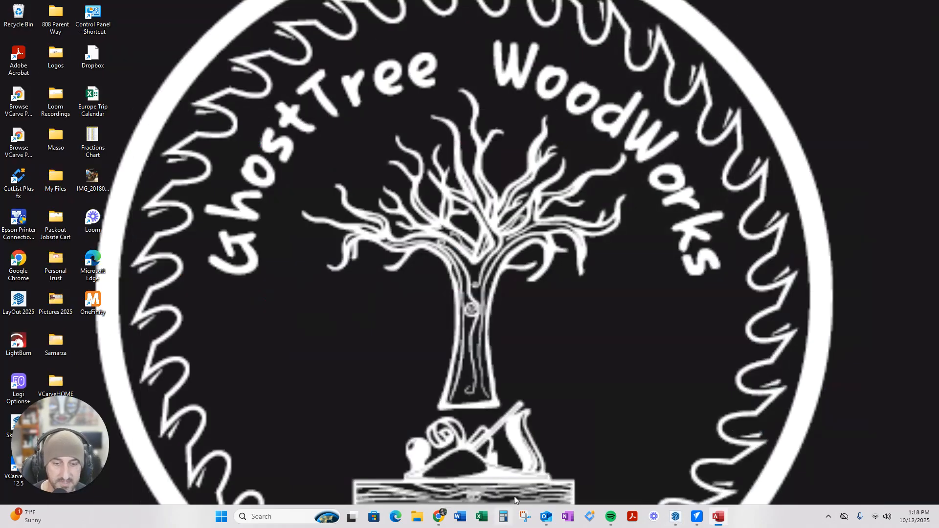
left_click(697, 516)
Accept the blank-sheet job setup and launch the DXF Batch Processor gadget
left_click(23, 321)
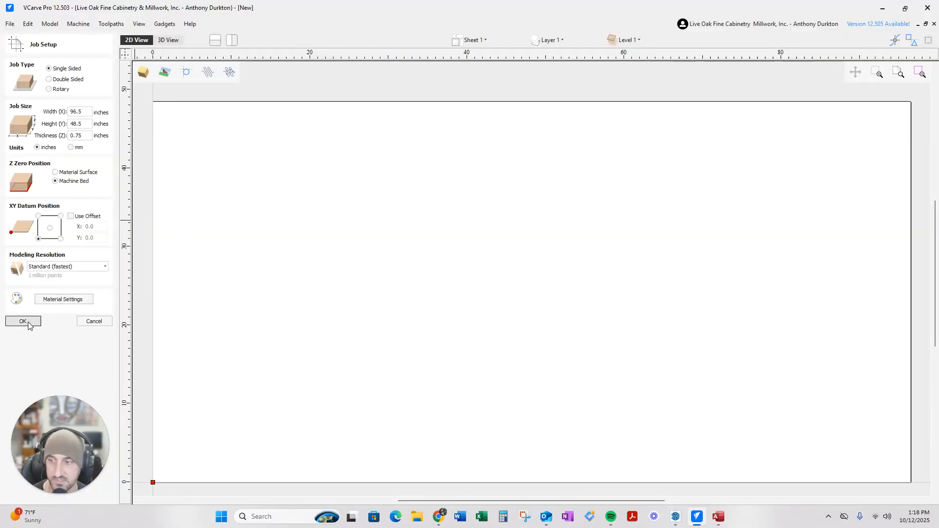
left_click(165, 24)
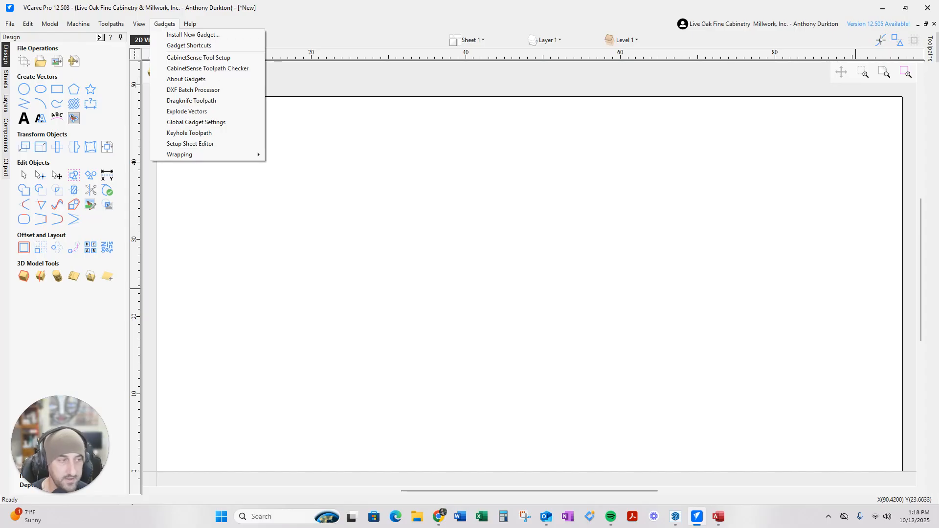
key("Escape")
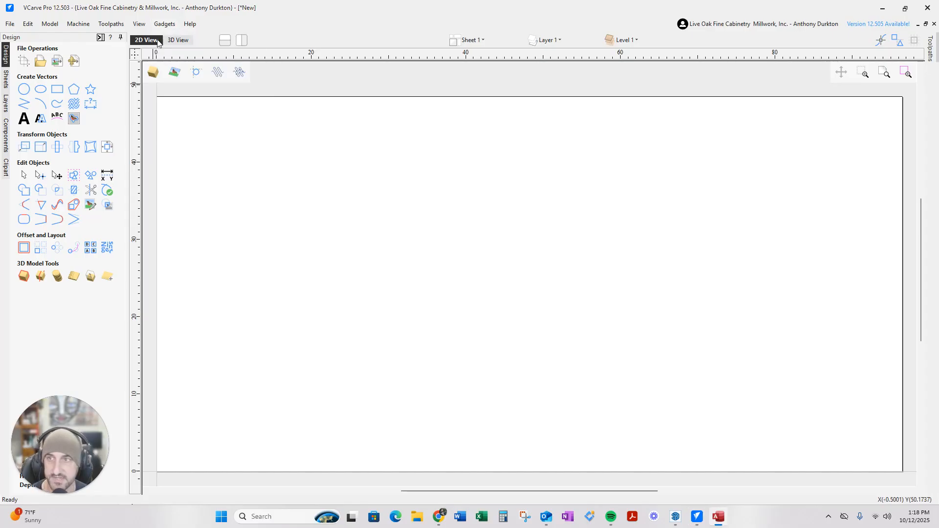
left_click(165, 24)
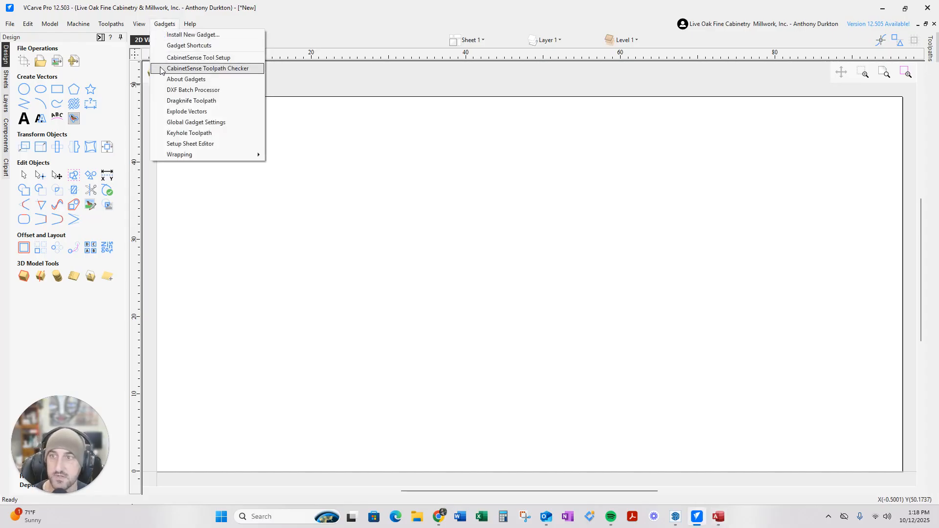
left_click(185, 91)
Batch-import the DXF files from Test_8's SG_3~4~ Pre-Finish Maple_0.75 folder
left_click(508, 159)
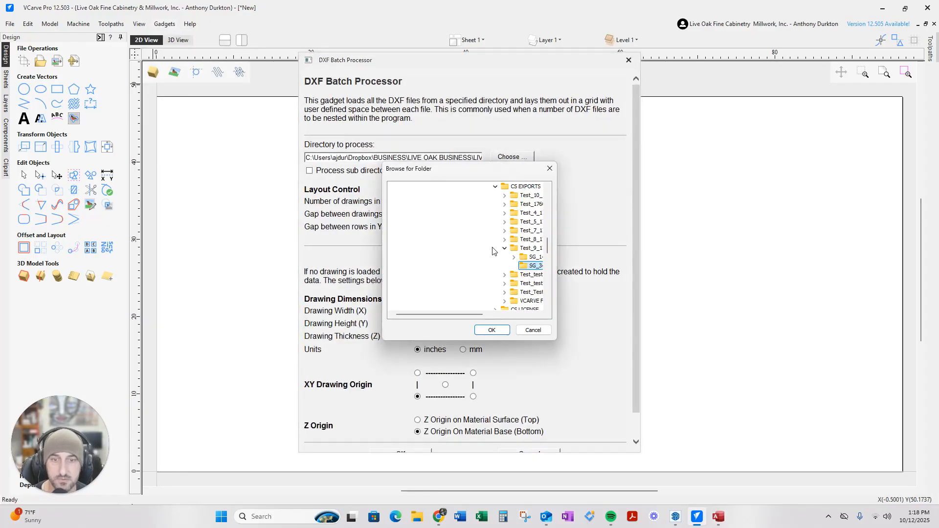
left_click_drag(419, 315, 467, 315)
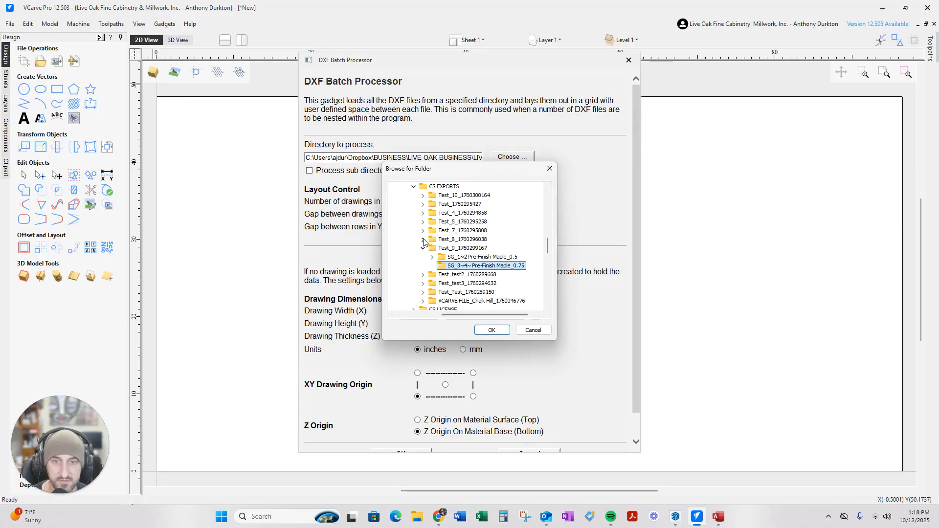
left_click(423, 239)
left_click(470, 257)
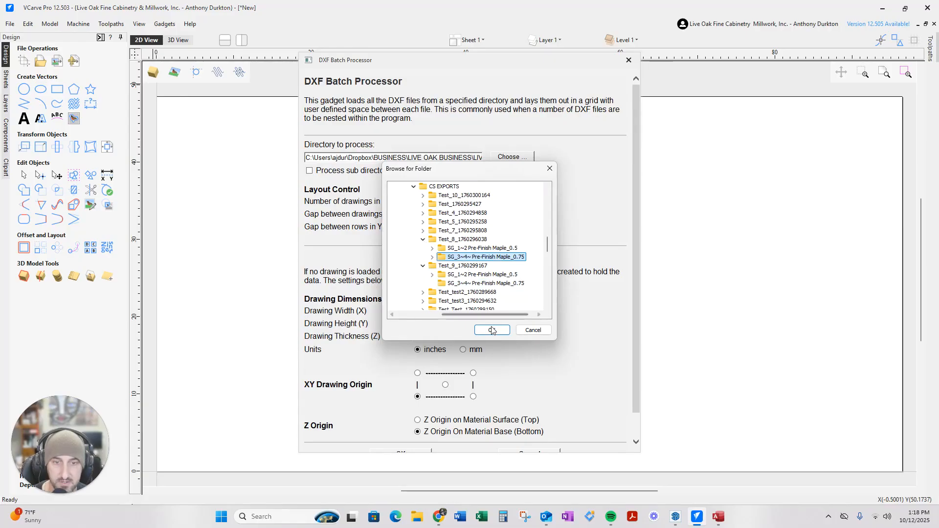
left_click(491, 331)
scroll(487, 323, "down", 1)
left_click(411, 430)
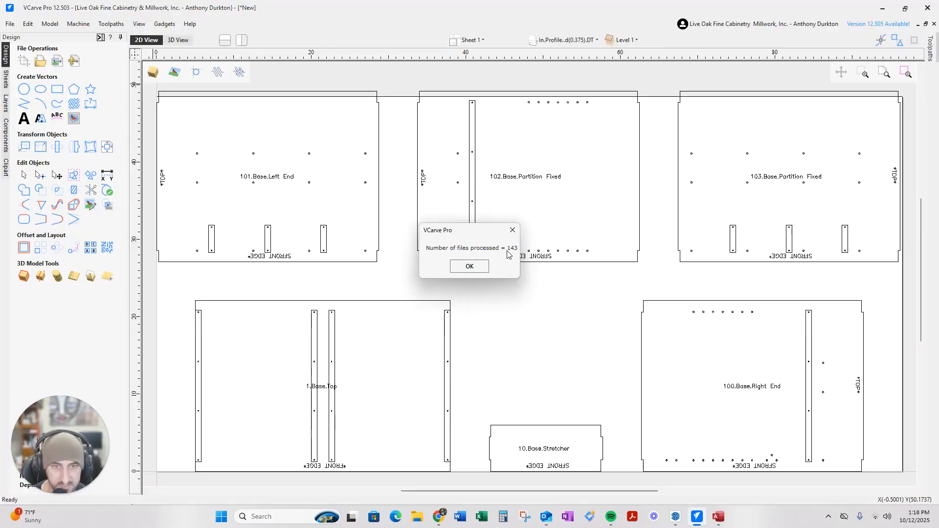
Dismiss the files-processed message, inspect the parts' labels and drilling, then select all and launch Nest Parts
left_click(469, 266)
scroll(253, 298, "down", 4)
scroll(594, 227, "down", 2)
scroll(685, 201, "up", 2)
scroll(426, 286, "down", 2)
scroll(660, 216, "up", 5)
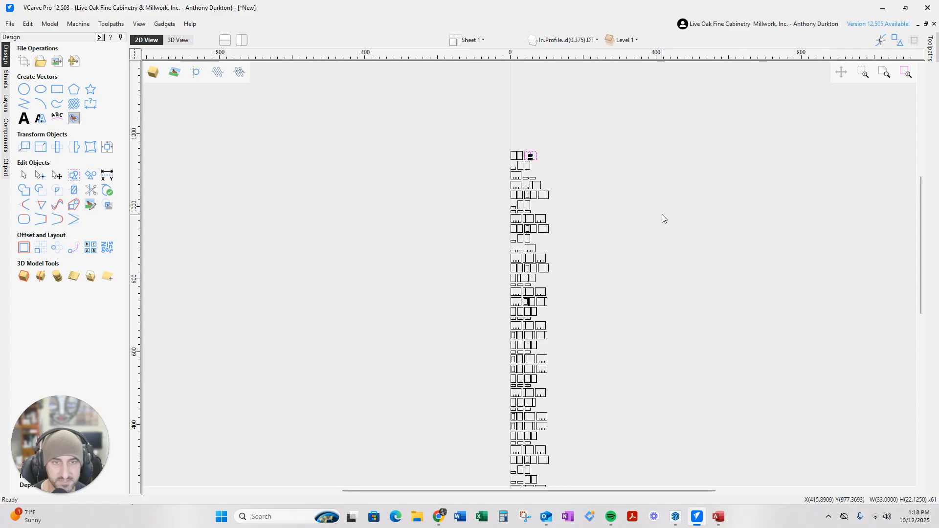
scroll(578, 186, "up", 12)
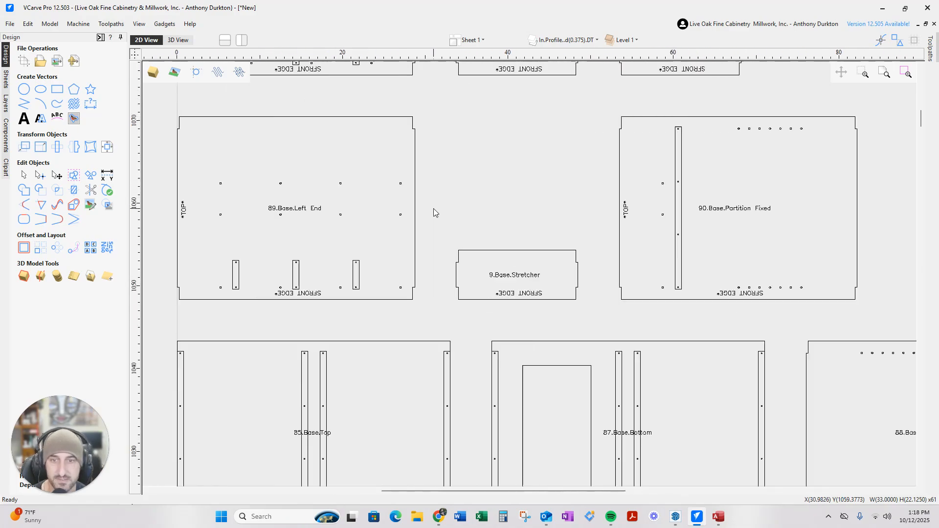
scroll(368, 225, "down", 6)
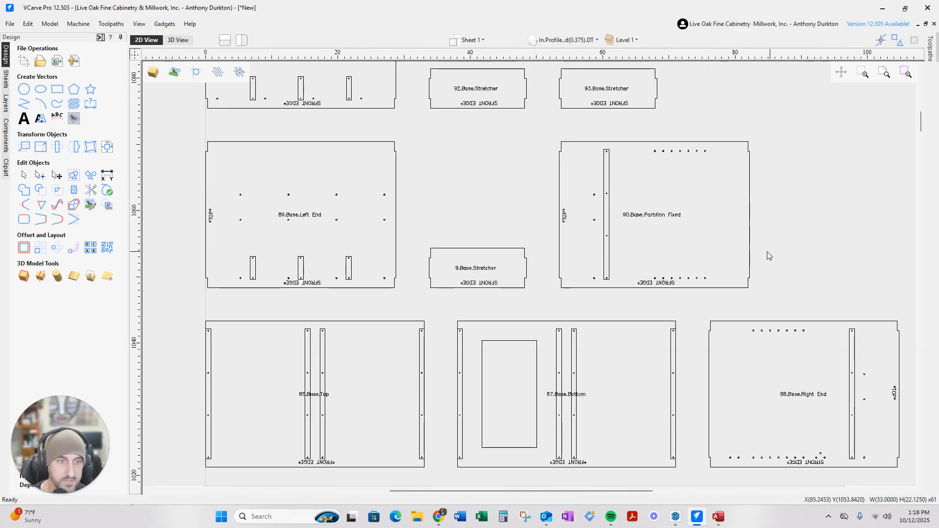
scroll(734, 254, "up", 5)
scroll(607, 244, "up", 1)
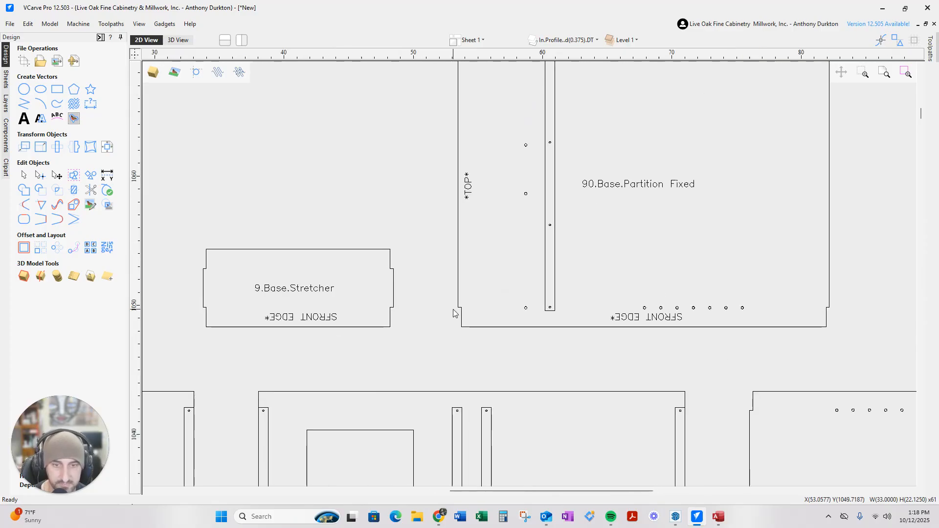
scroll(462, 313, "up", 1)
scroll(464, 299, "down", 3)
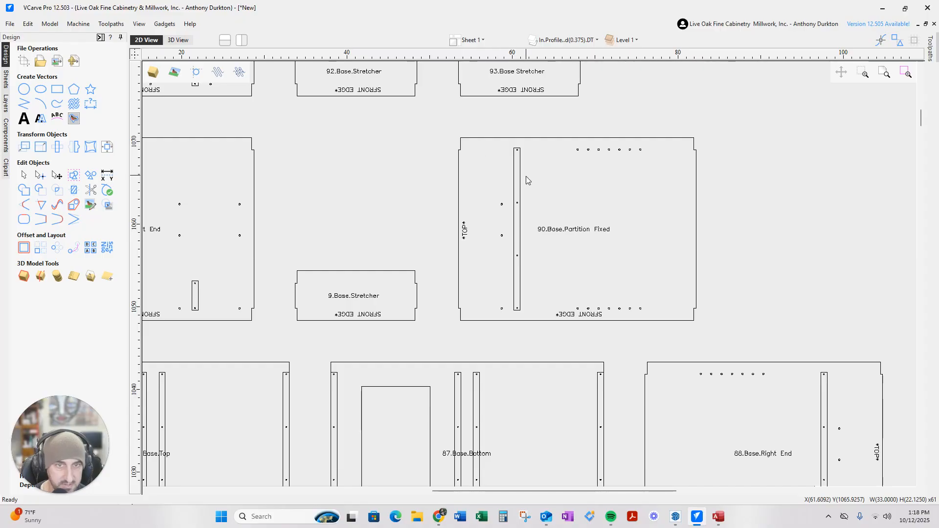
scroll(459, 153, "up", 1)
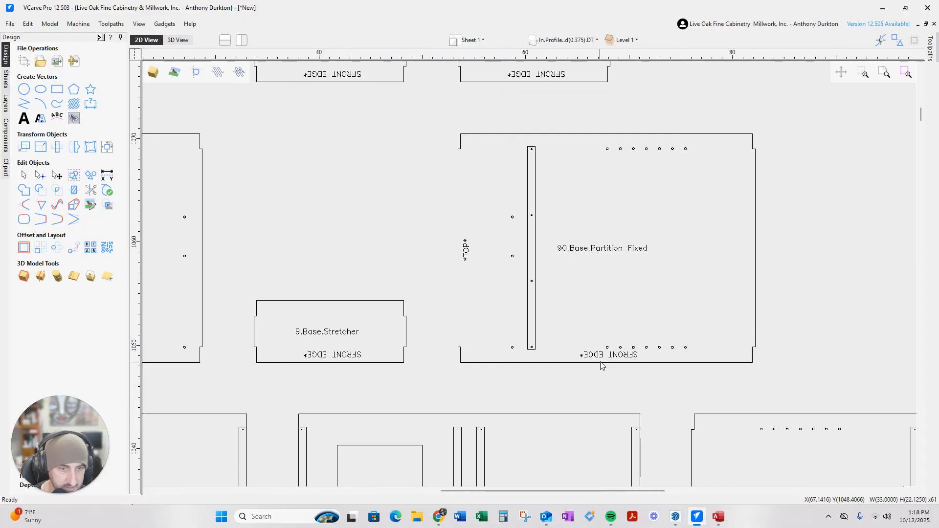
scroll(582, 364, "up", 2)
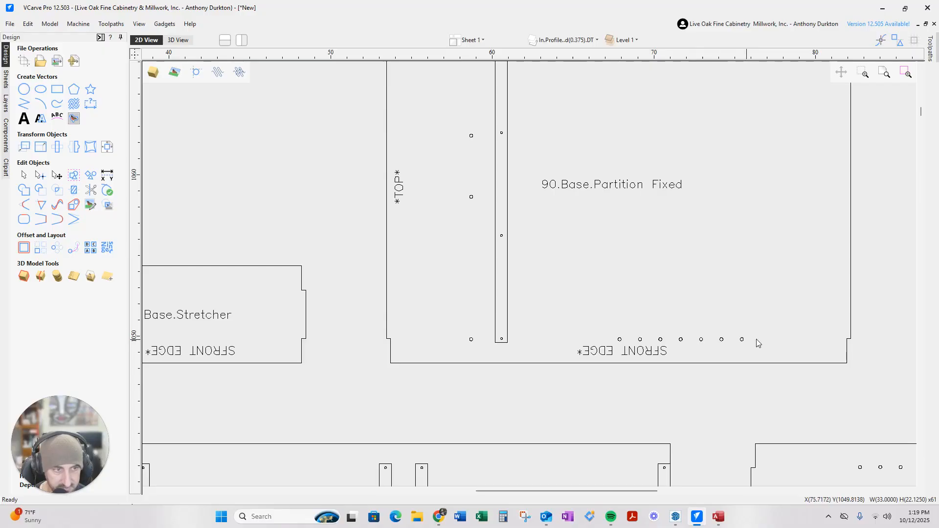
scroll(652, 349, "down", 4)
scroll(677, 430, "up", 5)
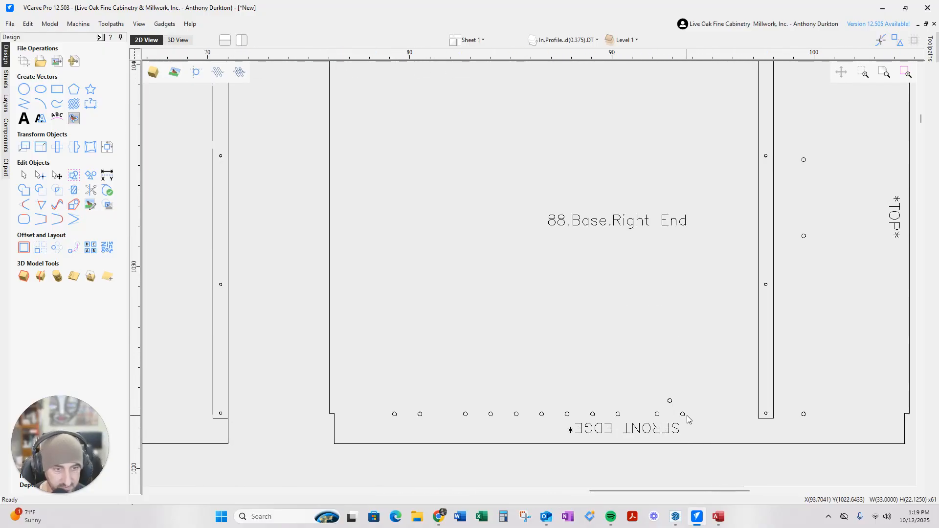
scroll(417, 421, "down", 6)
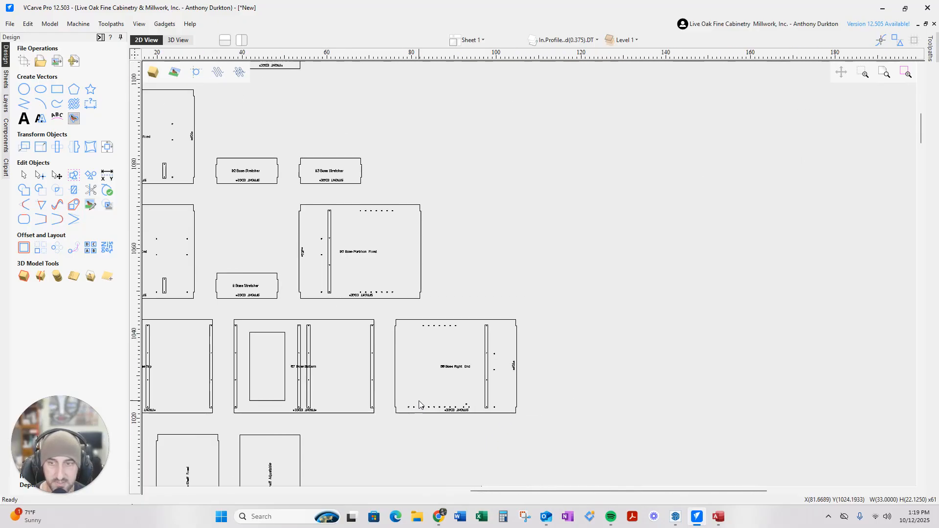
scroll(363, 391, "up", 7)
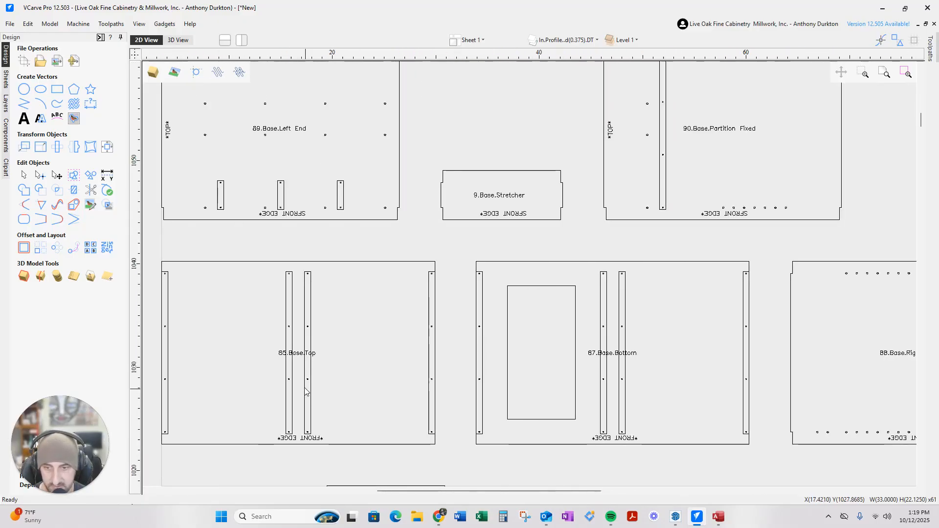
scroll(311, 380, "up", 2)
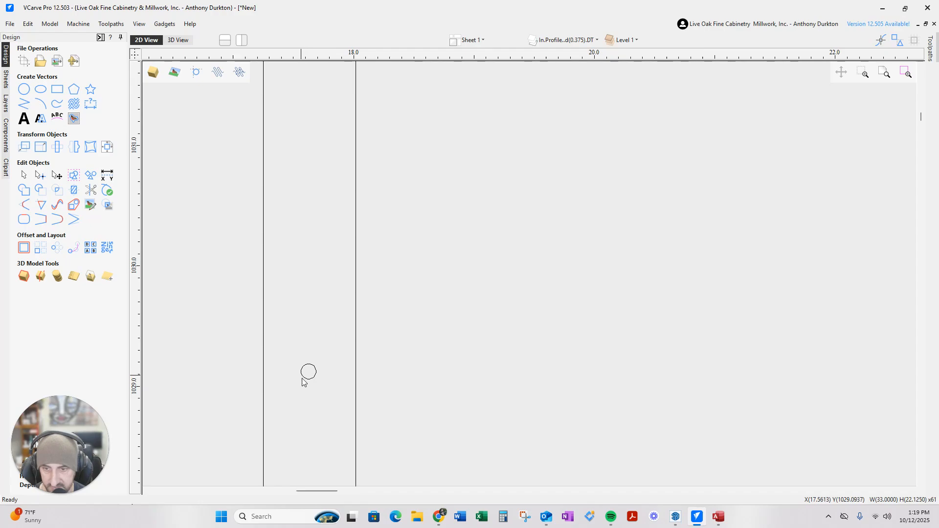
scroll(301, 375, "down", 3)
scroll(315, 383, "down", 6)
scroll(521, 391, "down", 3)
scroll(542, 457, "up", 1)
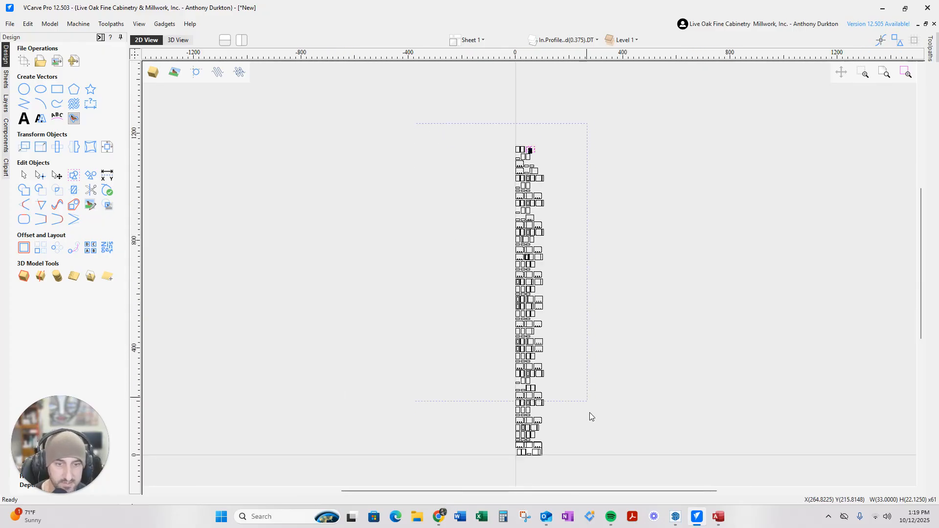
key("ctrl+a")
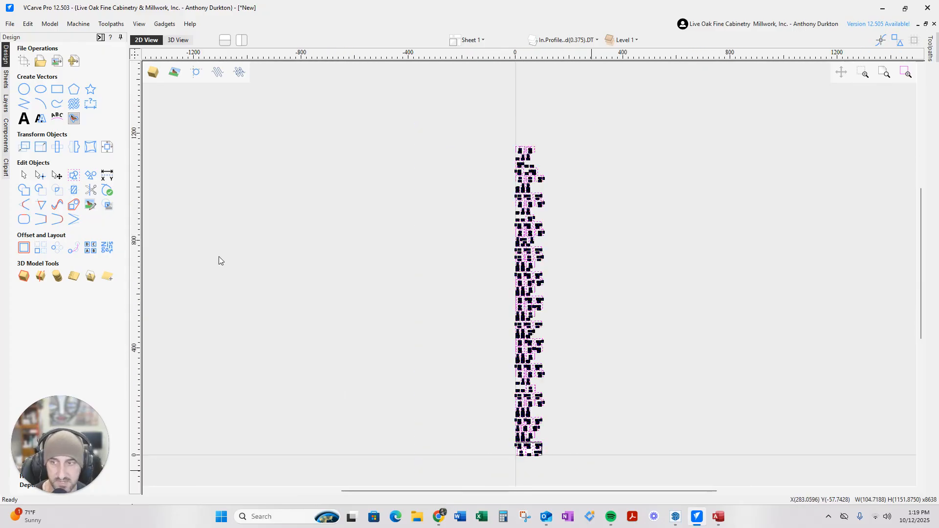
left_click(107, 249)
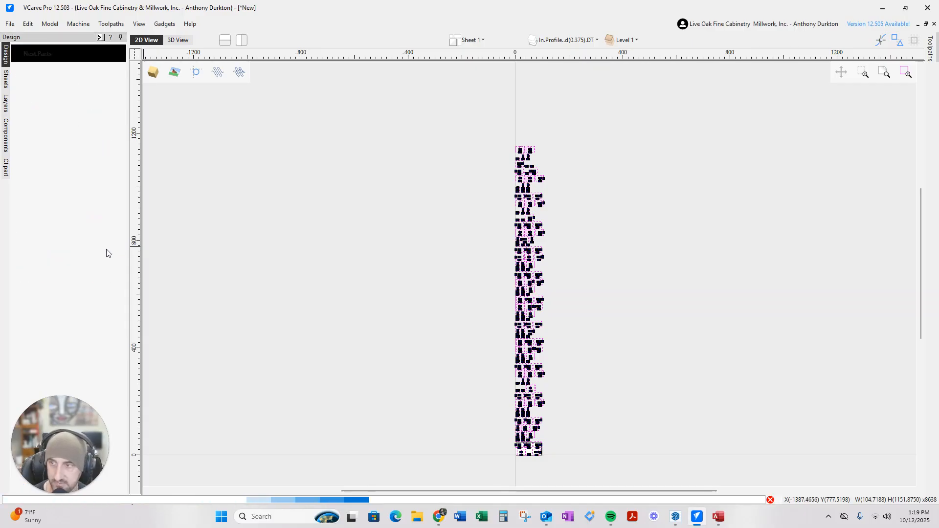
Nest all parts onto 96.5 x 48.5 sheets and bring up Sheet 1's options to delete it
left_click(37, 400)
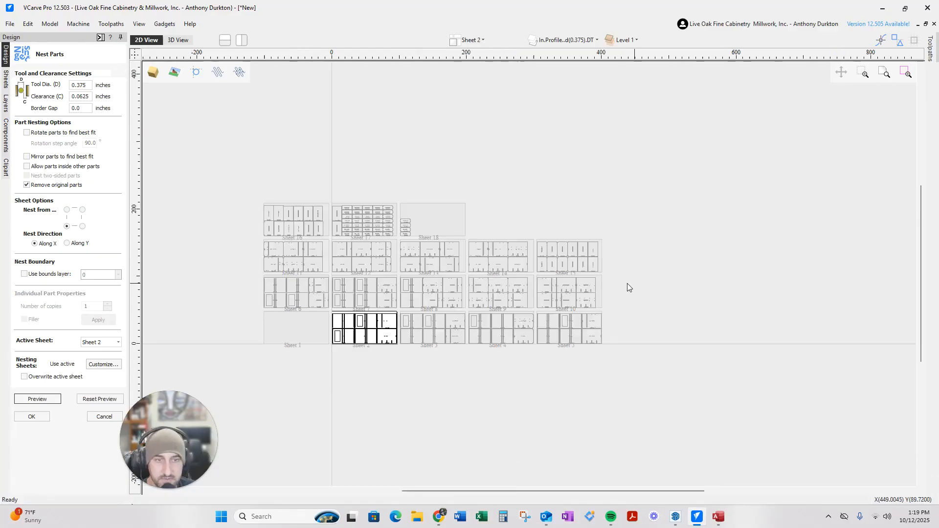
left_click(37, 417)
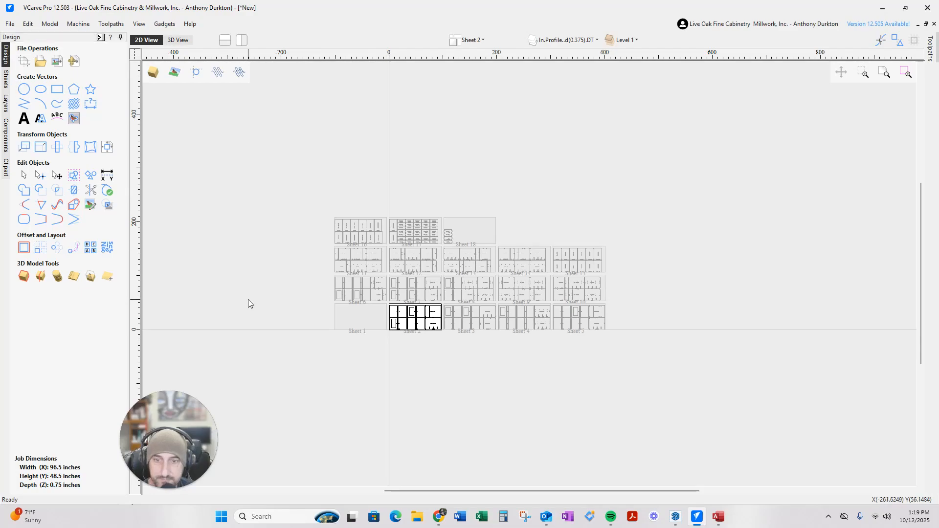
left_click(5, 79)
right_click(42, 82)
left_click(66, 109)
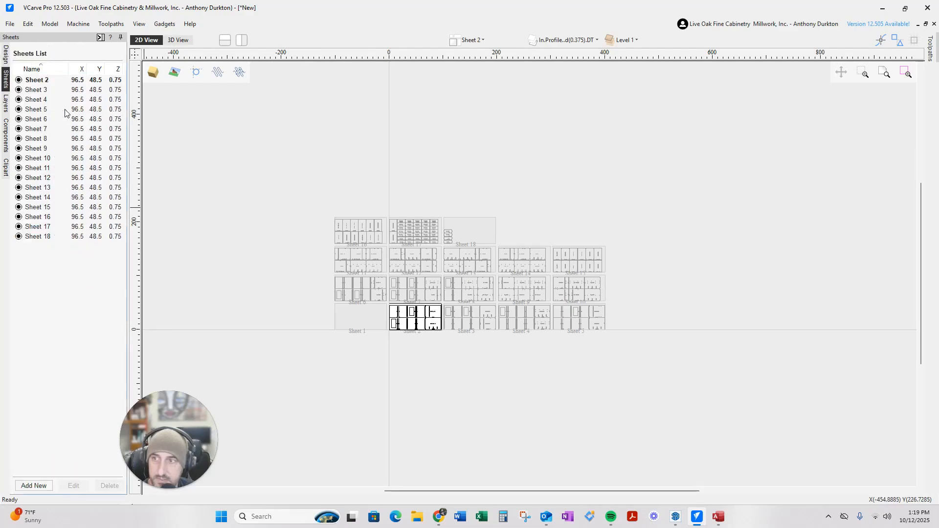
left_click(6, 58)
scroll(541, 293, "up", 4)
scroll(536, 294, "down", 3)
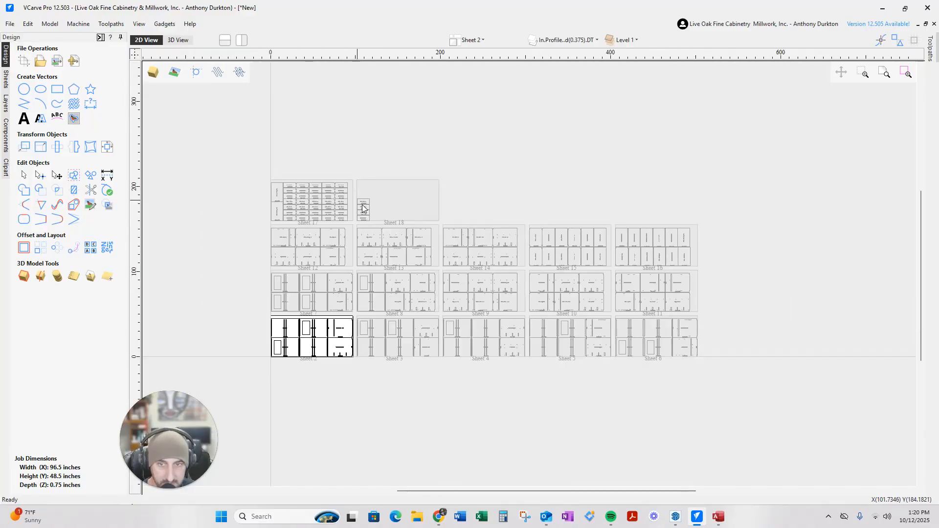
scroll(358, 203, "up", 4)
scroll(396, 280, "down", 2)
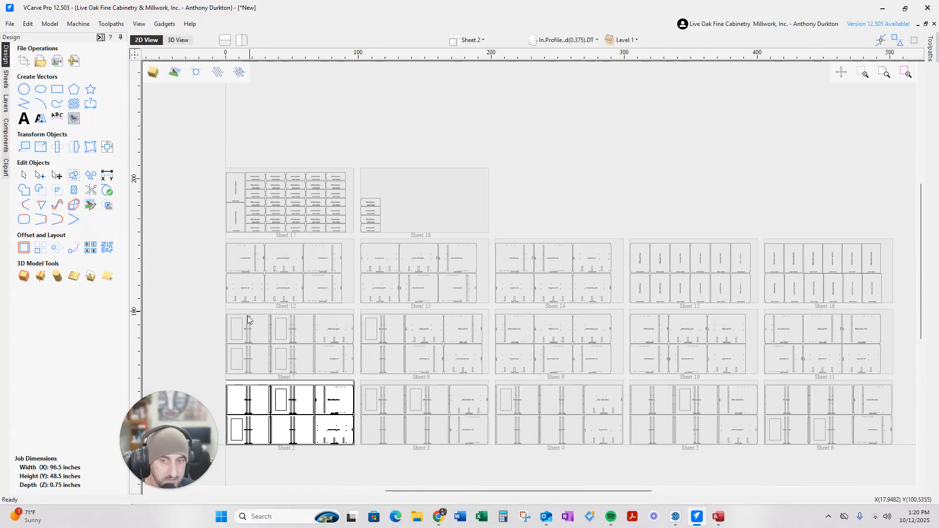
scroll(308, 343, "down", 1)
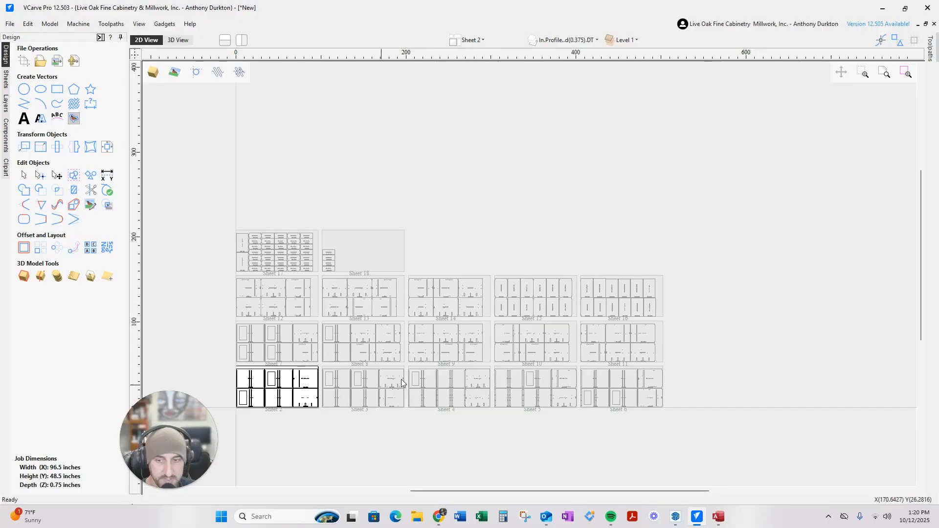
scroll(343, 272, "up", 2)
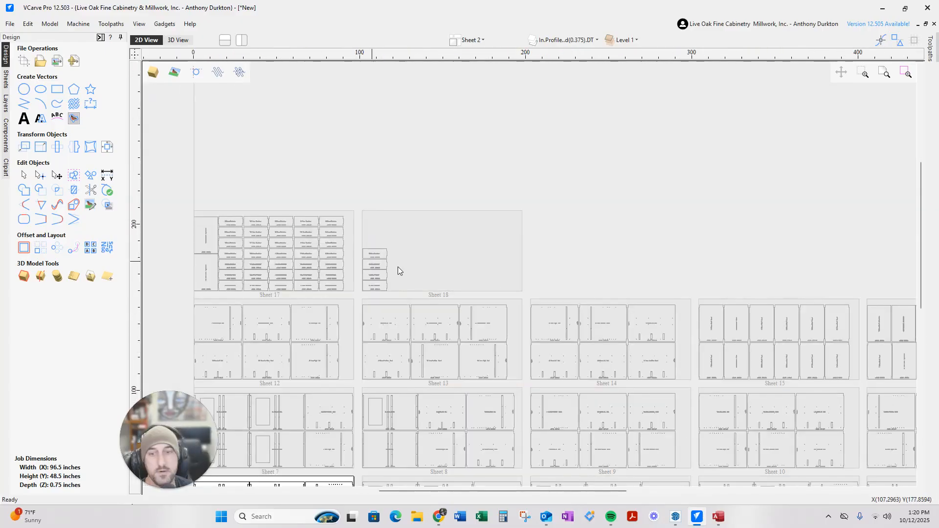
scroll(417, 301, "up", 4)
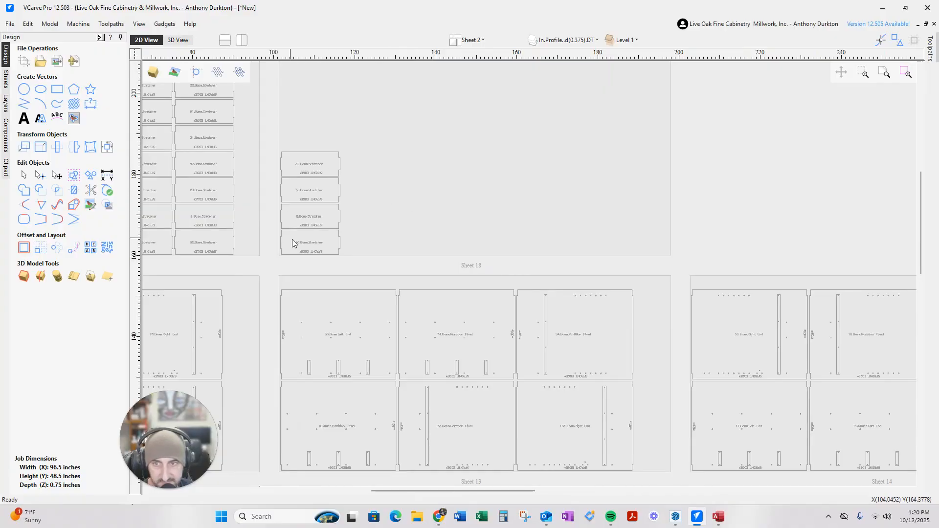
scroll(338, 216, "down", 2)
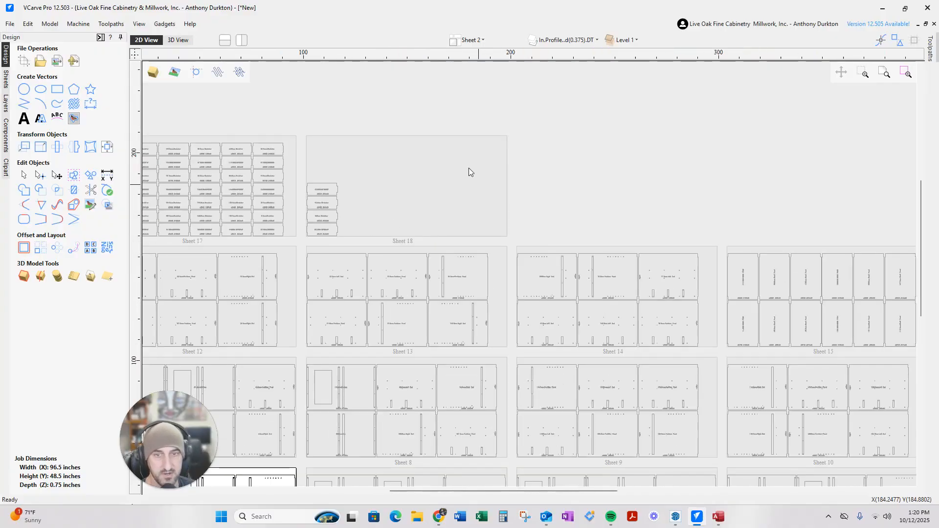
scroll(318, 234, "up", 3)
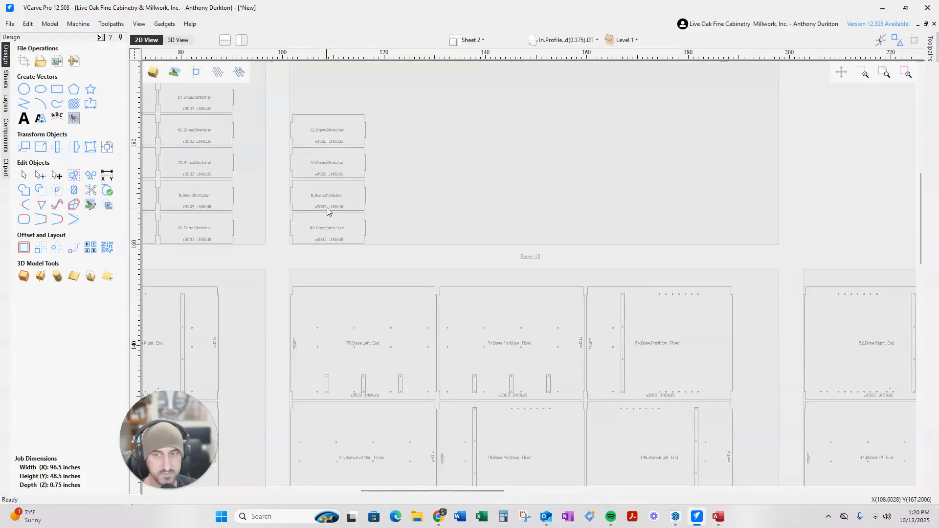
scroll(297, 174, "down", 2)
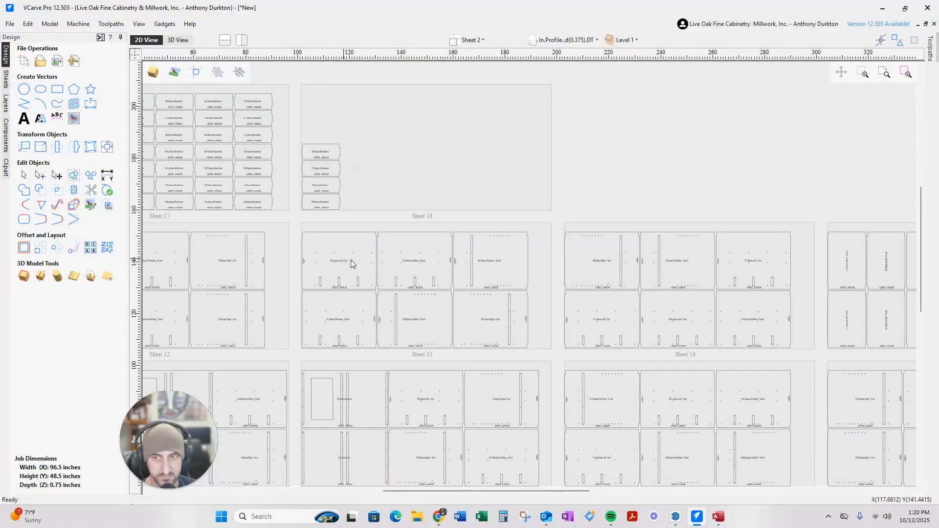
scroll(336, 260, "down", 3)
scroll(392, 314, "up", 3)
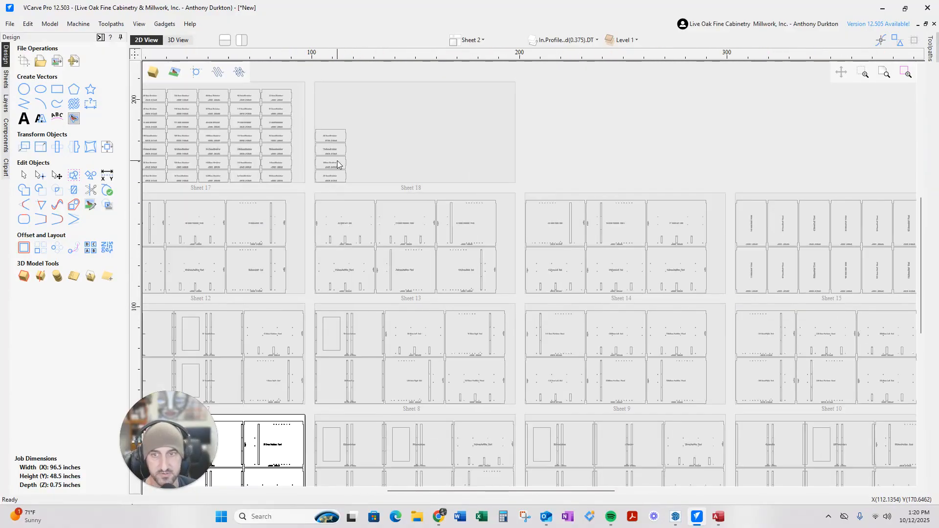
scroll(338, 164, "up", 8)
scroll(292, 216, "down", 5)
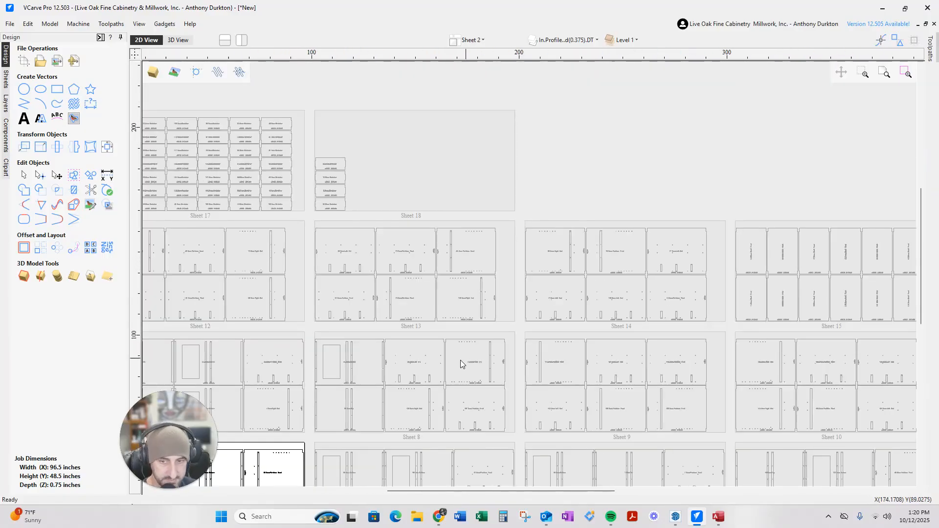
scroll(377, 362, "down", 3)
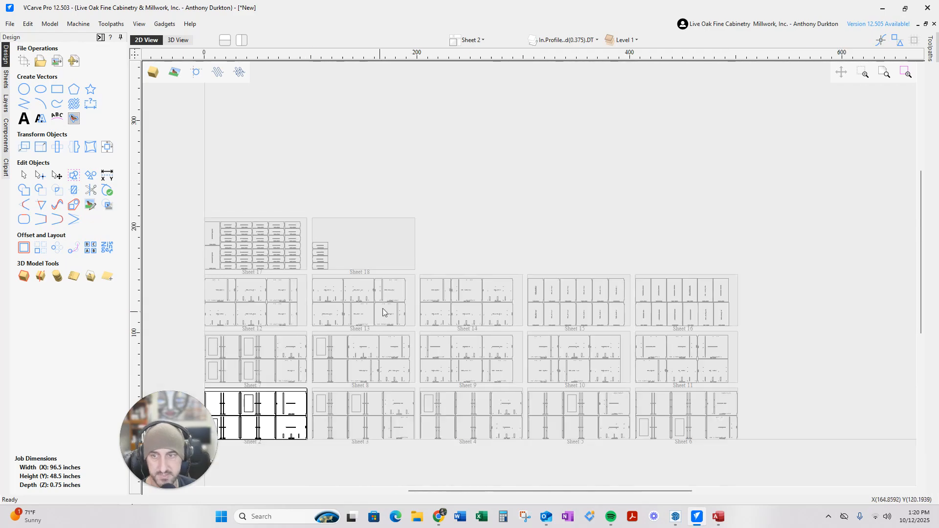
scroll(328, 269, "up", 5)
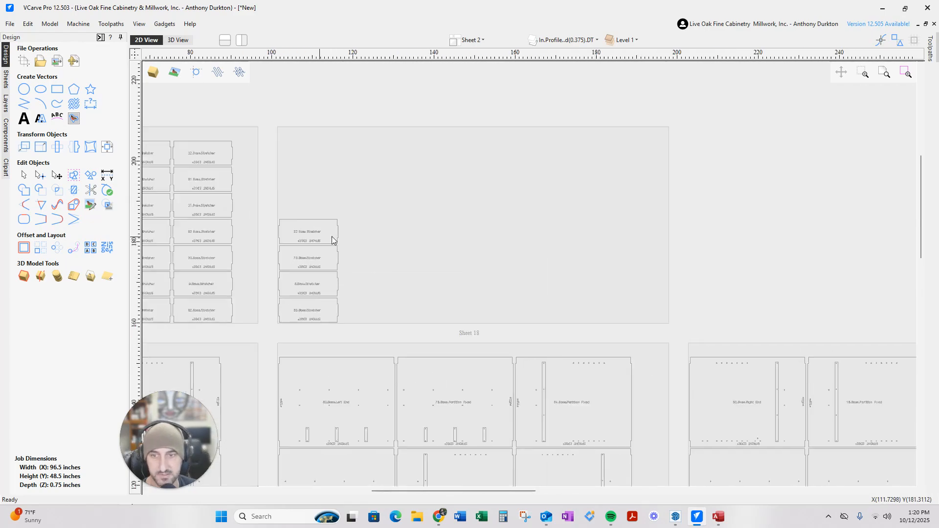
scroll(362, 270, "down", 3)
scroll(308, 366, "up", 5)
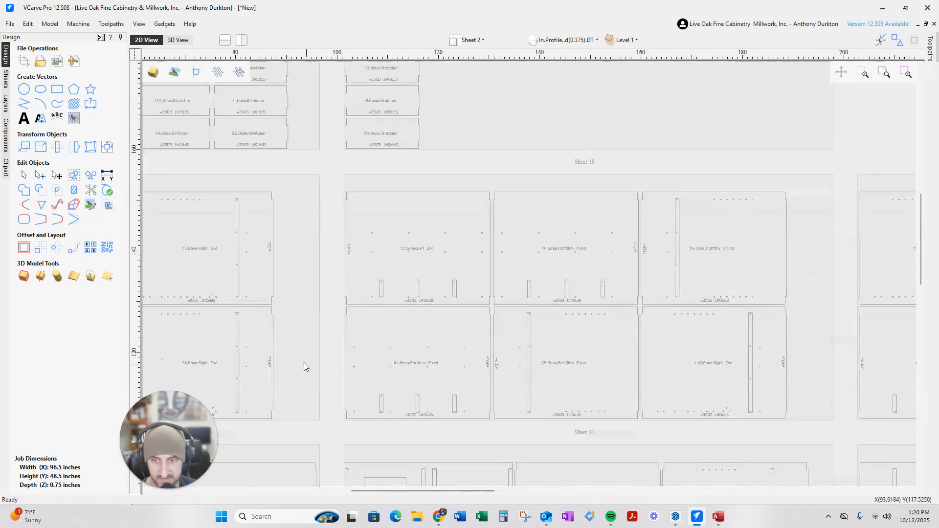
scroll(288, 327, "down", 3)
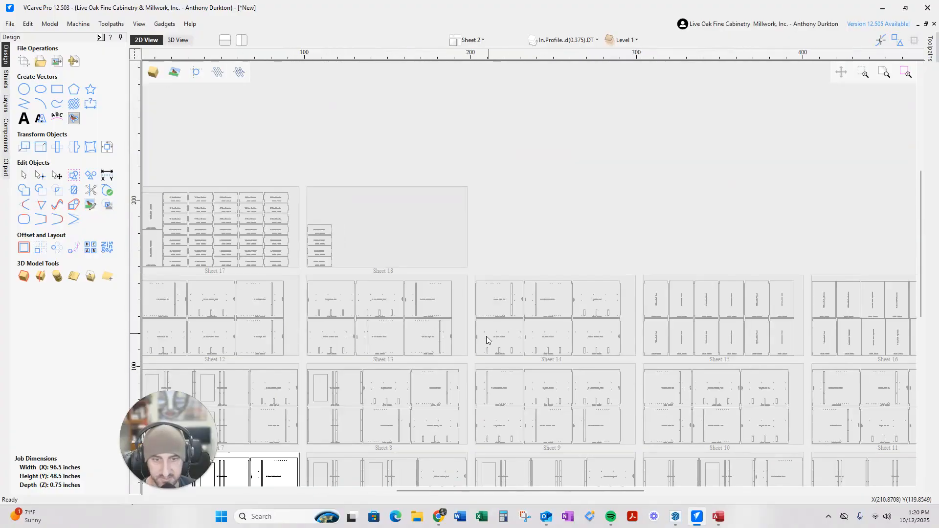
scroll(457, 346, "up", 2)
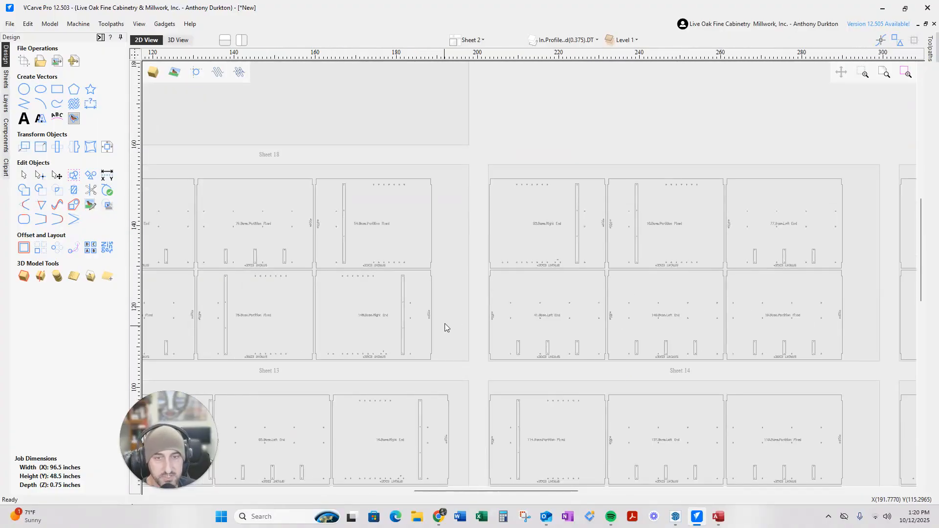
scroll(444, 326, "down", 3)
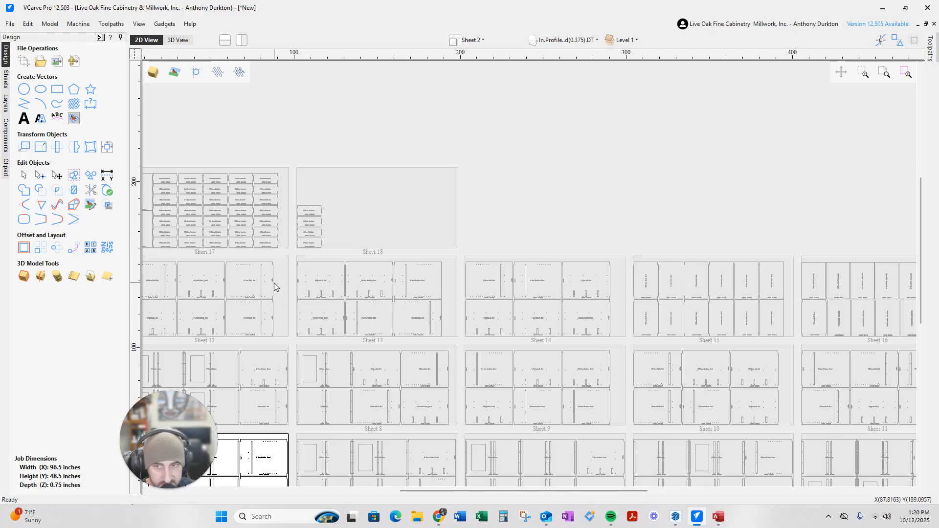
scroll(458, 304, "down", 4)
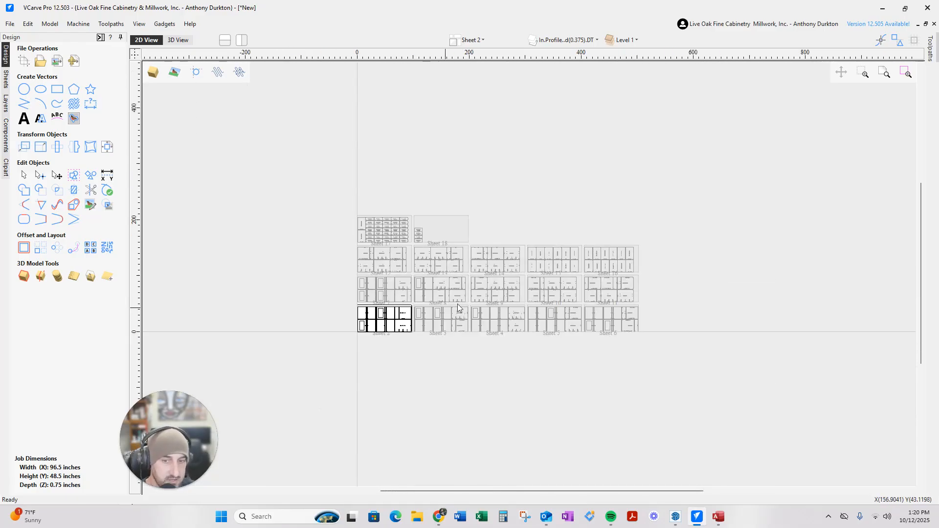
scroll(516, 301, "up", 1)
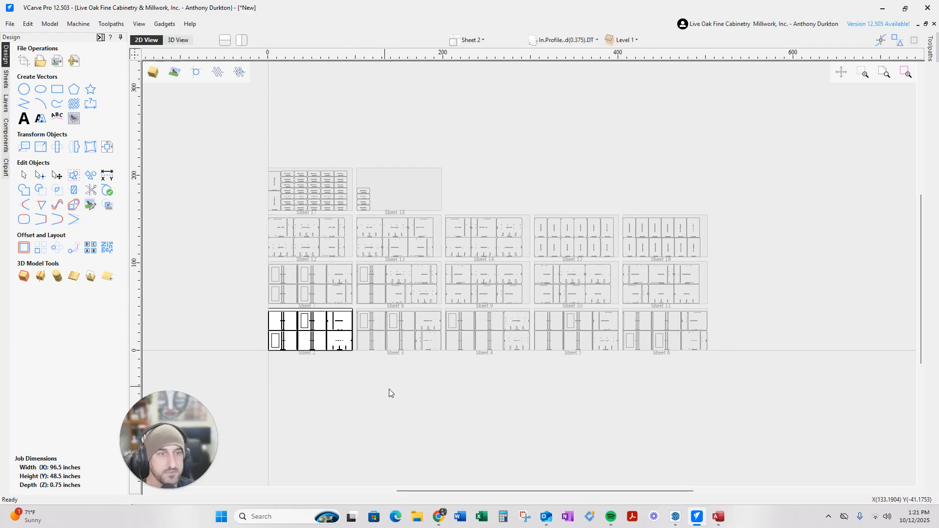
Load Fast General ToolPath.ToolpathTemplate and apply it to all the nested sheets
mouse_move(930, 46)
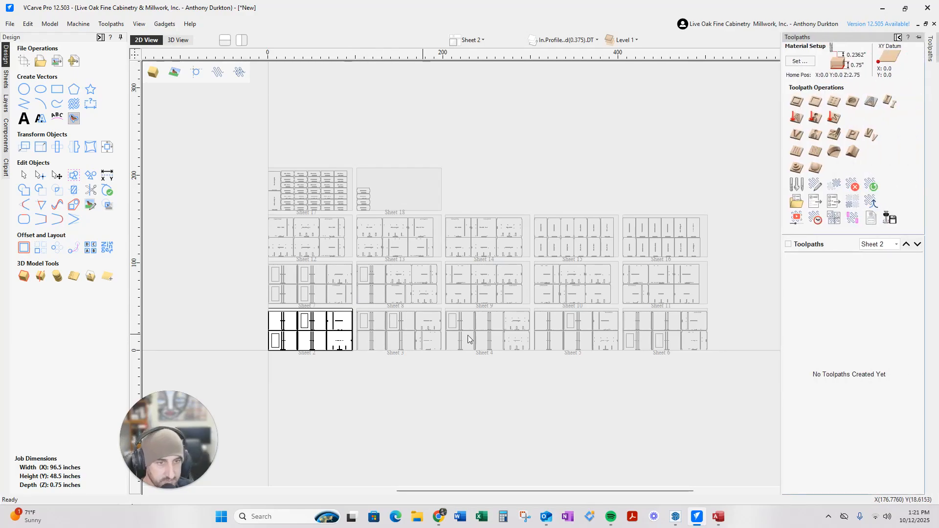
scroll(698, 323, "up", 2)
scroll(475, 277, "down", 4)
scroll(513, 254, "up", 2)
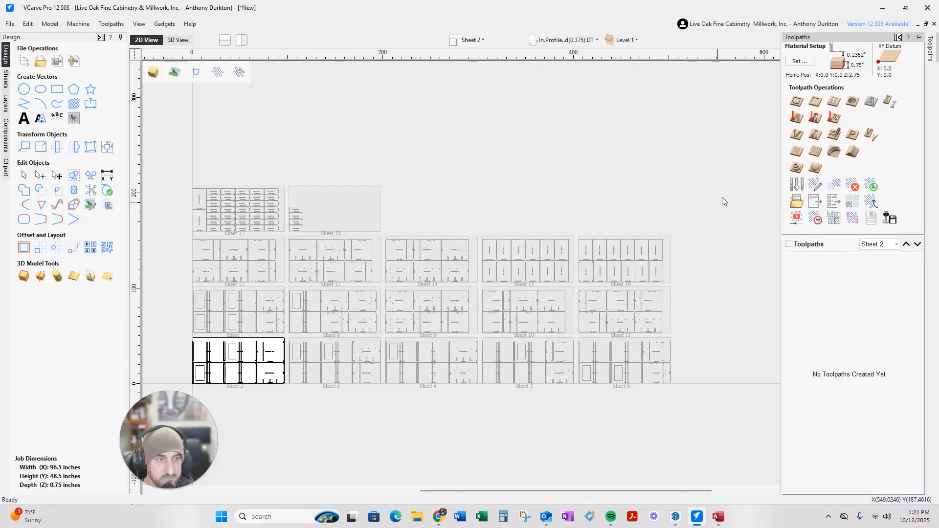
left_click(797, 201)
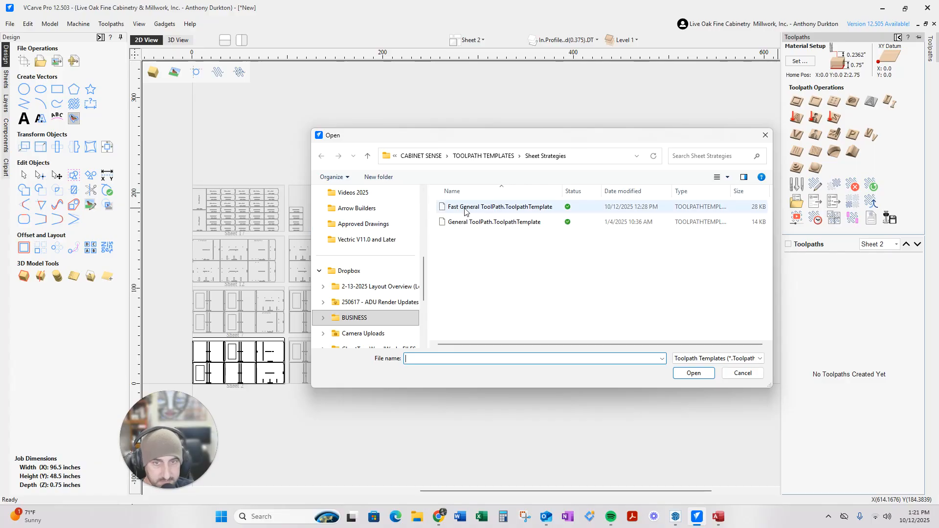
left_click(508, 211)
left_click(683, 373)
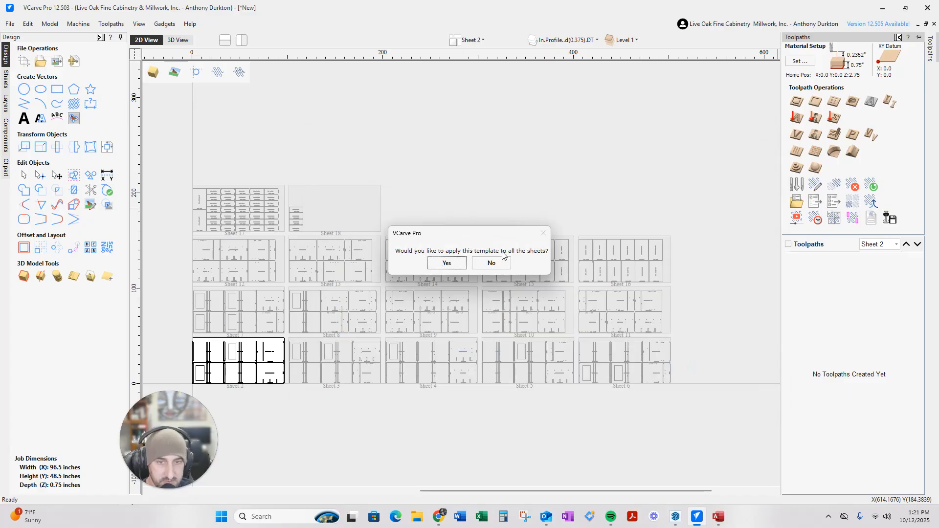
left_click(447, 264)
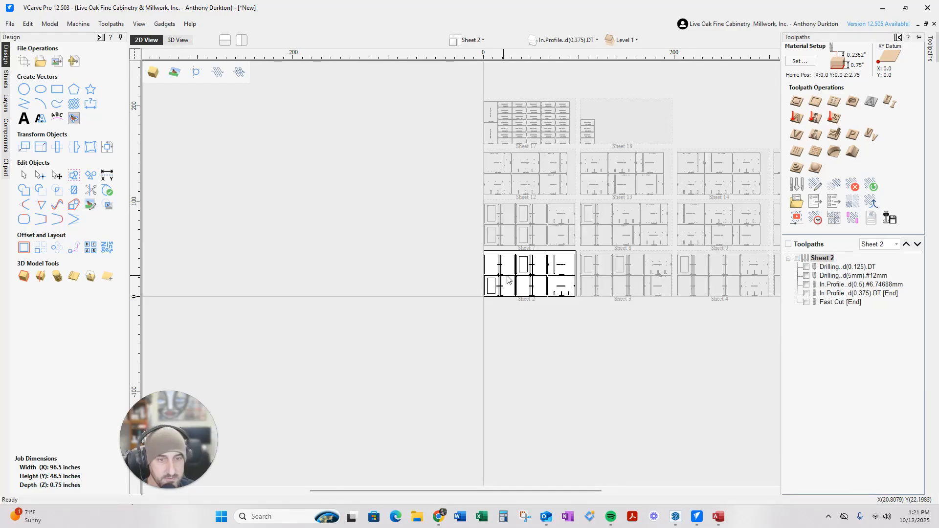
Set the toolpath list to All Sheets and recalculate the template toolpaths on every sheet
left_click(878, 254)
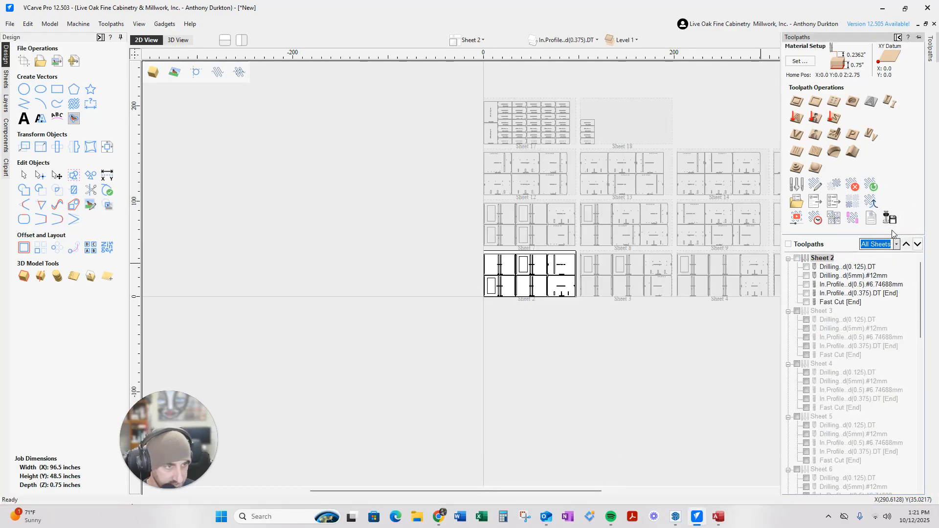
left_click(872, 186)
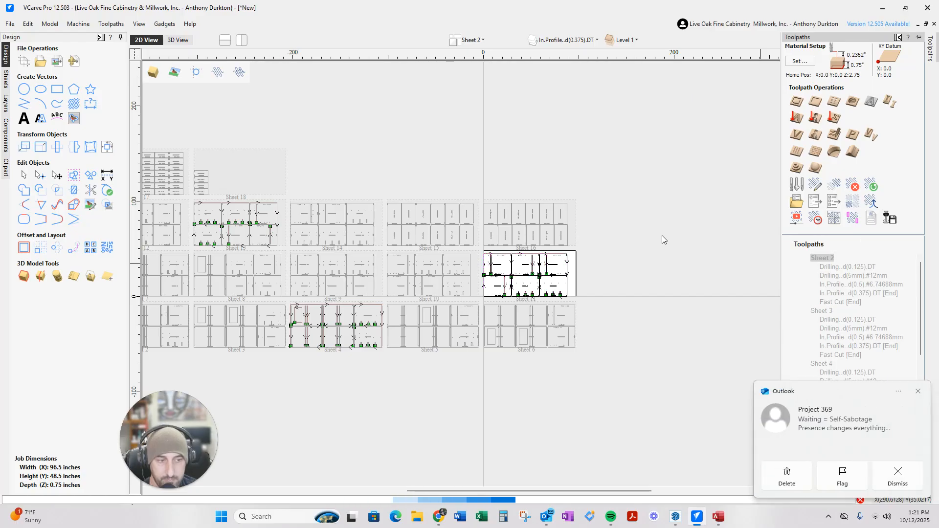
left_click(881, 478)
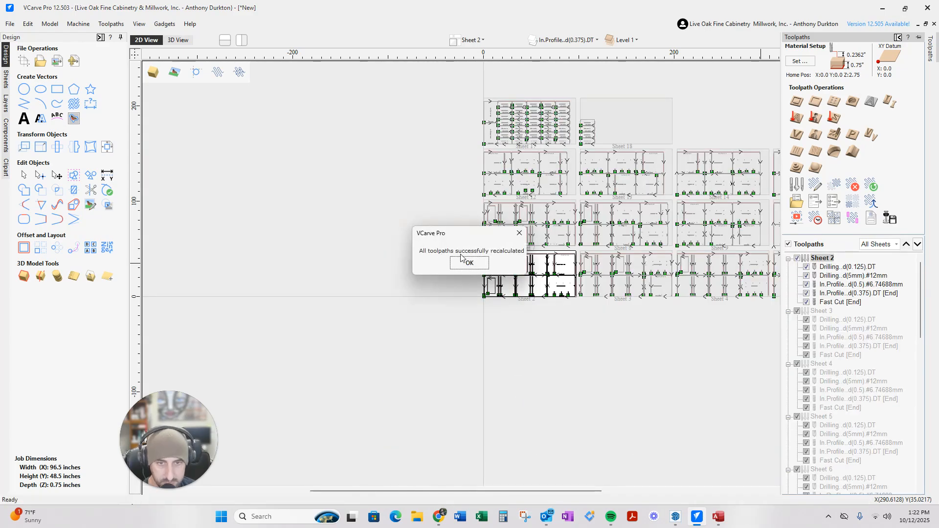
left_click(489, 262)
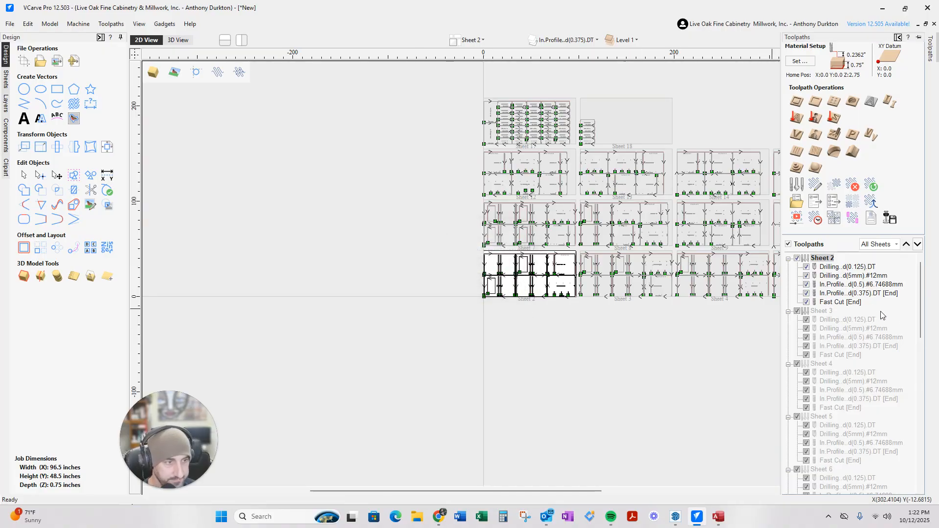
Pin the Toolpaths panel open and pan across Sheet 2's drilled and profiled parts
scroll(884, 359, "down", 4)
scroll(885, 360, "down", 10)
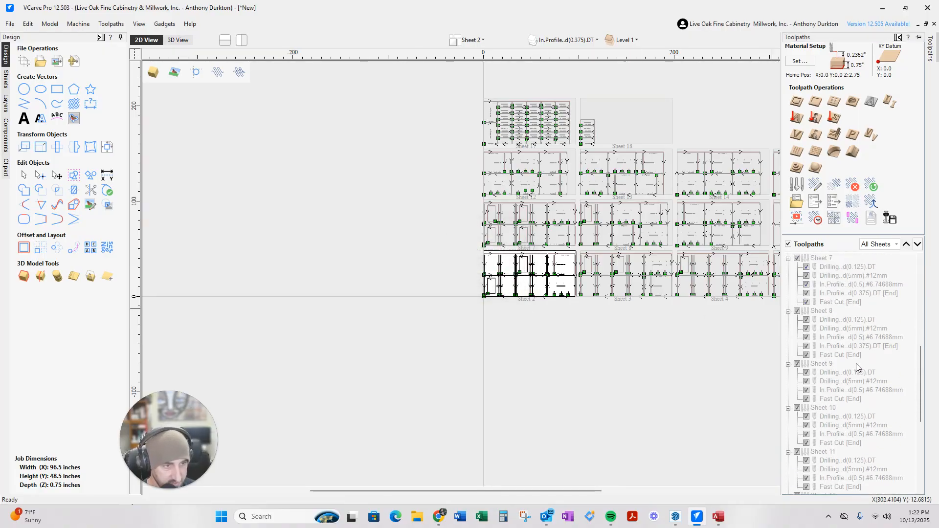
scroll(832, 382, "up", 2)
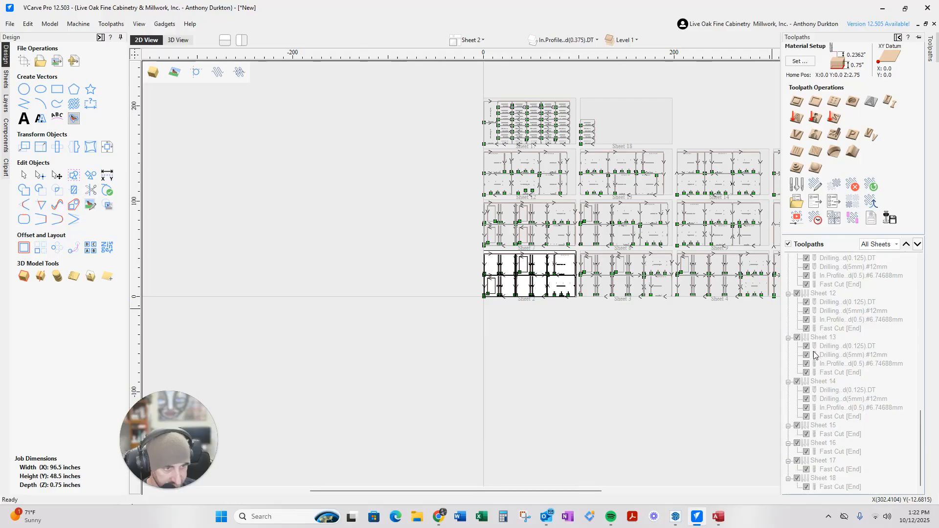
scroll(854, 416, "up", 12)
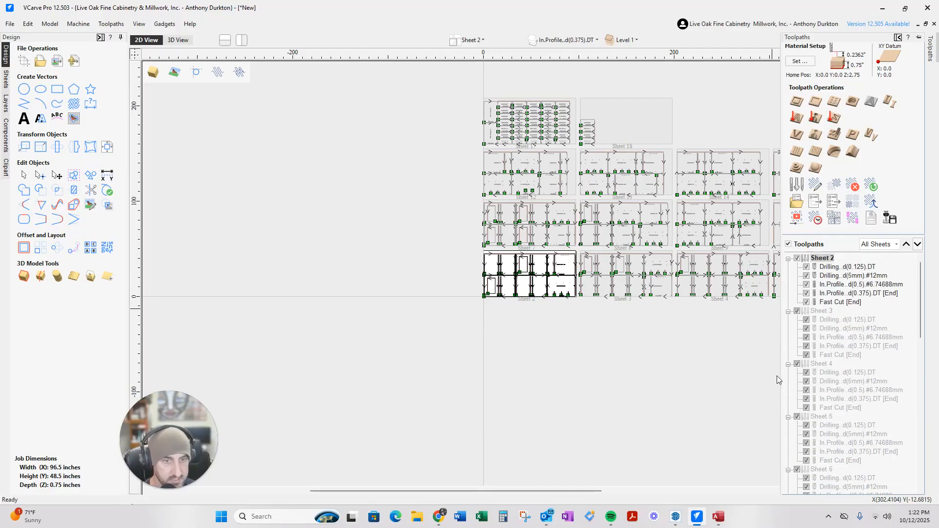
scroll(518, 346, "down", 4)
scroll(538, 305, "up", 1)
scroll(402, 327, "up", 2)
scroll(401, 323, "up", 5)
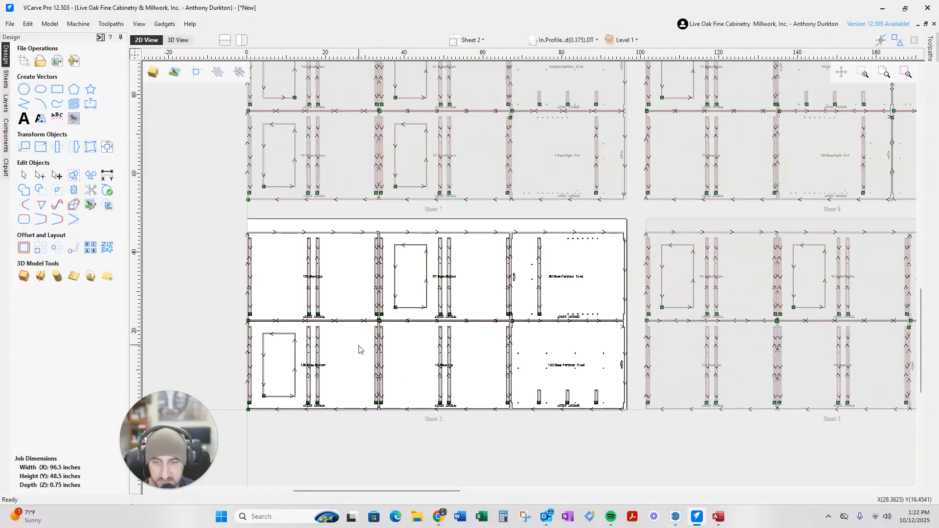
scroll(360, 349, "up", 1)
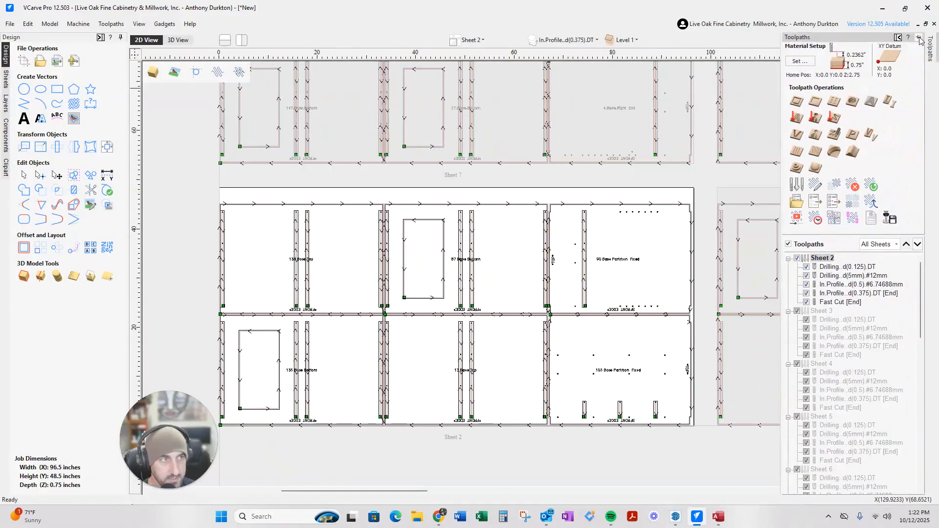
left_click(920, 38)
scroll(445, 375, "up", 5)
middle_click_drag(437, 388, 717, 288)
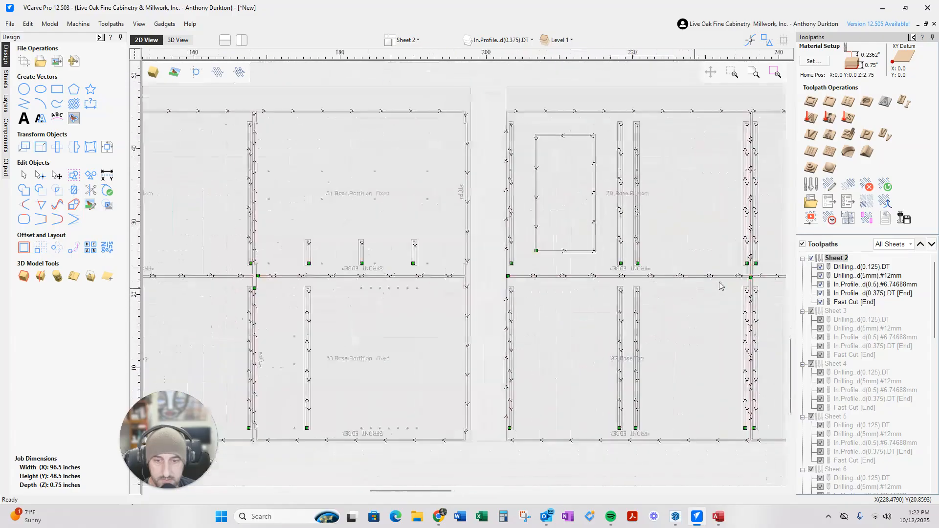
middle_click_drag(403, 347, 644, 305)
mouse_move(306, 389)
middle_mouse_down()
mouse_move(451, 355)
mouse_move(637, 353)
middle_mouse_up()
middle_click_drag(416, 338, 574, 341)
middle_click_drag(366, 304, 764, 313)
middle_click_drag(194, 331, 355, 345)
Zoom in on 13.Base.Top and the remaining Sheet 2 parts to check their toolpaths
scroll(354, 345, "up", 4)
scroll(342, 369, "down", 2)
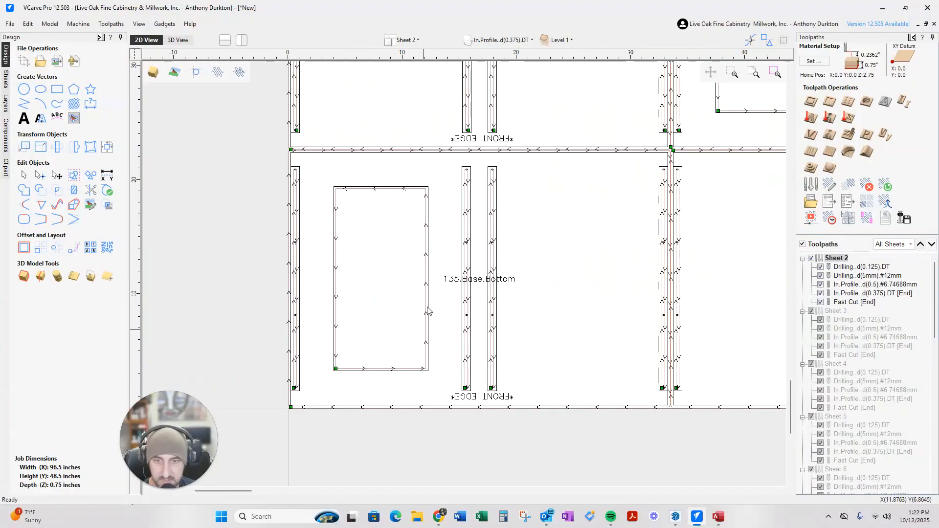
scroll(323, 309, "down", 2)
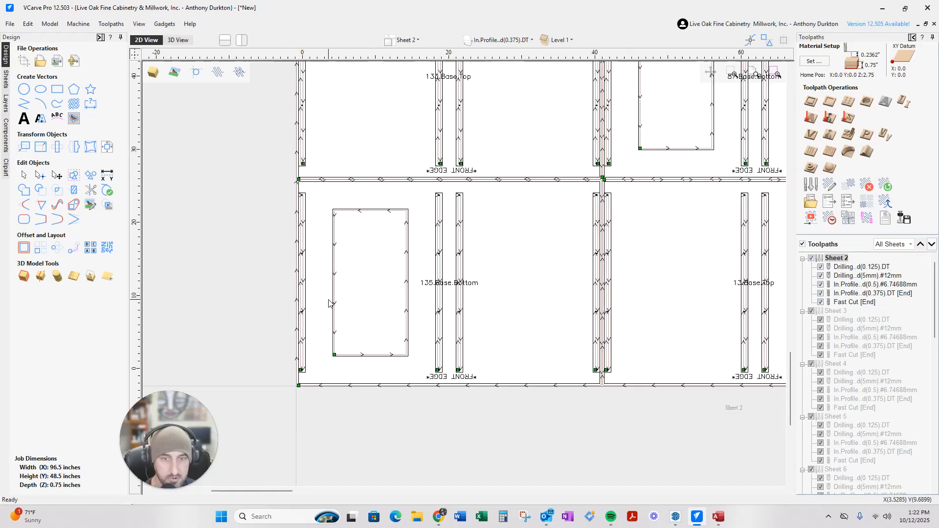
scroll(311, 325, "up", 4)
scroll(300, 160, "down", 2)
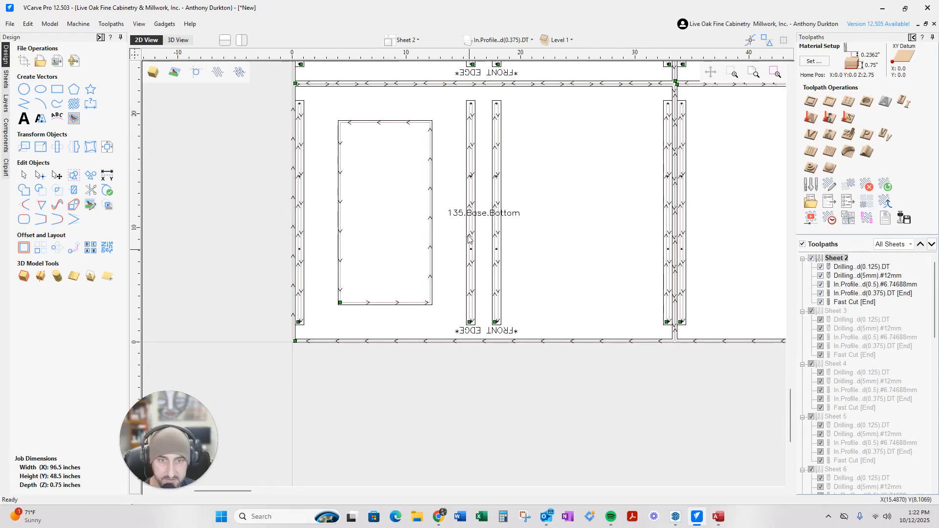
scroll(377, 314, "down", 1)
middle_click_drag(373, 272, 216, 289)
middle_click_drag(498, 277, 133, 293)
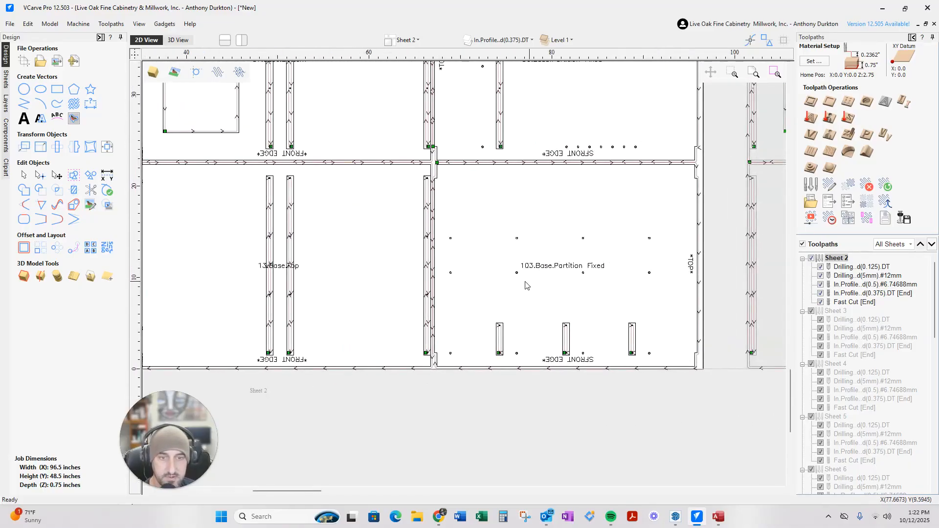
scroll(517, 279, "up", 9)
scroll(514, 270, "down", 5)
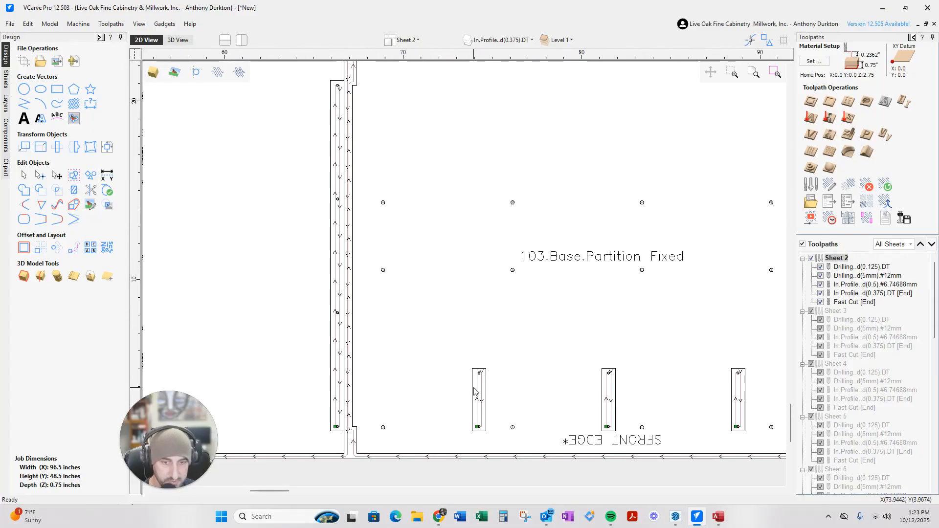
scroll(362, 431, "down", 2)
scroll(428, 433, "up", 2)
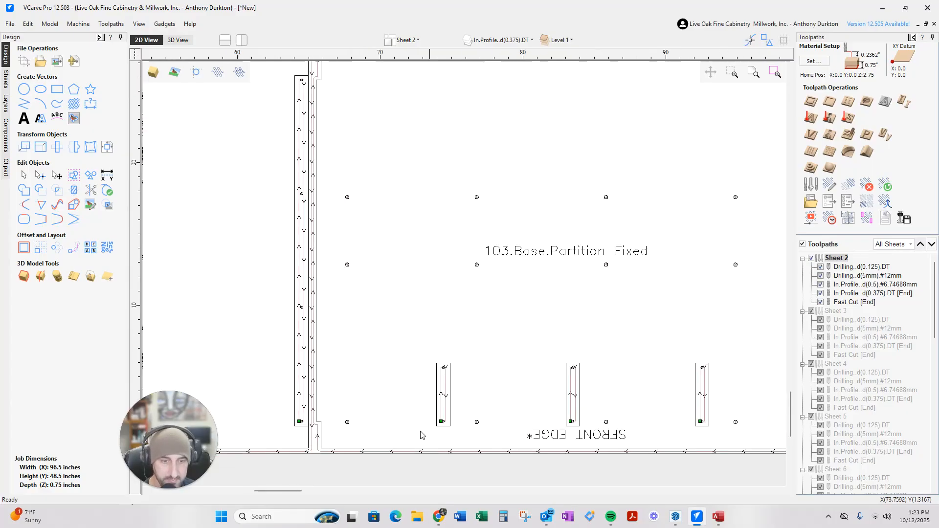
scroll(396, 426, "down", 2)
scroll(523, 434, "up", 2)
scroll(523, 434, "up", 4)
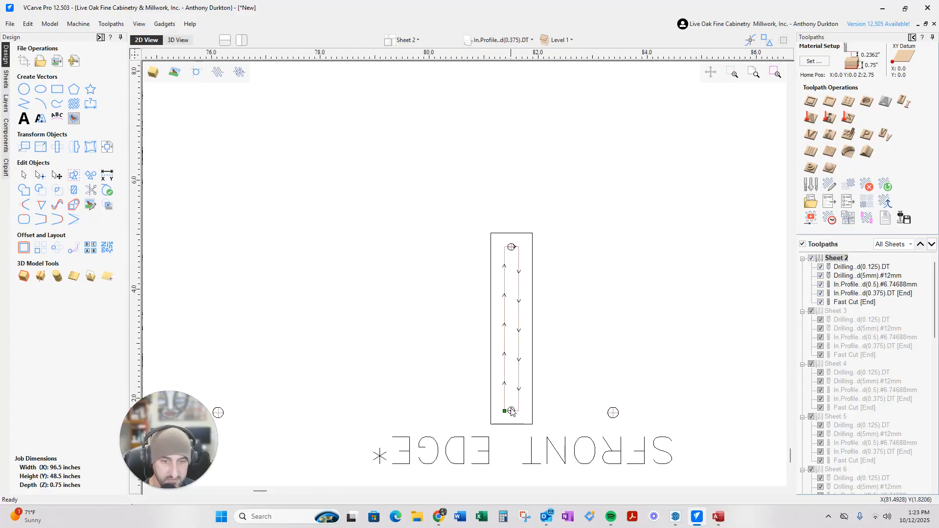
scroll(270, 366, "down", 12)
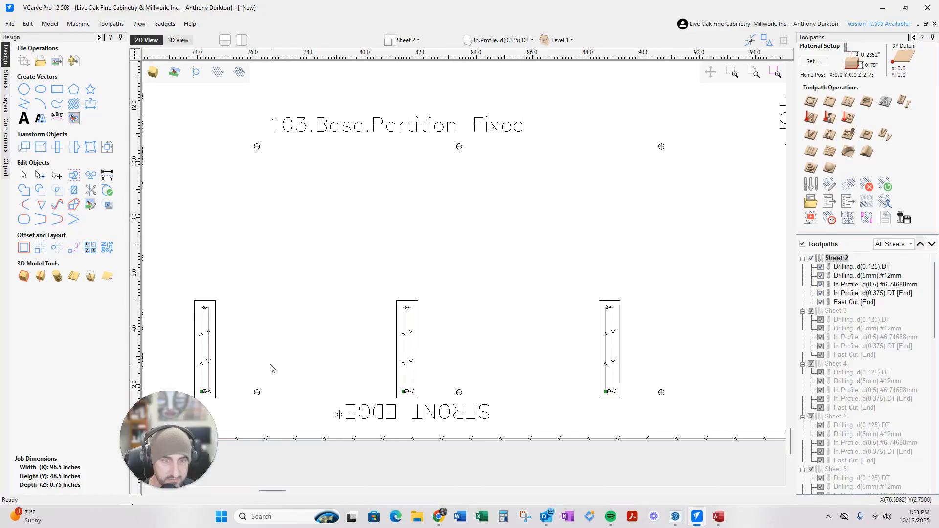
scroll(321, 119, "up", 7)
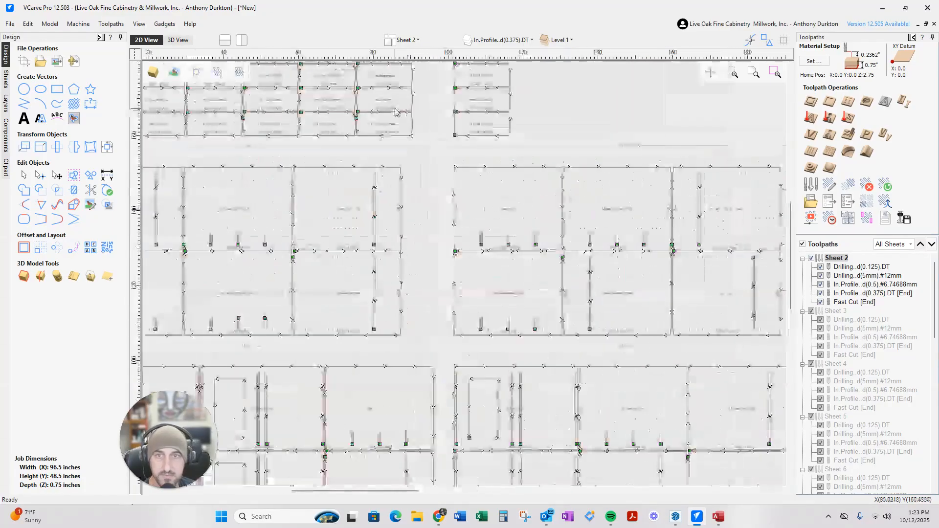
scroll(321, 119, "up", 2)
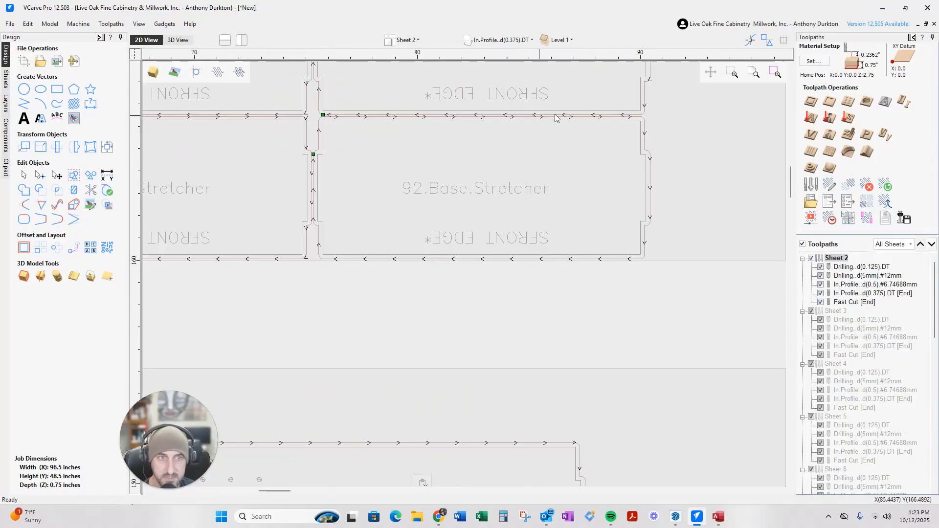
scroll(579, 225, "down", 10)
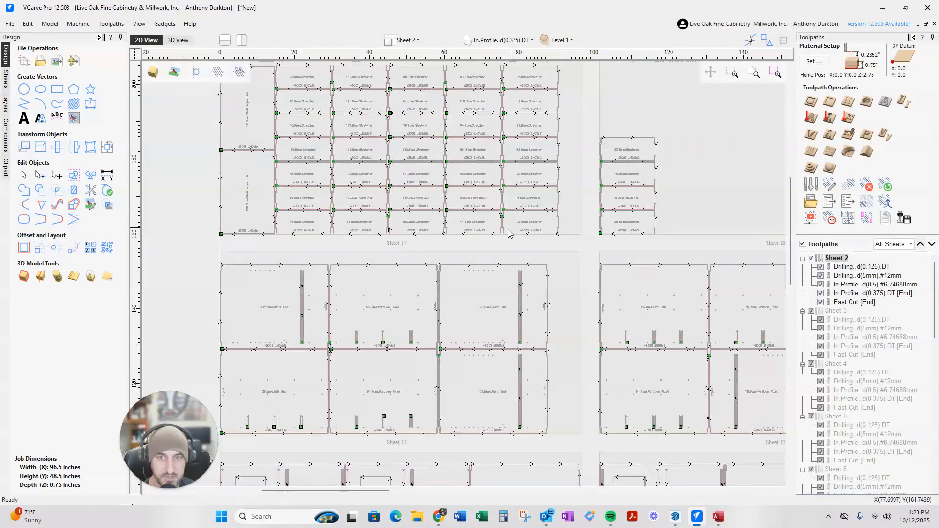
scroll(435, 300, "up", 4)
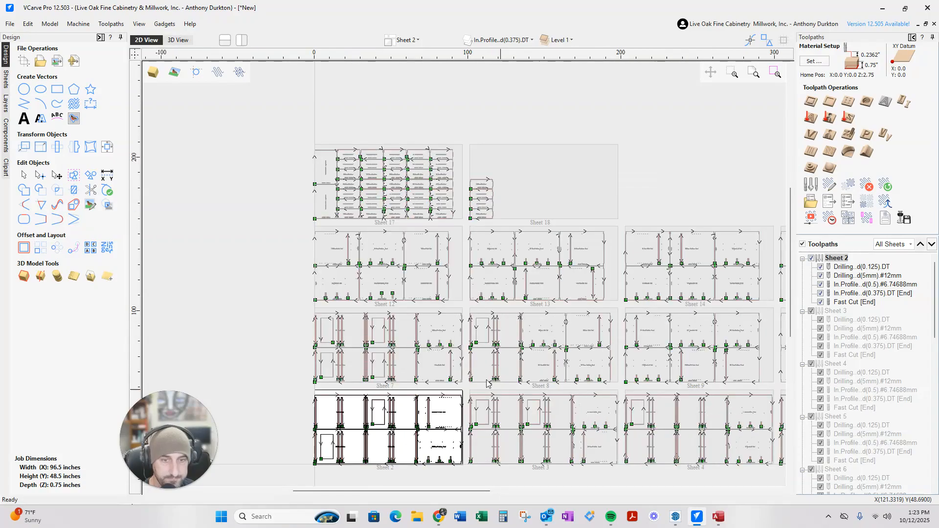
Make Sheet 7 the active sheet in the 2D view
double_click(418, 325)
scroll(490, 329, "up", 7)
scroll(455, 323, "up", 2)
scroll(426, 319, "down", 12)
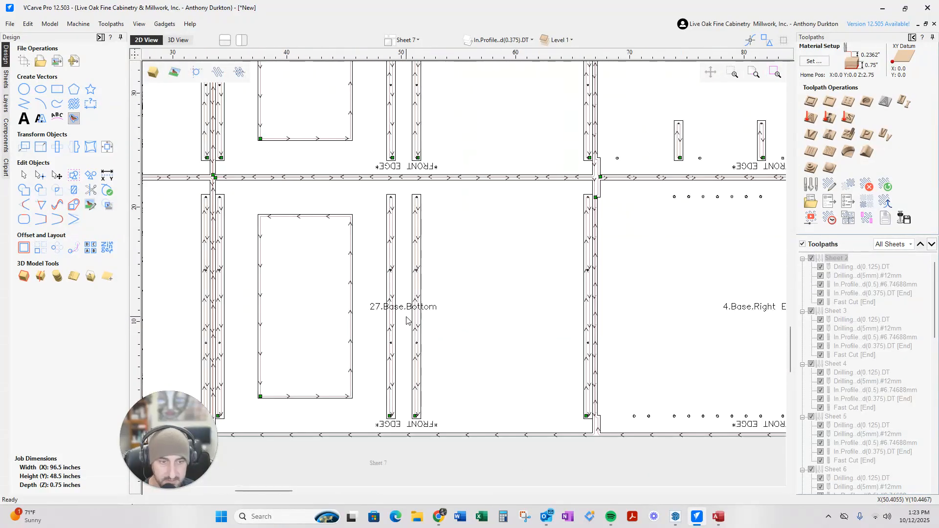
scroll(402, 324, "down", 6)
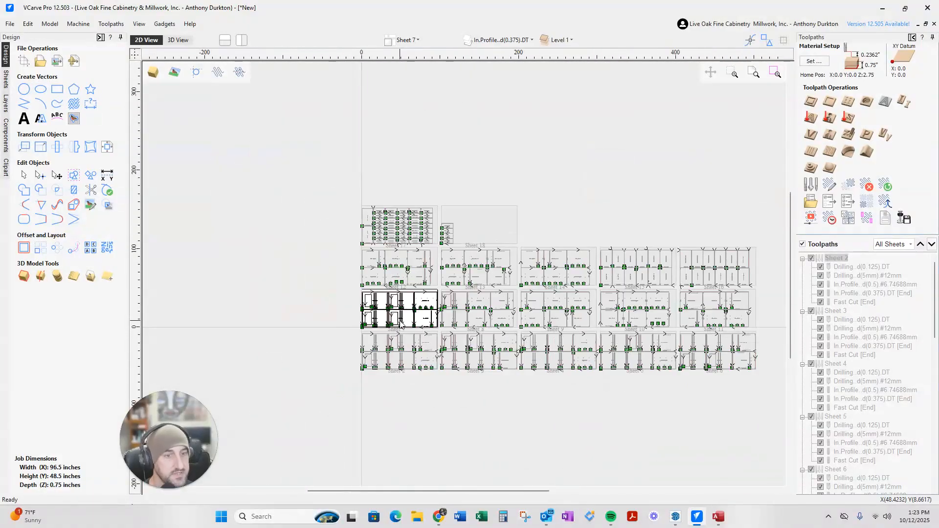
Switch to SketchUp, minimise CS Component Options, and orbit so the cabinets face front
left_click(675, 517)
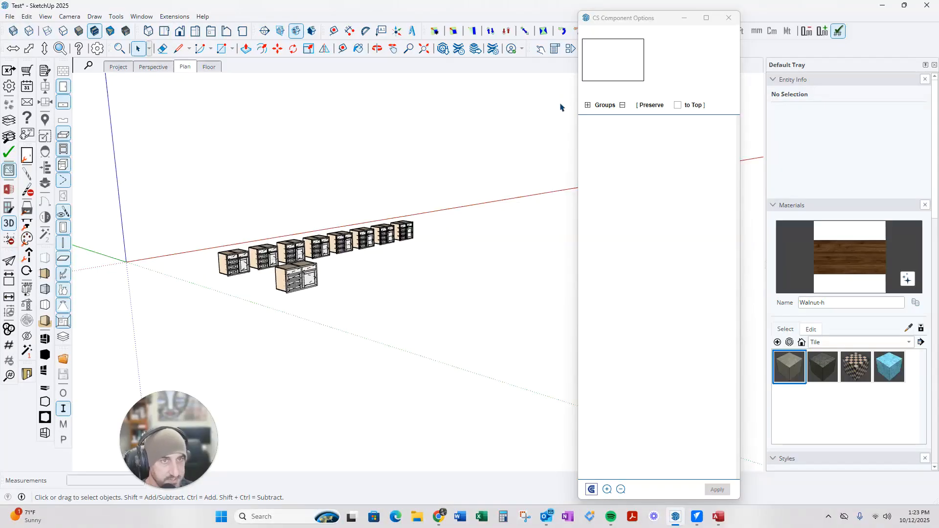
left_click(684, 18)
middle_click_drag(417, 300, 299, 282)
scroll(293, 268, "up", 4)
scroll(433, 284, "down", 1)
middle_click_drag(458, 274, 273, 262)
Place a Beaded Face Frame Base cabinet from the FlexTools Component Finder, then close the finder
left_click(59, 49)
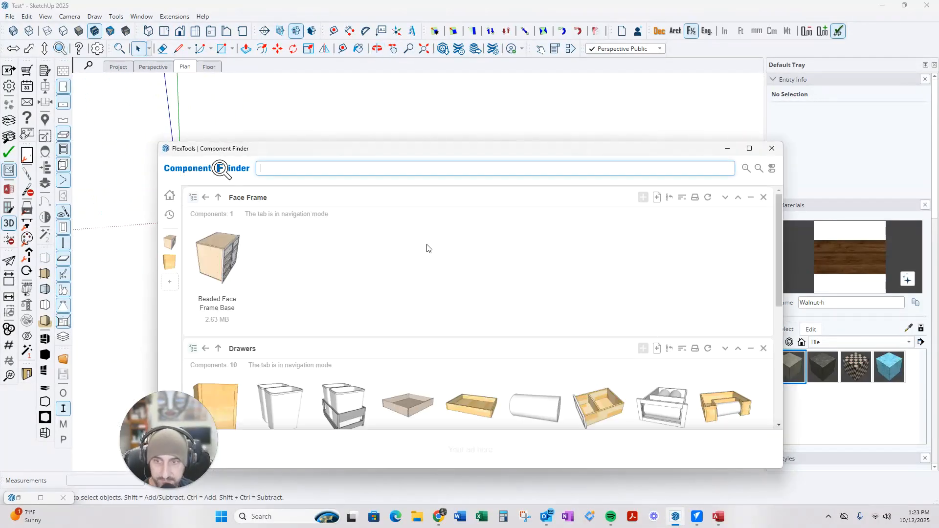
left_click_drag(298, 149, 736, 166)
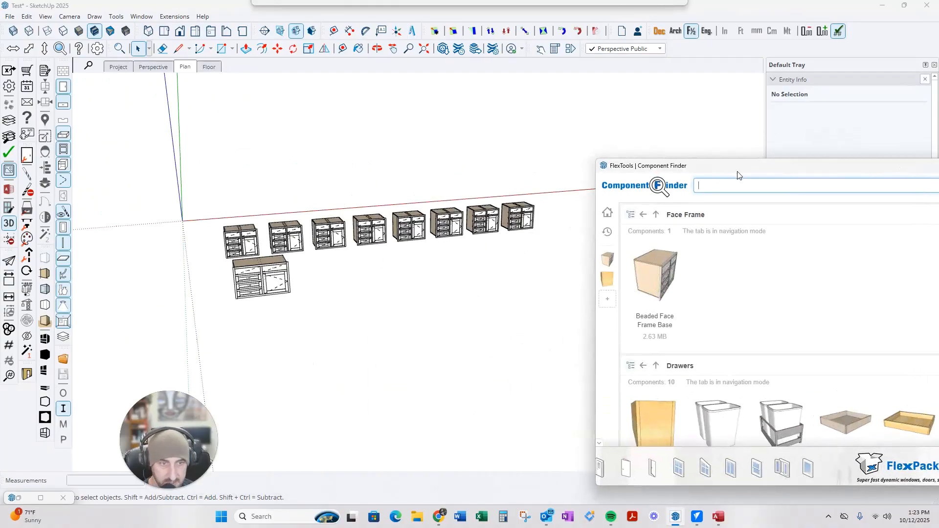
left_click(398, 320)
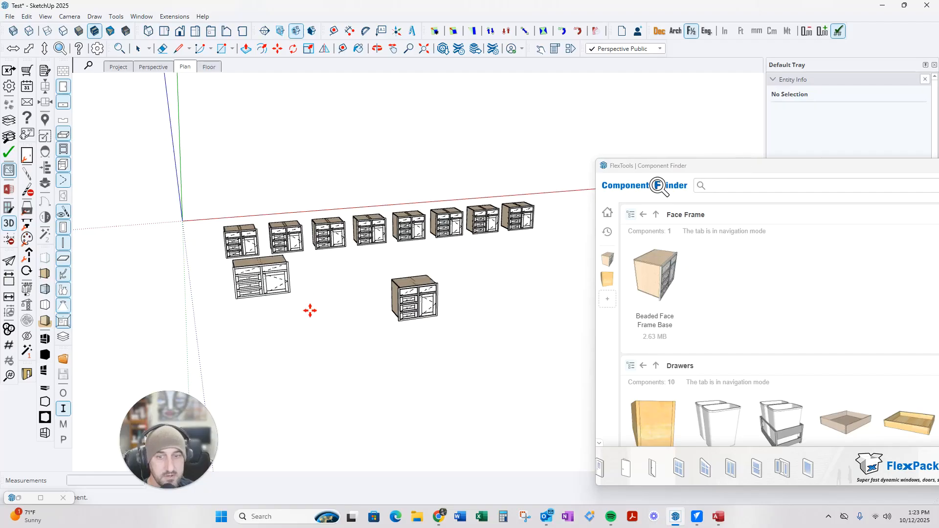
scroll(433, 313, "up", 1)
left_click_drag(744, 170, 375, 191)
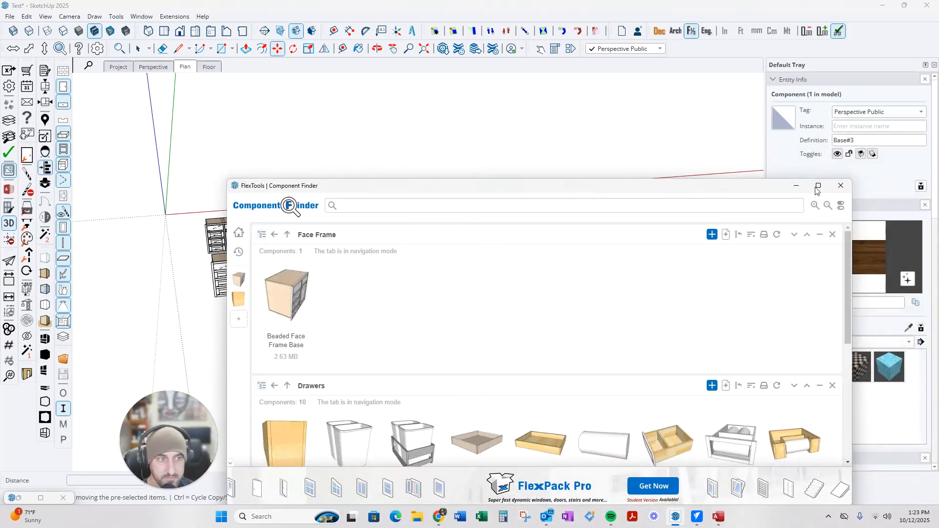
left_click(841, 185)
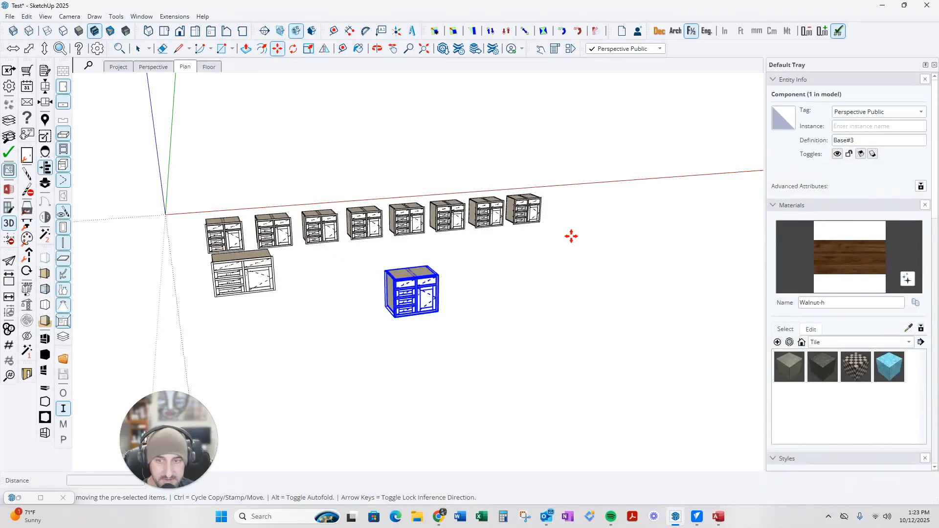
Return to the Select tool, deselect the new cabinet, and zoom to look it over
key("space")
left_click(499, 322)
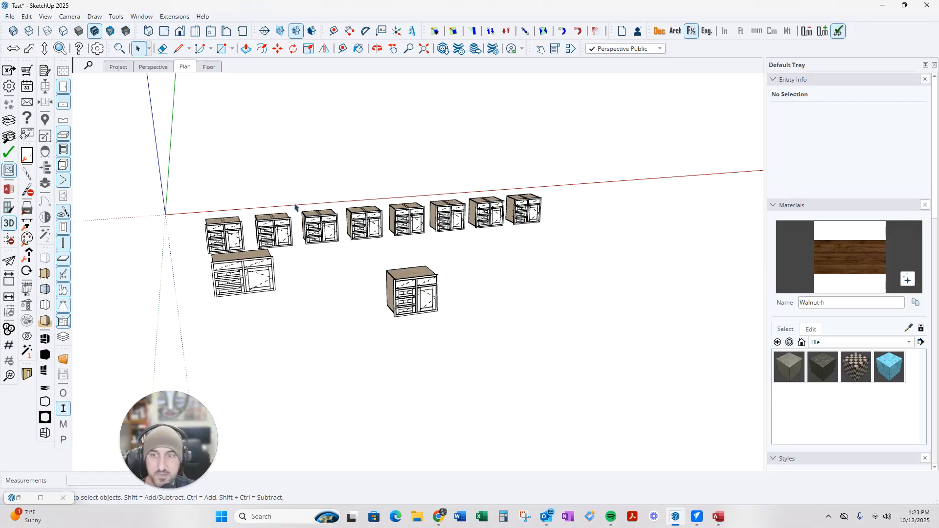
scroll(404, 262, "up", 3)
scroll(389, 240, "down", 2)
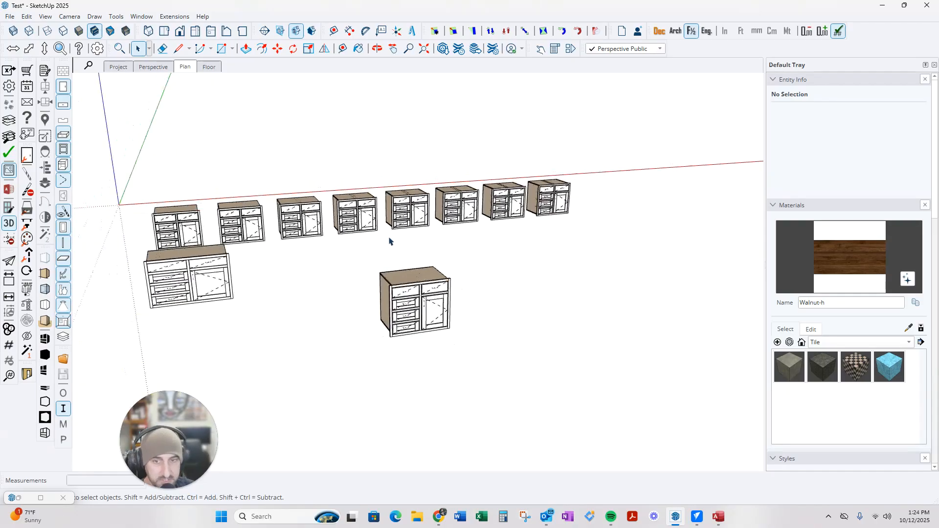
scroll(410, 238, "down", 3)
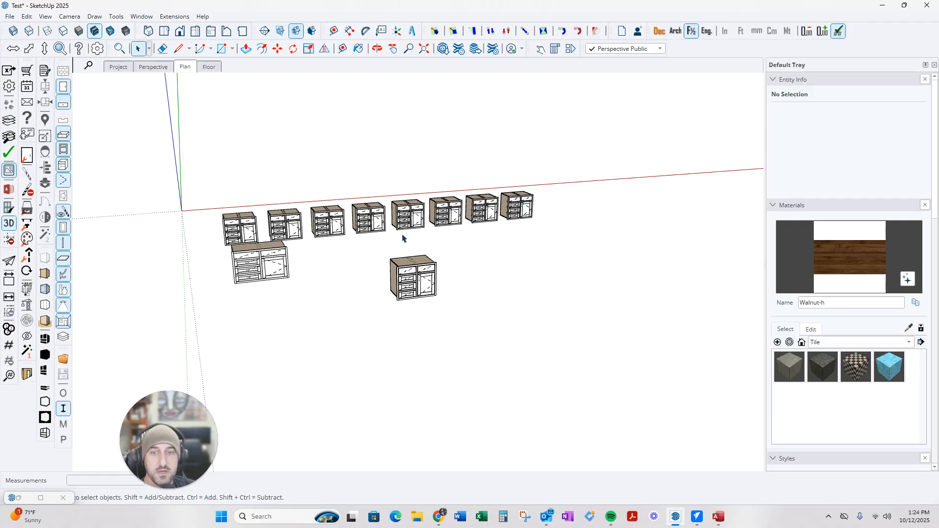
scroll(403, 254, "up", 3)
scroll(405, 255, "down", 2)
scroll(406, 255, "down", 2)
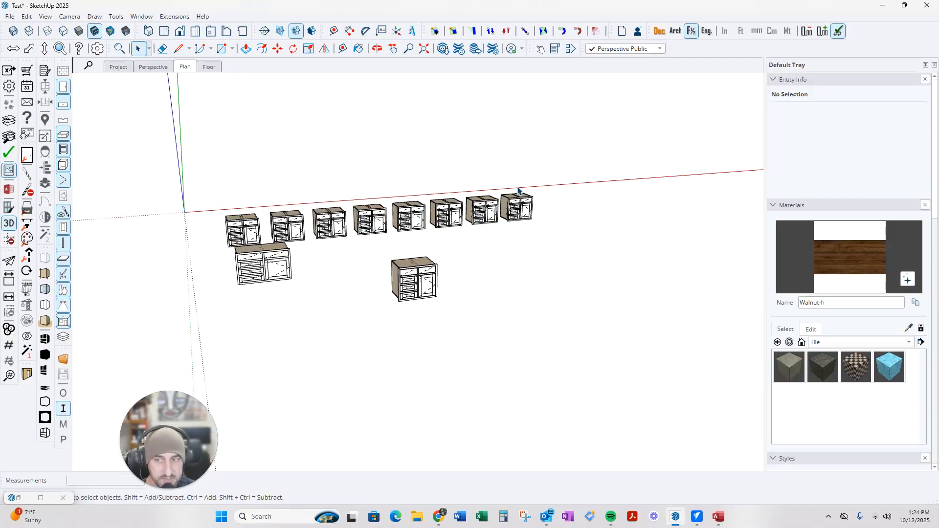
Back in VCarve Pro, zoom around the nested sheets and scroll the Toolpaths list through Sheets 9–13
key("alt+Tab")
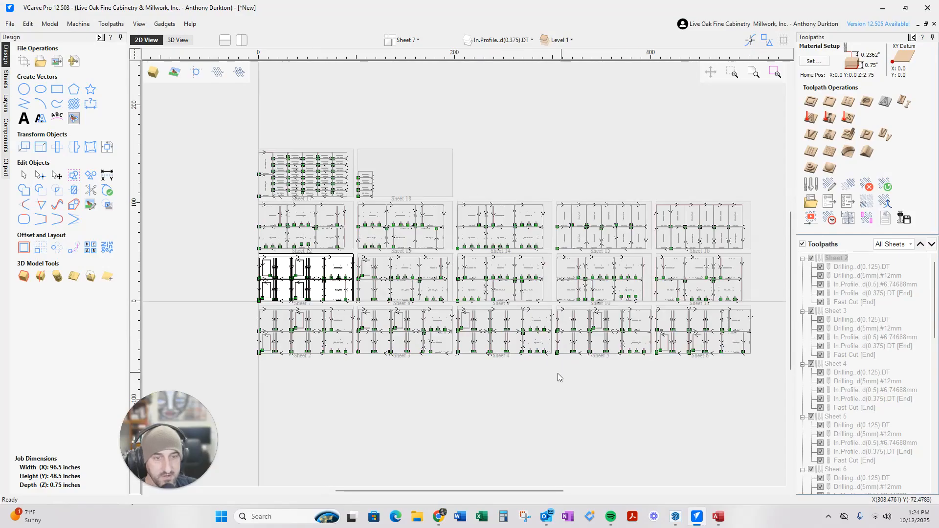
scroll(568, 278, "up", 4)
scroll(445, 295, "down", 3)
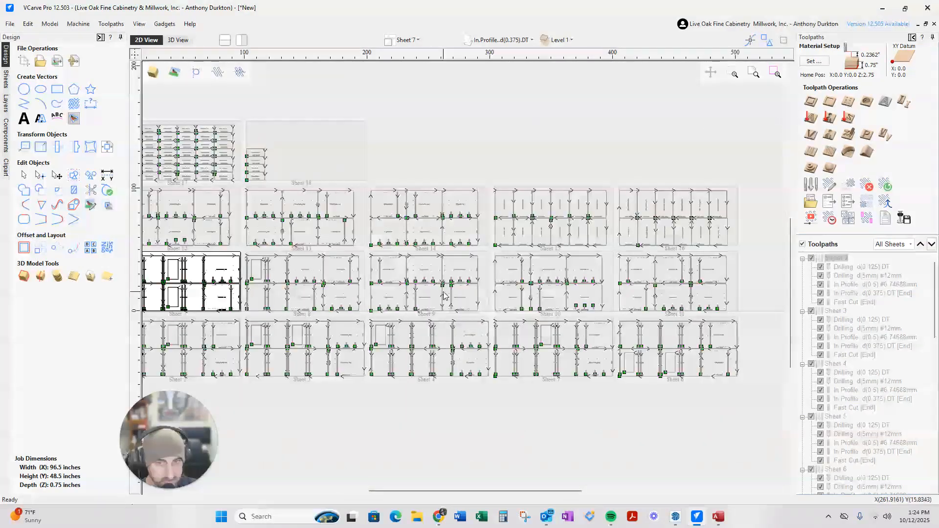
scroll(181, 296, "up", 4)
scroll(217, 298, "up", 2)
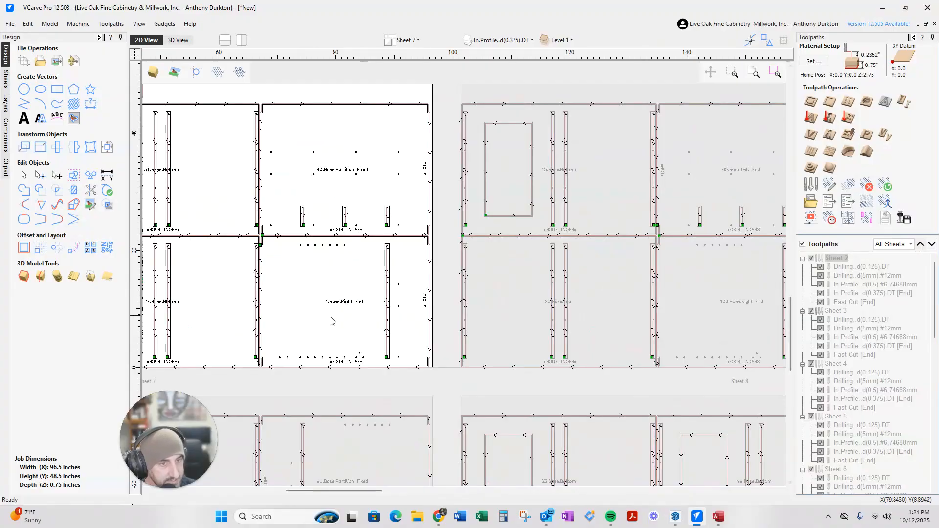
scroll(345, 327, "down", 5)
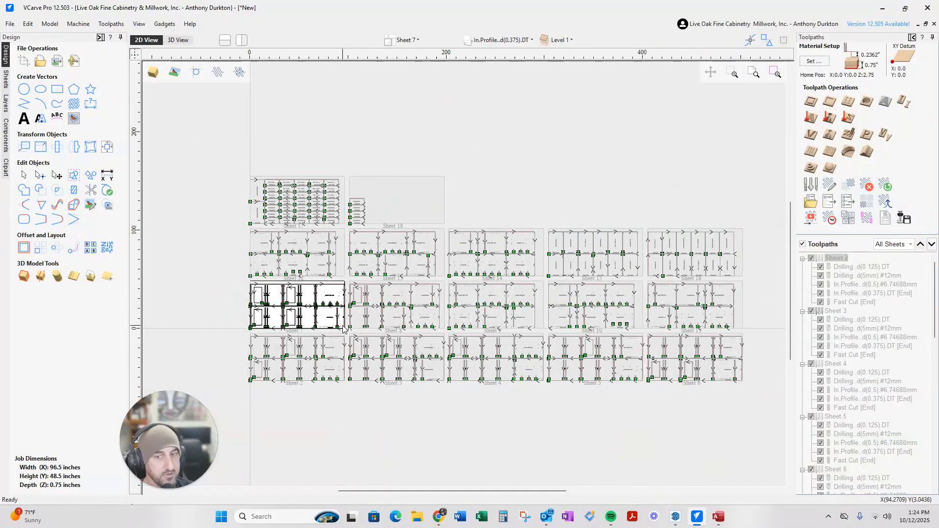
scroll(336, 324, "up", 1)
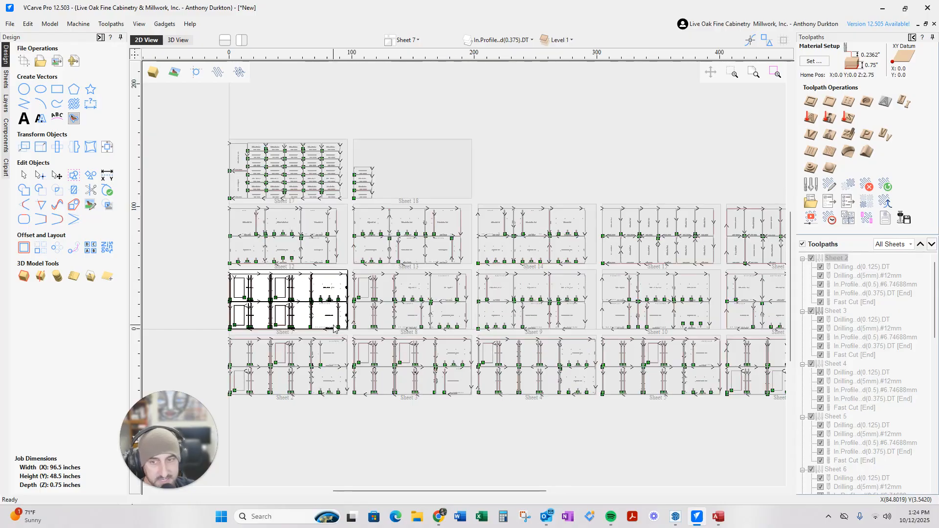
scroll(411, 382, "down", 1)
scroll(529, 246, "up", 4)
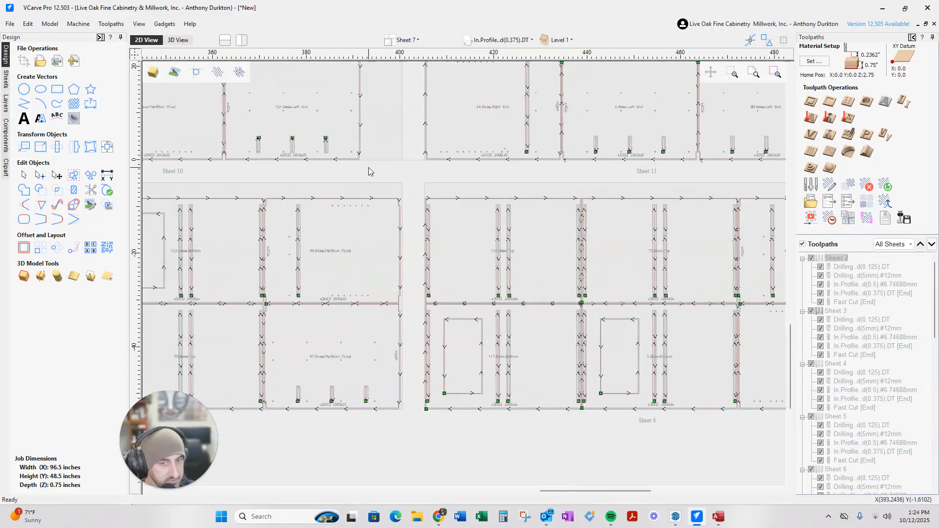
scroll(461, 239, "down", 4)
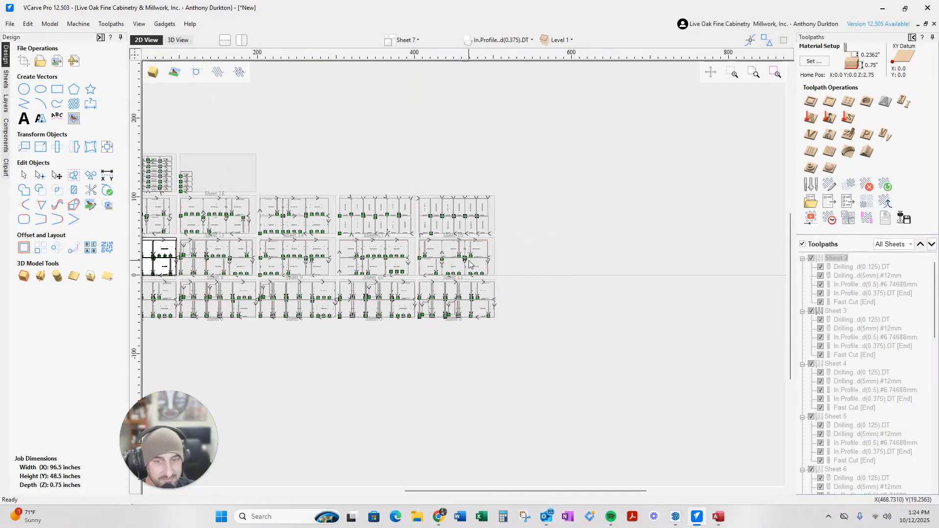
scroll(381, 285, "down", 2)
scroll(381, 285, "up", 5)
scroll(444, 300, "down", 3)
scroll(443, 300, "down", 2)
scroll(908, 331, "down", 5)
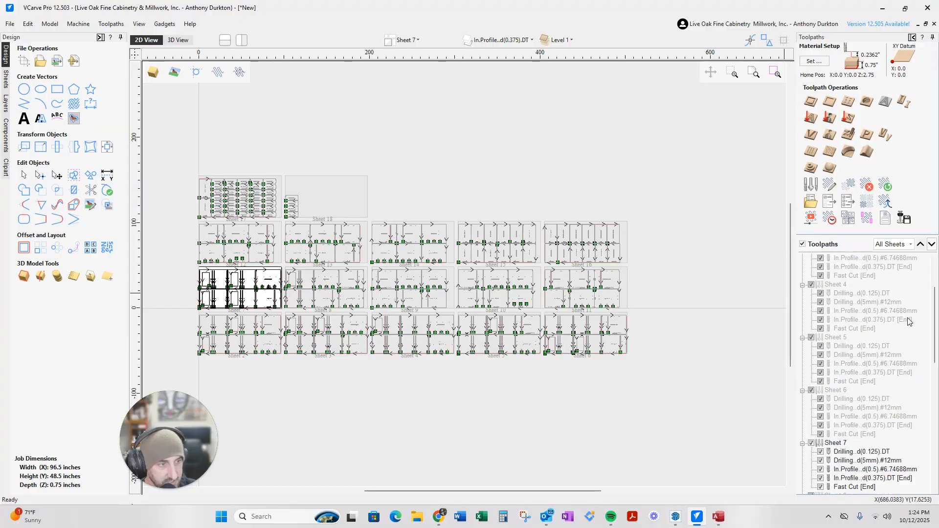
scroll(908, 331, "down", 4)
scroll(855, 357, "down", 4)
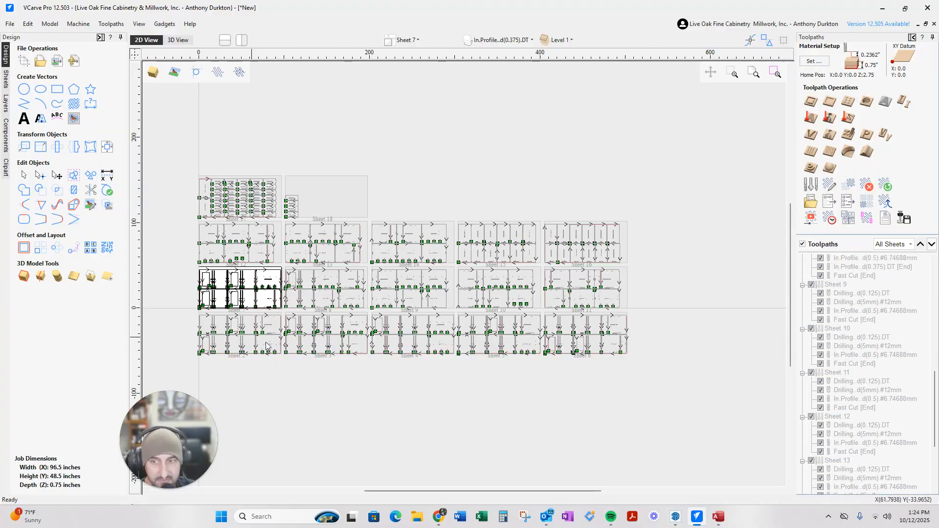
scroll(186, 273, "up", 4)
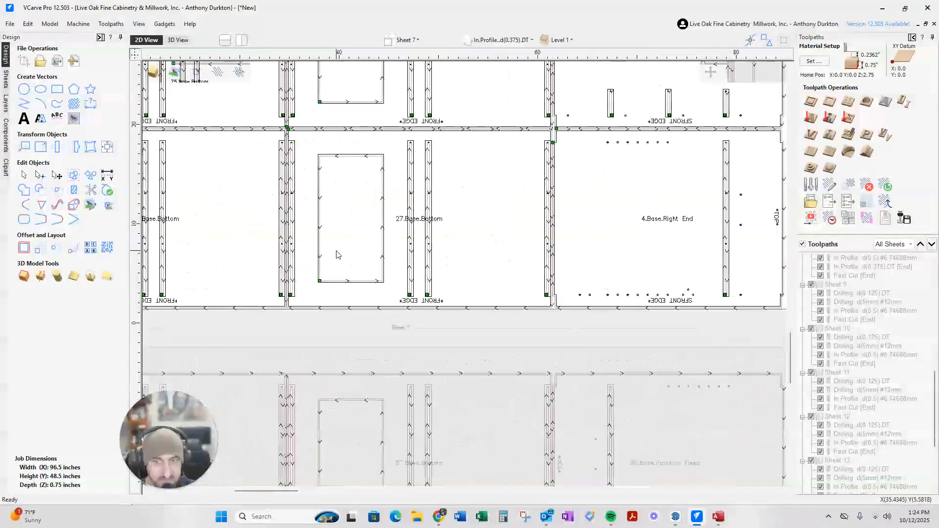
left_click(906, 219)
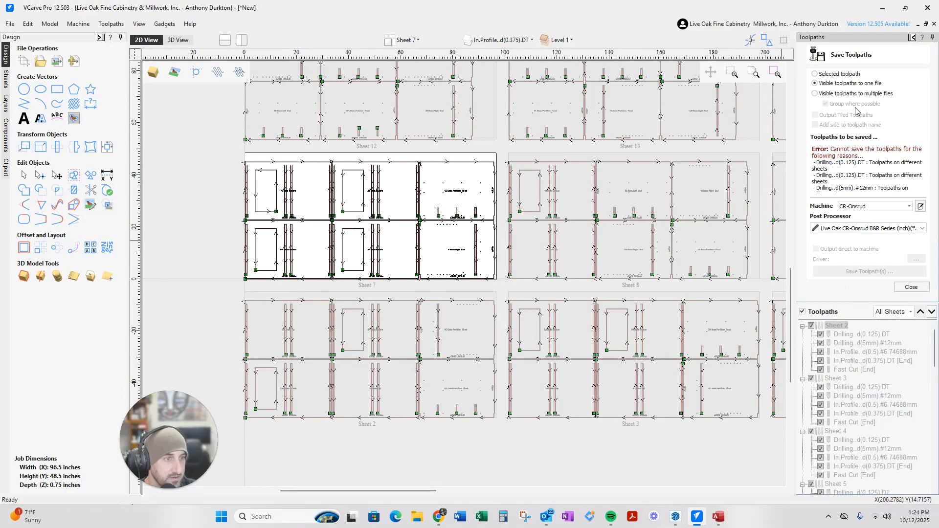
left_click(911, 287)
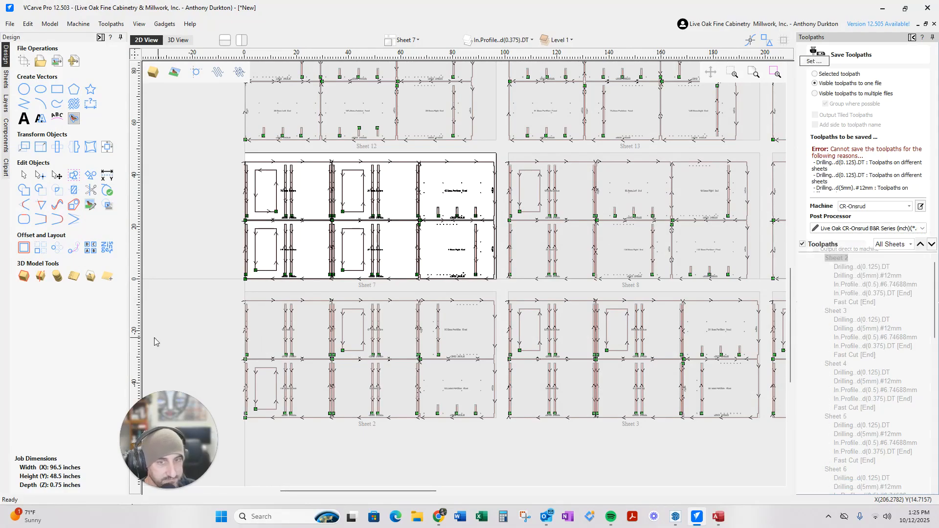
scroll(266, 362, "down", 4)
scroll(345, 312, "up", 10)
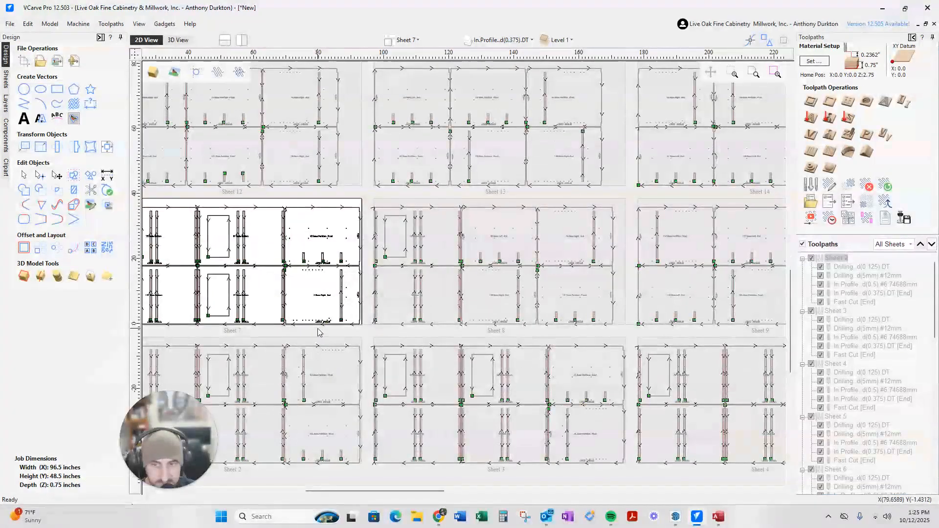
scroll(318, 328, "down", 10)
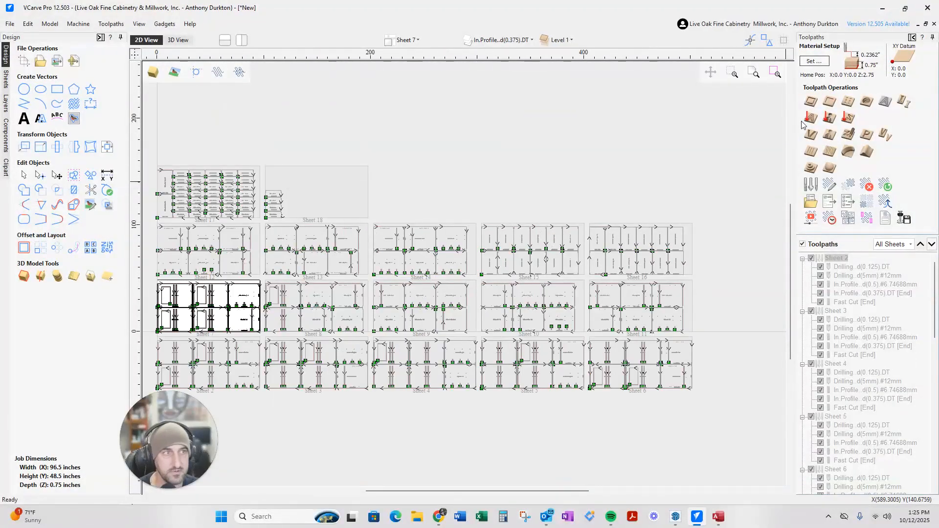
Bring up SketchUp and orbit until the row of eight cabinets runs level
left_click(676, 517)
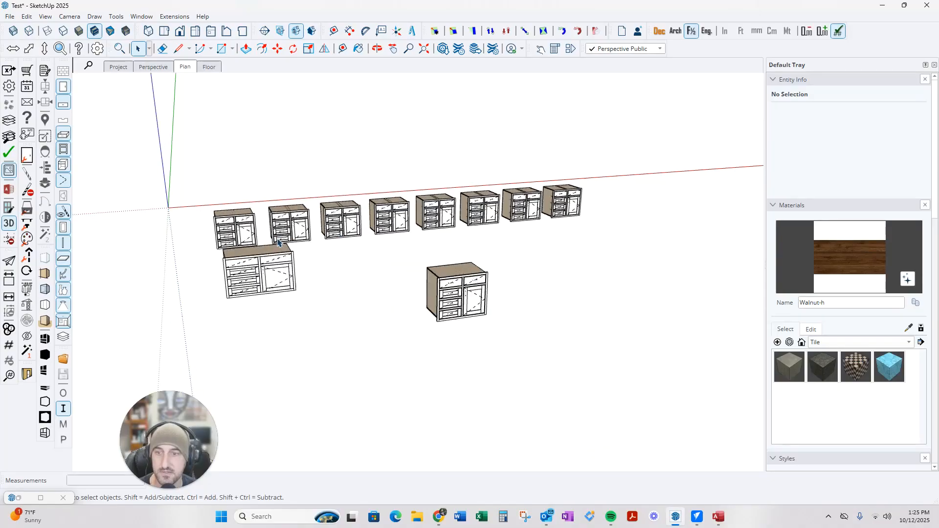
middle_click_drag(614, 205, 453, 224)
scroll(451, 222, "up", 5)
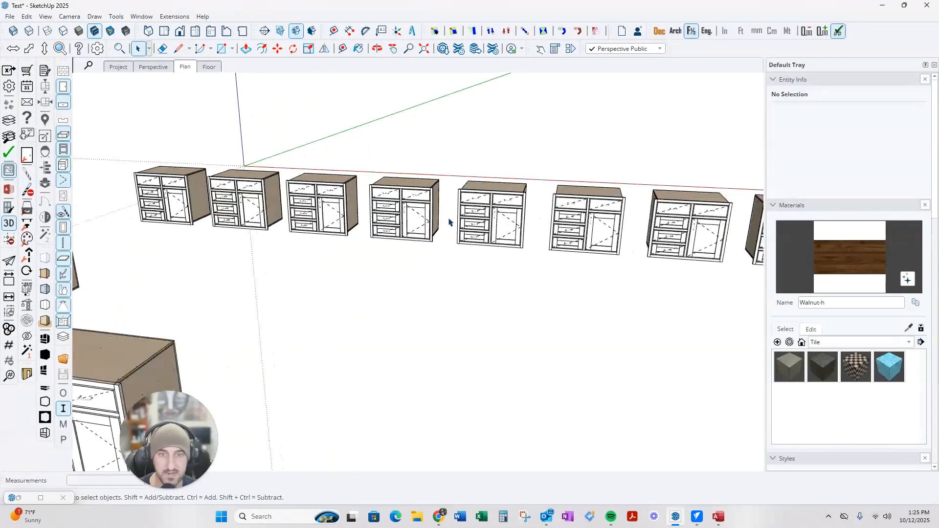
scroll(430, 230, "down", 5)
middle_click_drag(384, 244, 430, 241)
scroll(413, 247, "up", 5)
scroll(413, 247, "down", 2)
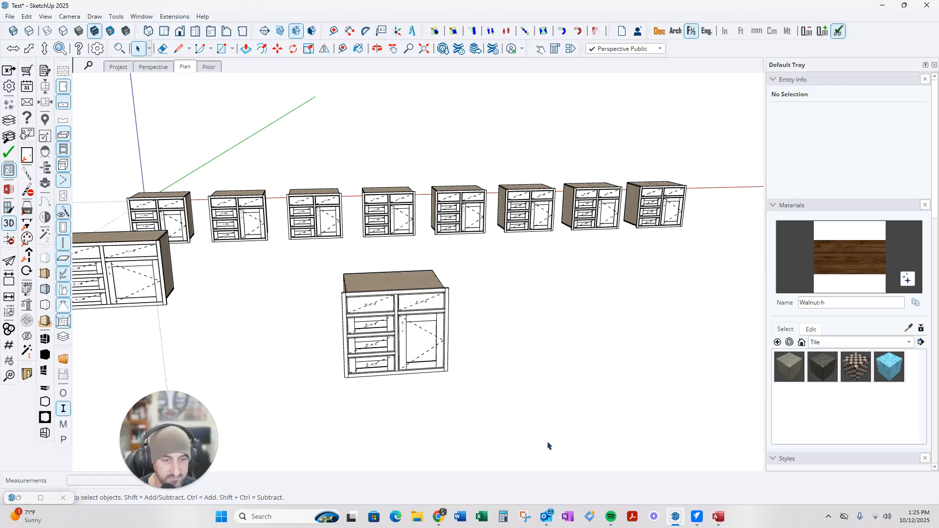
Switch to VCarve and zoom across nested Sheets 2–18 with their drilling and profile toolpaths
left_click(697, 517)
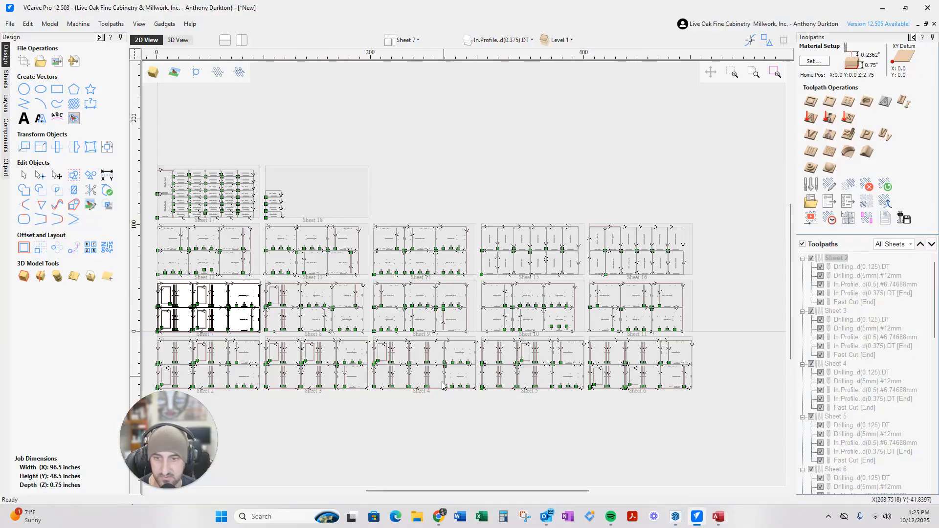
scroll(286, 406, "up", 5)
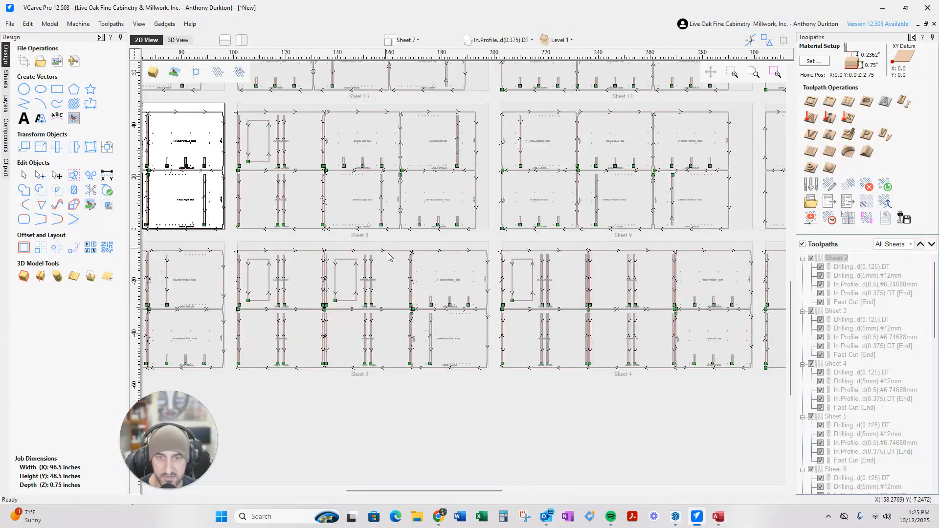
scroll(385, 249, "down", 3)
scroll(697, 254, "down", 2)
scroll(697, 254, "up", 3)
scroll(313, 208, "up", 3)
scroll(313, 208, "down", 3)
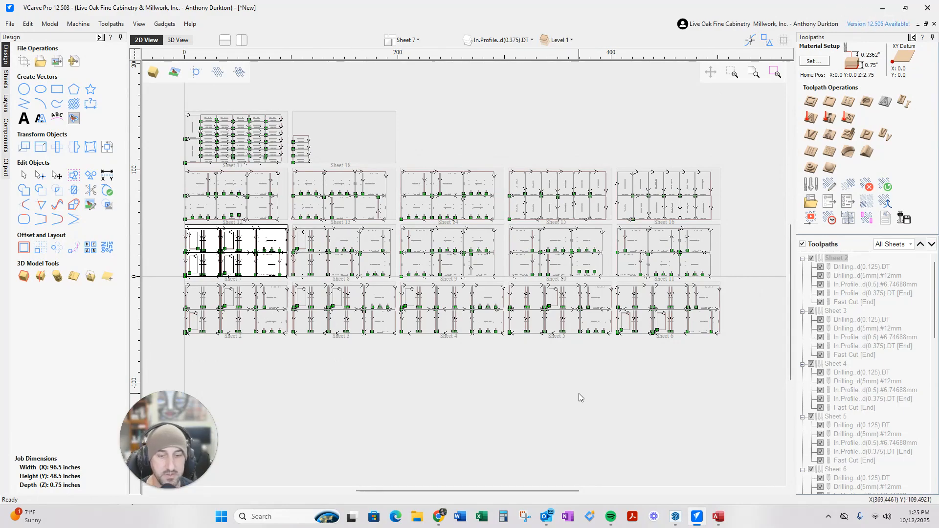
left_click(417, 516)
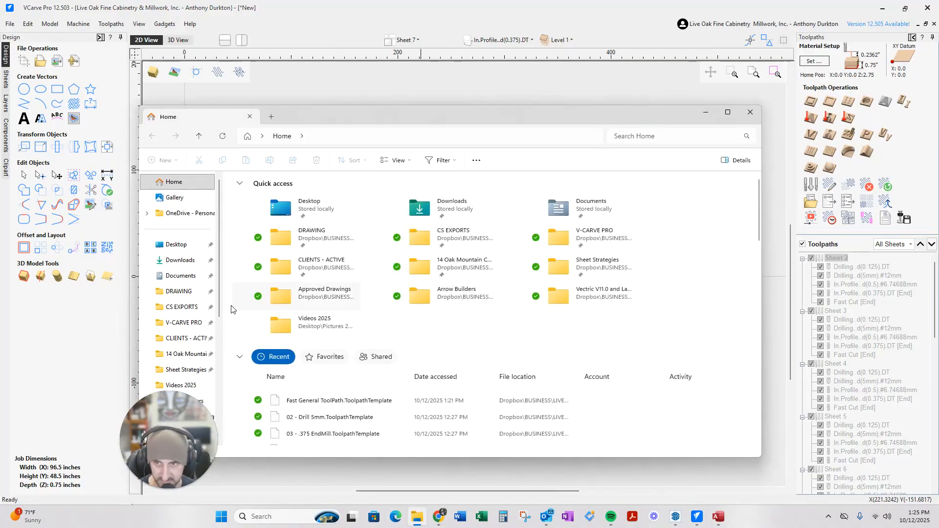
left_click(182, 307)
double_click(273, 237)
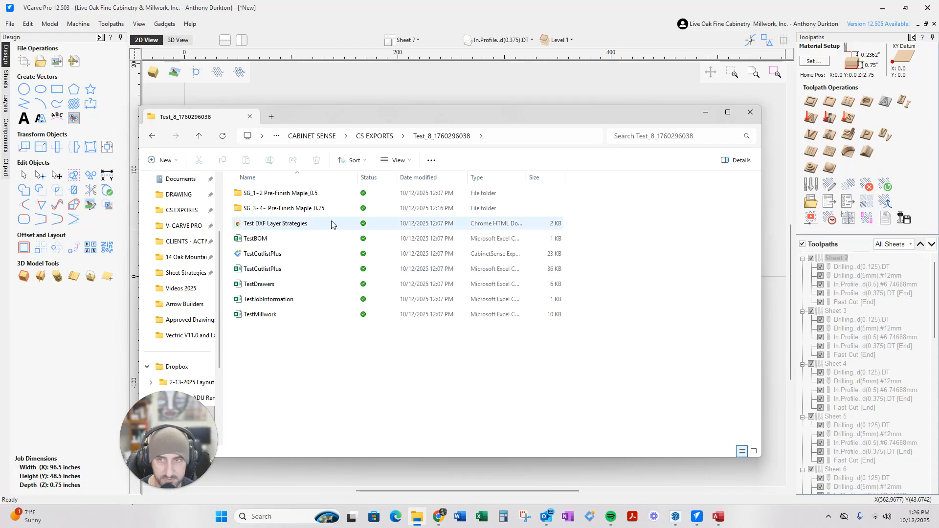
Move the Explorer window aside to see the sheets, recentre it, and select the TestCutlistPlus file
left_click_drag(362, 121, 633, 307)
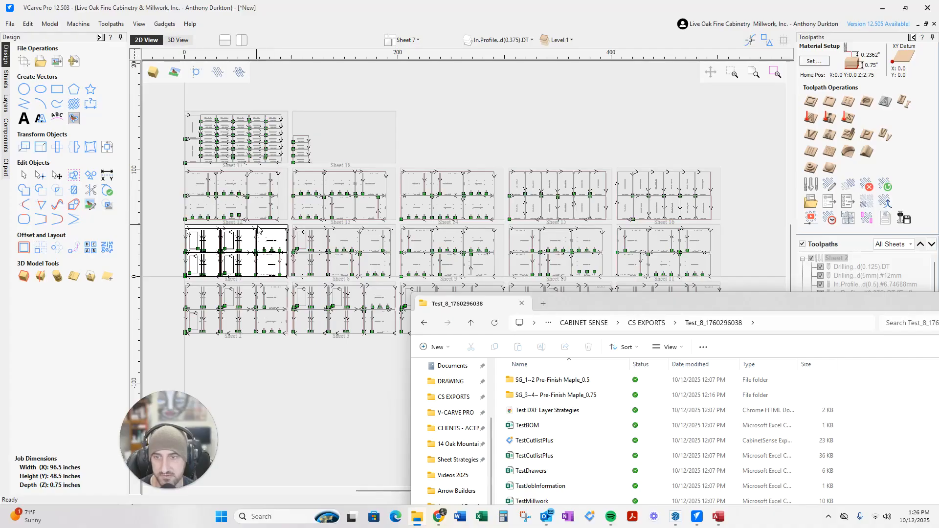
left_click_drag(658, 306, 412, 124)
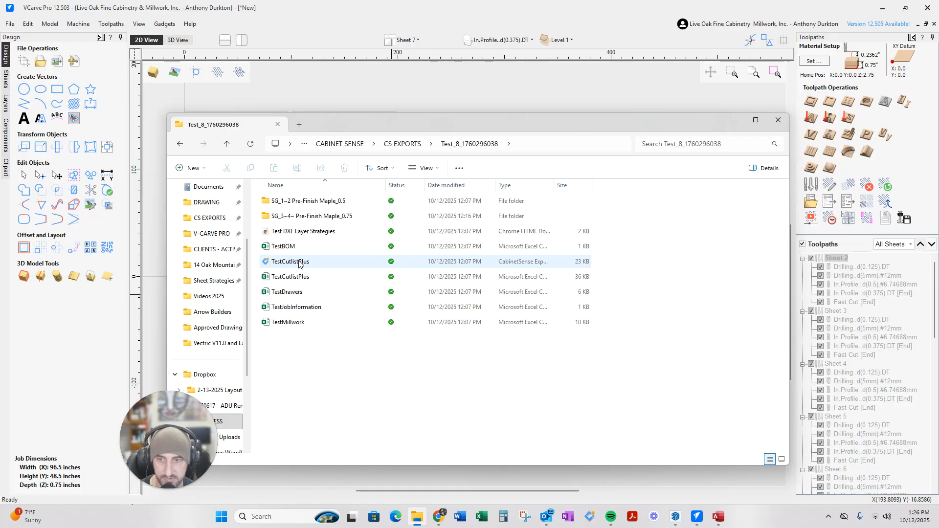
left_click(300, 263)
Open TestCutlistPlus in CutList Plus fx and maximize its window
double_click(300, 263)
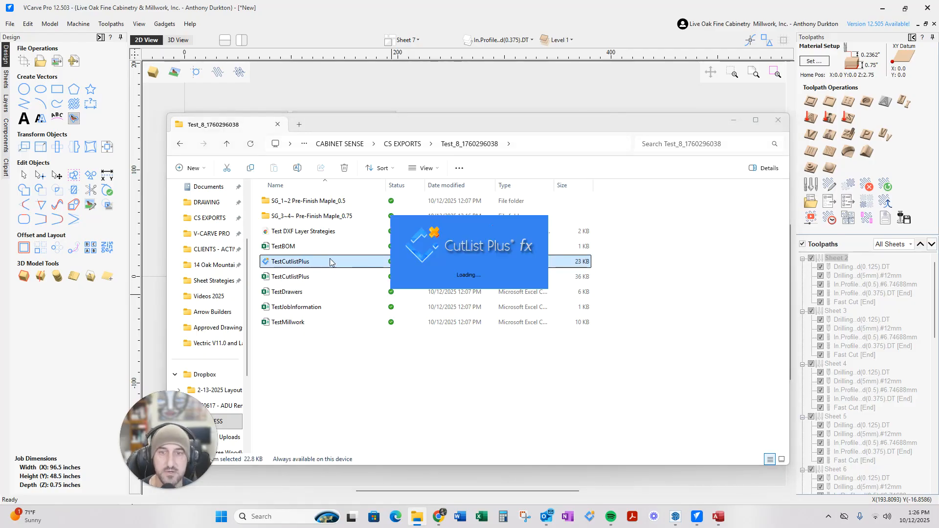
left_click_drag(938, 46, 406, 85)
left_click(509, 85)
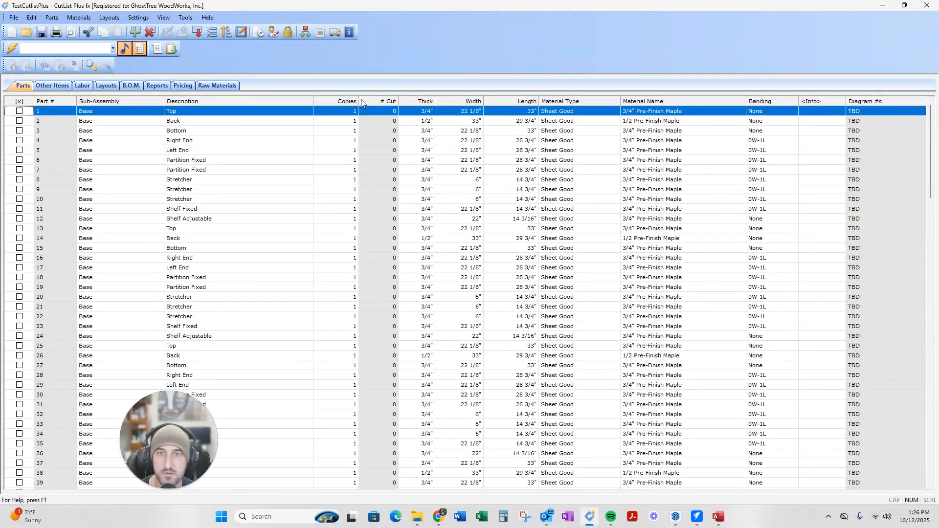
Sort the parts list by the Thick column and scroll through the 156 Base cabinet parts
left_click(421, 100)
scroll(418, 313, "down", 8)
scroll(447, 323, "down", 20)
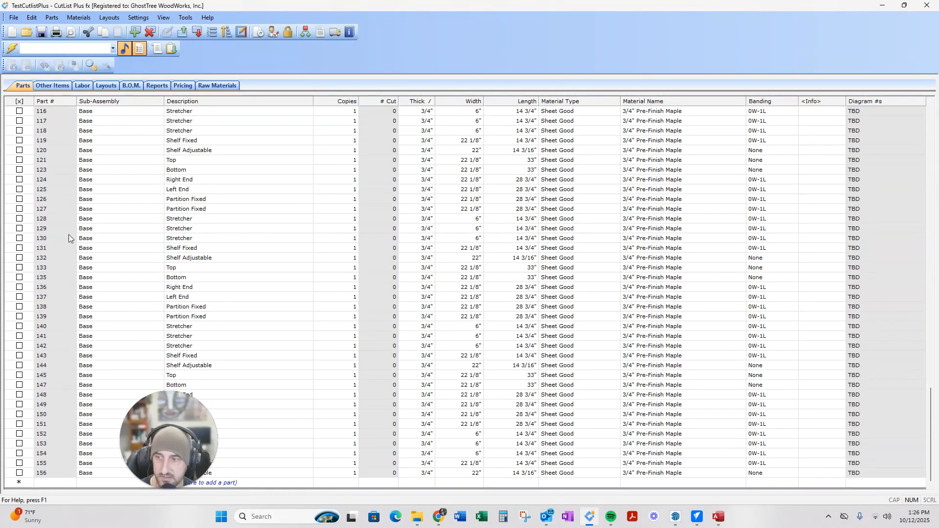
scroll(52, 249, "up", 20)
scroll(46, 228, "up", 5)
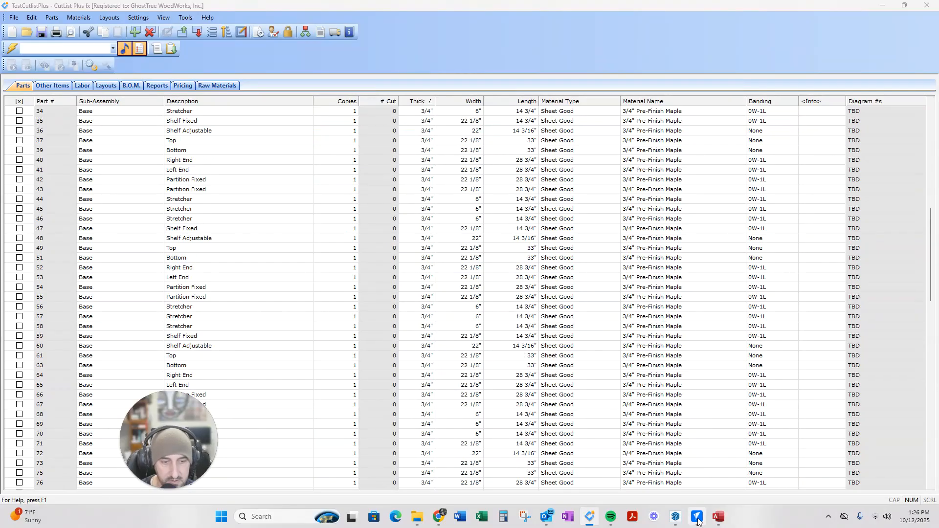
Return to VCarve and zoom into Sheet 7 of the nesting layout
left_click(697, 517)
scroll(299, 279, "up", 4)
scroll(299, 279, "up", 4)
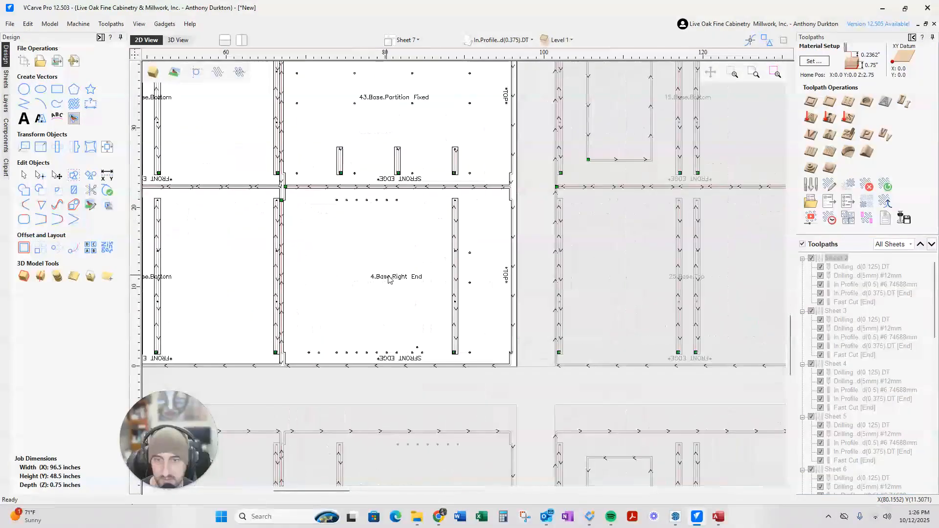
scroll(377, 284, "down", 3)
scroll(378, 185, "up", 5)
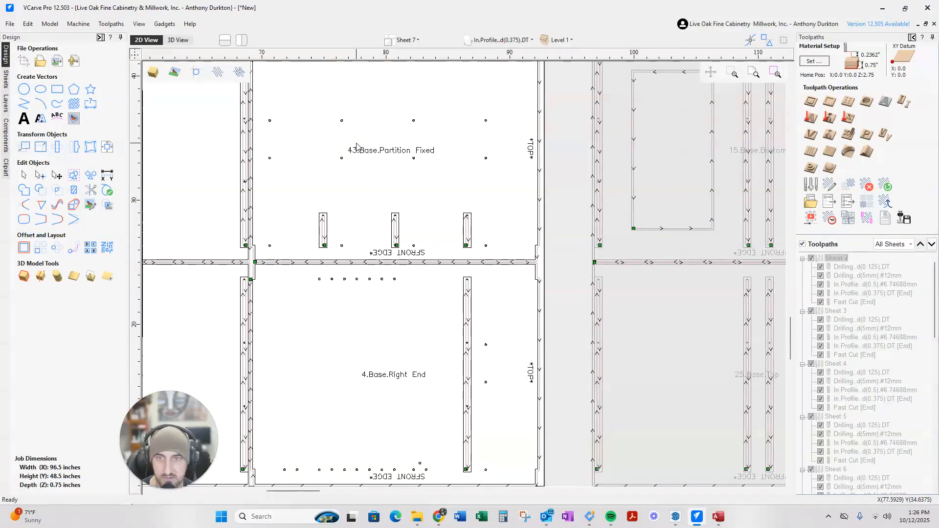
scroll(382, 184, "down", 2)
scroll(419, 299, "down", 8)
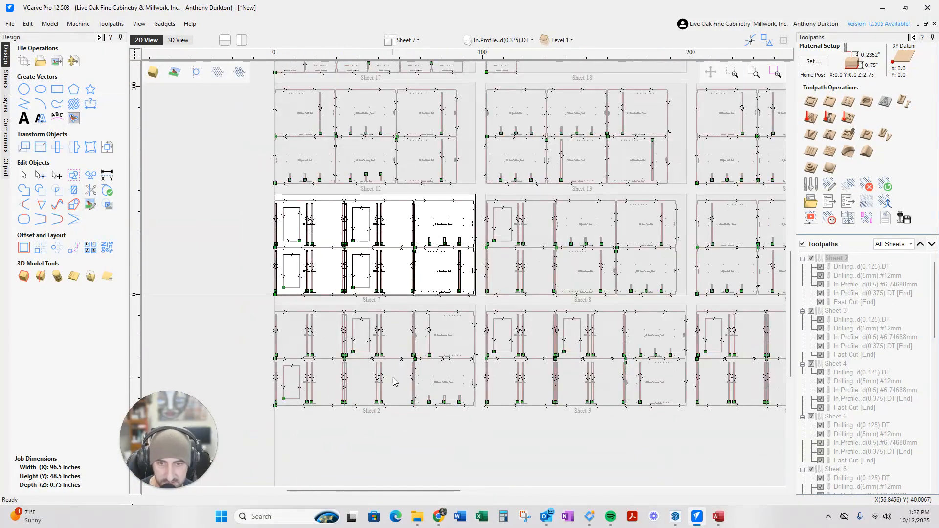
Make Sheet 2 active and zoom onto its 90.Base.Partition Fixed part
left_click(393, 382)
scroll(465, 346, "up", 6)
scroll(556, 313, "down", 5)
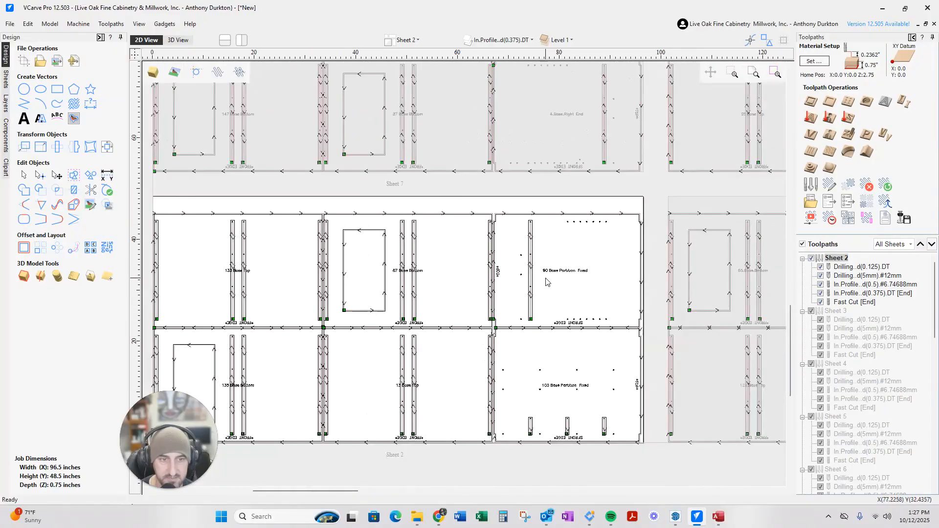
scroll(547, 282, "down", 2)
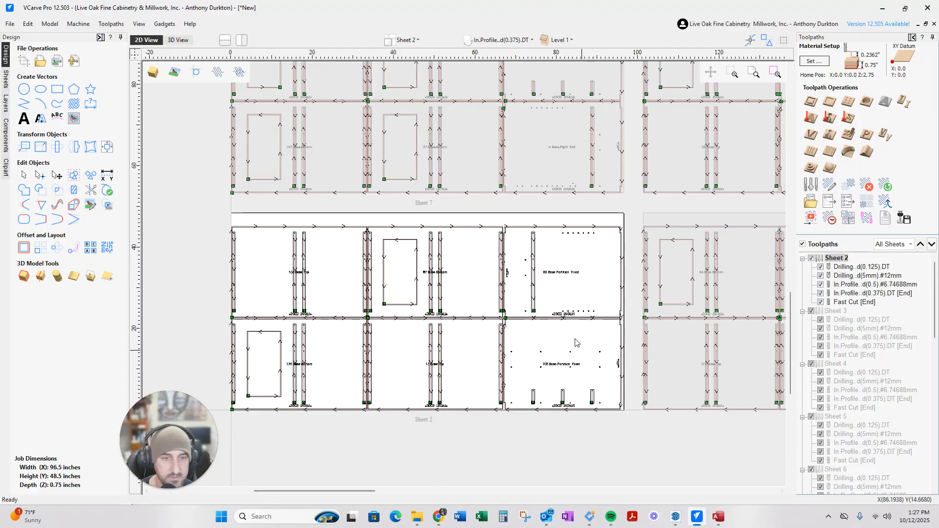
scroll(579, 260, "up", 5)
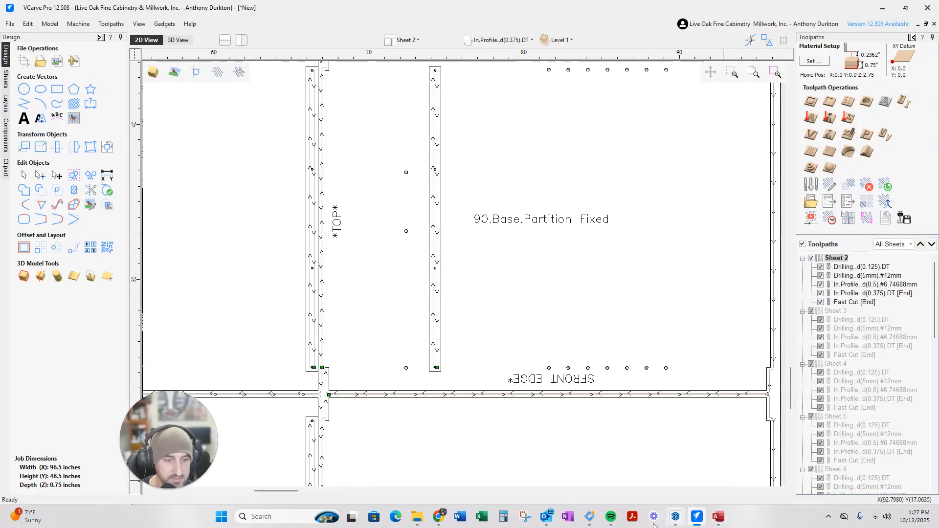
In CutList Plus, select the row for part 90, Base Partition Fixed, then scroll back to the top
left_click(590, 518)
scroll(121, 256, "down", 9)
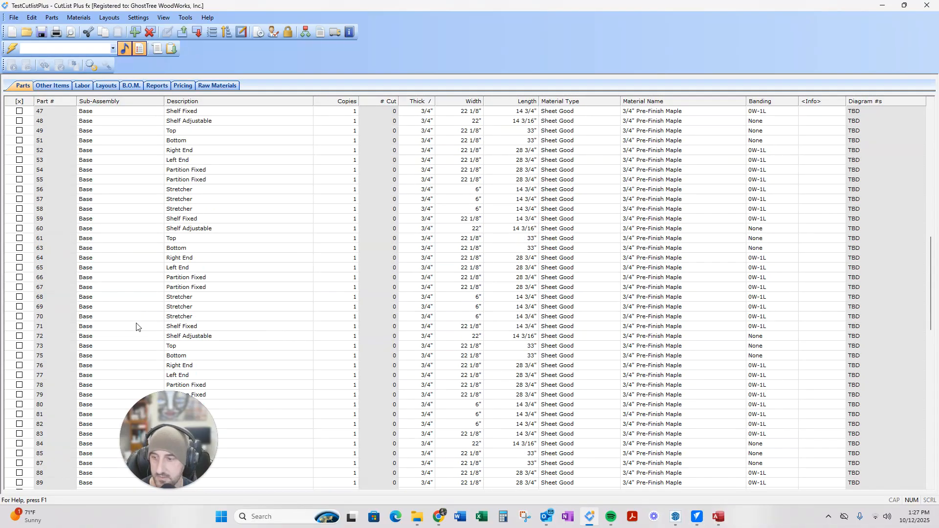
left_click(42, 347)
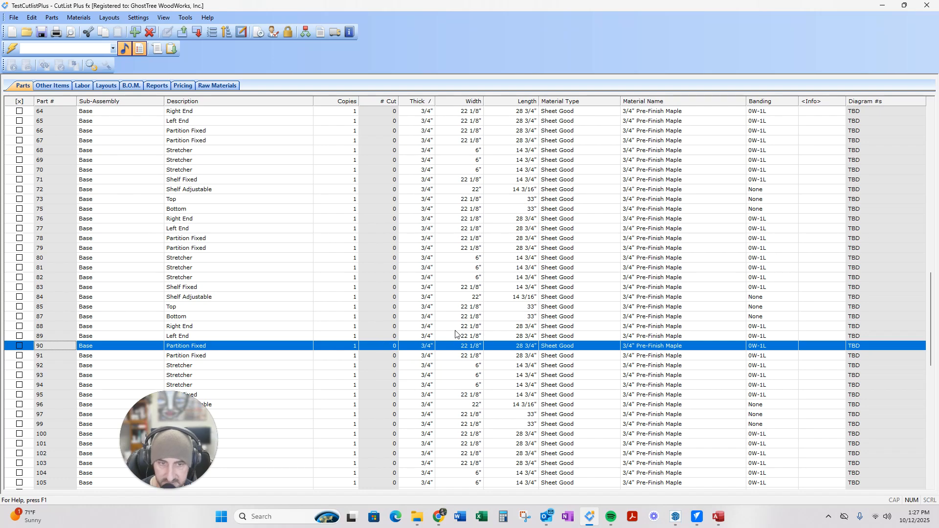
scroll(206, 385, "down", 2)
scroll(405, 361, "up", 2)
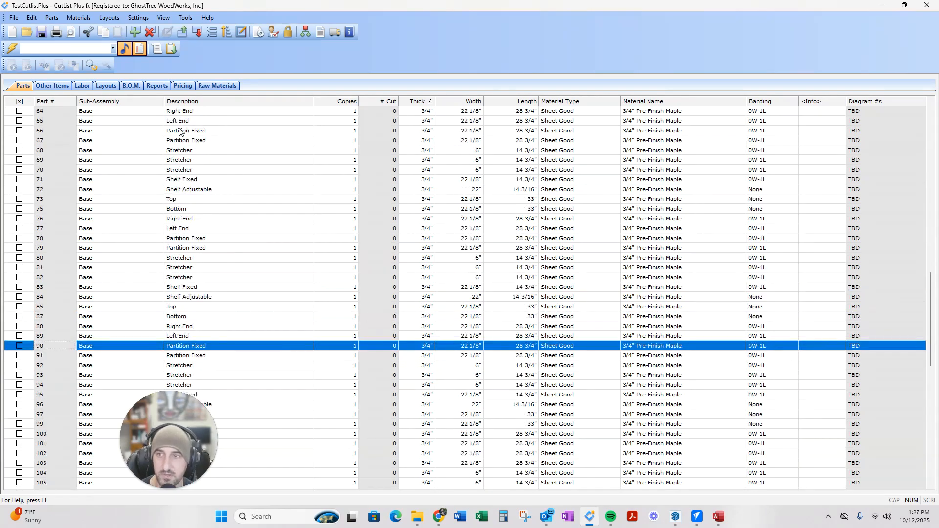
scroll(336, 373, "up", 2)
scroll(388, 404, "up", 20)
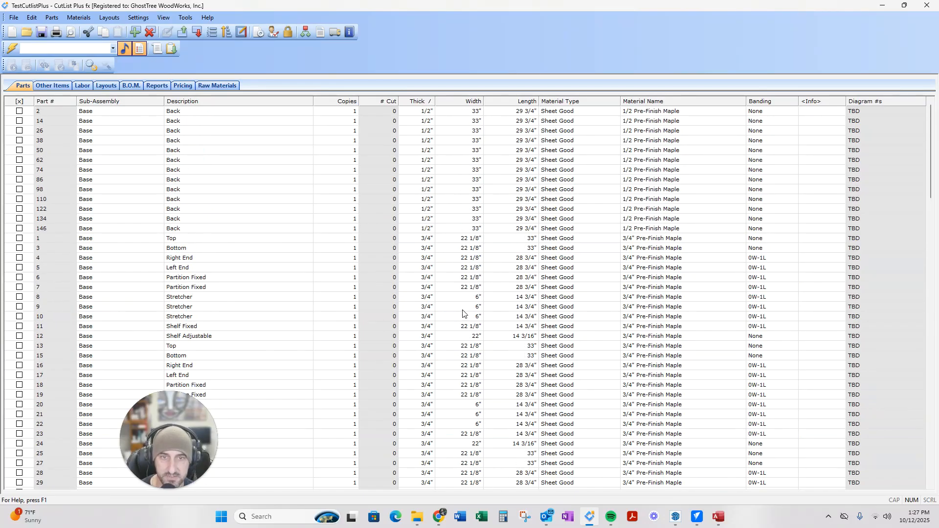
Open the part-label print preview for all parts
left_click(14, 18)
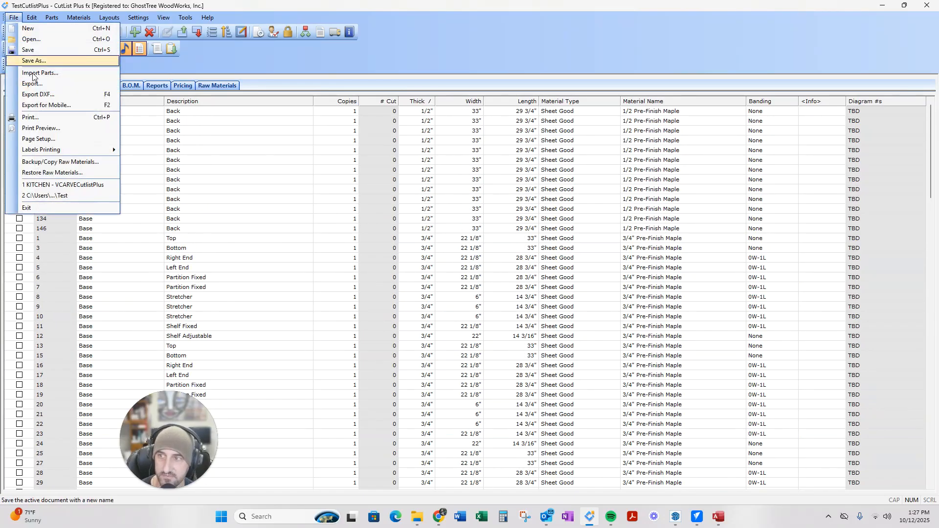
mouse_move(55, 150)
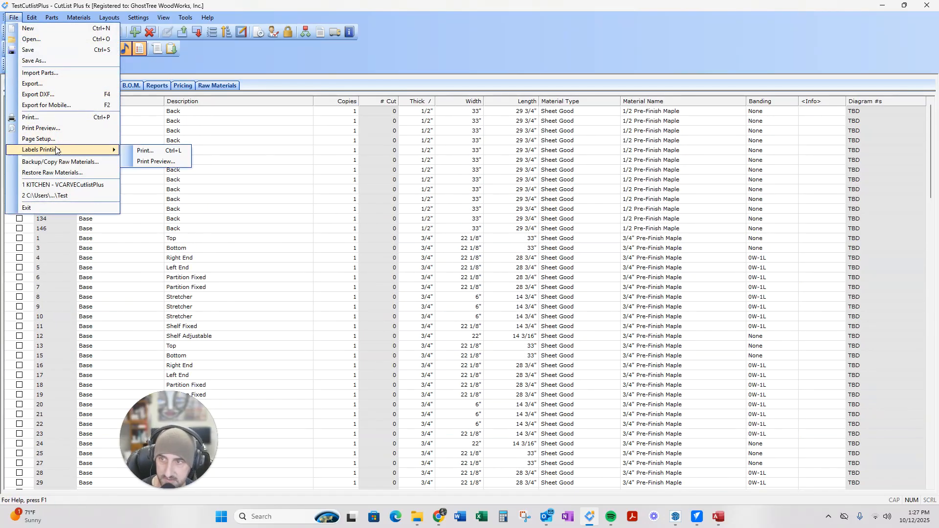
left_click(149, 162)
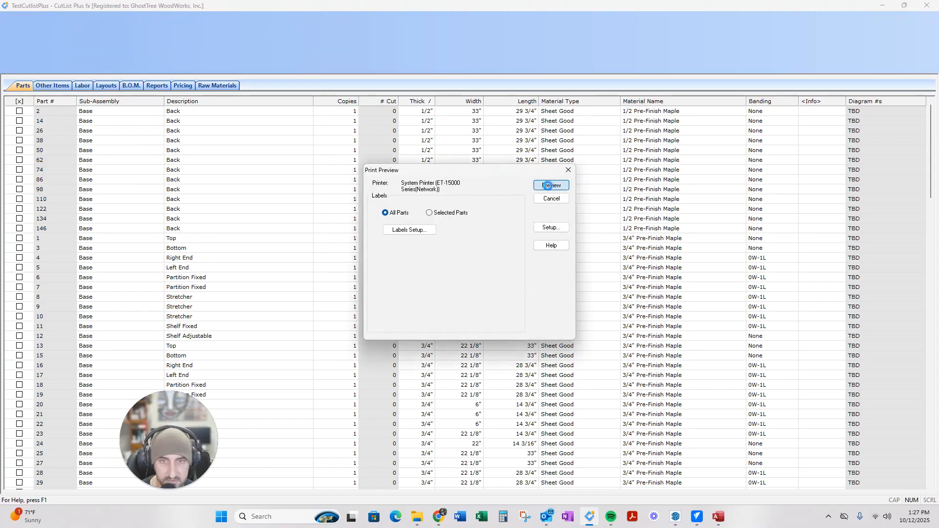
left_click(552, 188)
Switch the preview to one page at a time and page through to the last label page
left_click(128, 19)
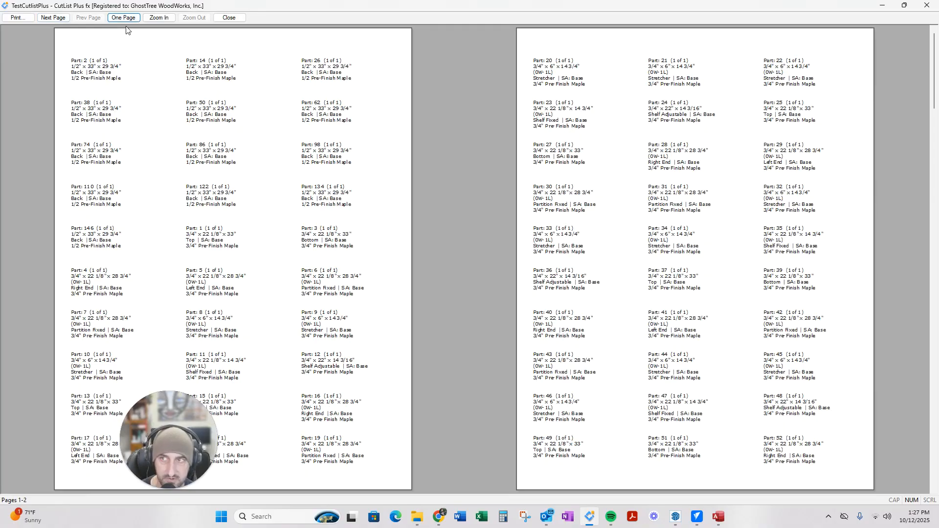
left_click(121, 18)
left_click(53, 18)
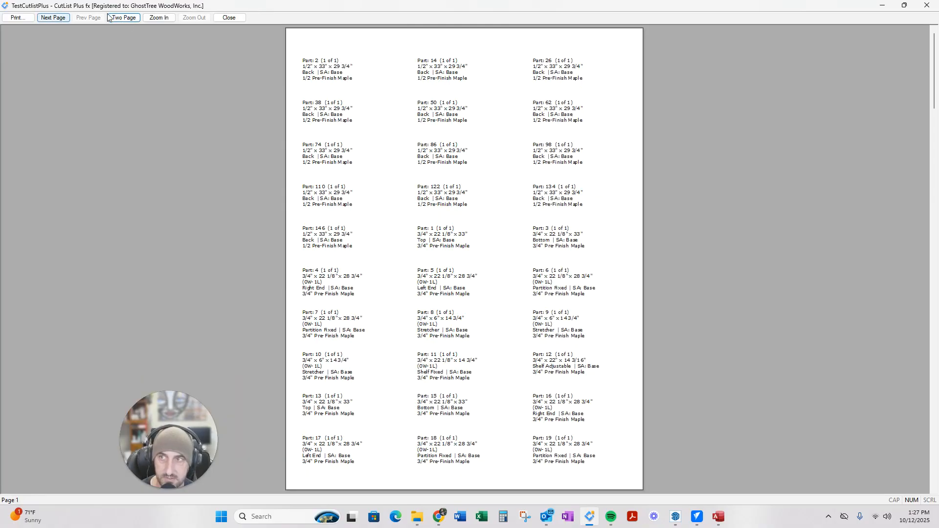
left_click(52, 19)
left_click(51, 19)
left_click(51, 19)
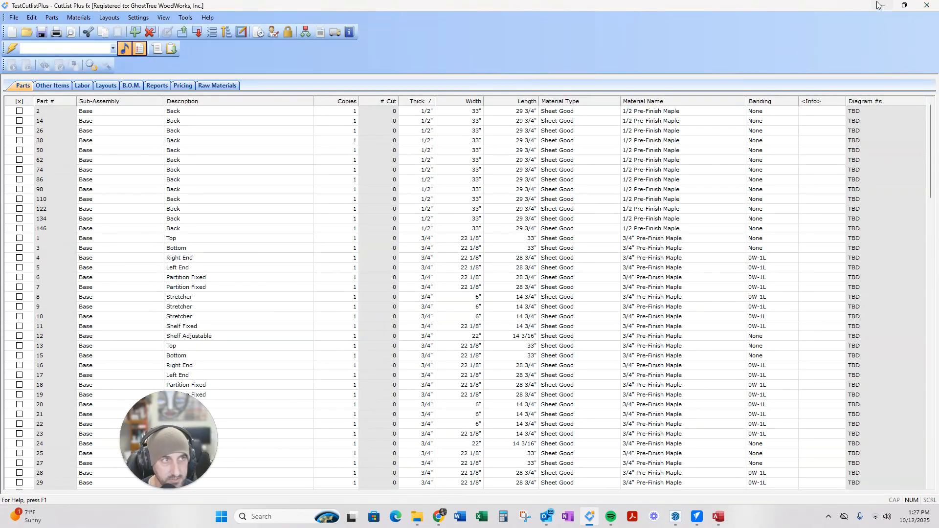
Minimize CutList Plus and zoom across VCarve's 18 nested sheets with drilling and profile toolpaths
left_click(878, 5)
scroll(520, 356, "down", 5)
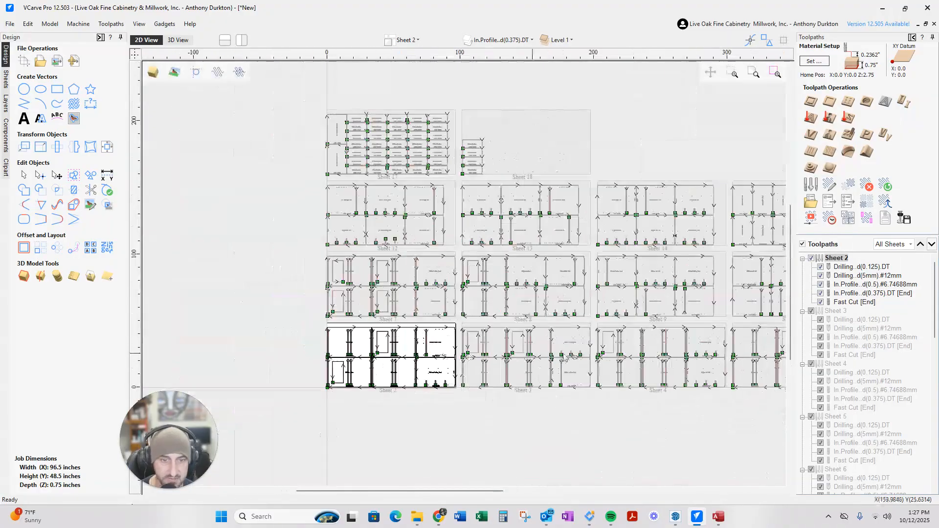
scroll(713, 329, "down", 2)
scroll(630, 315, "up", 8)
scroll(629, 315, "down", 6)
scroll(630, 316, "up", 2)
scroll(489, 303, "down", 4)
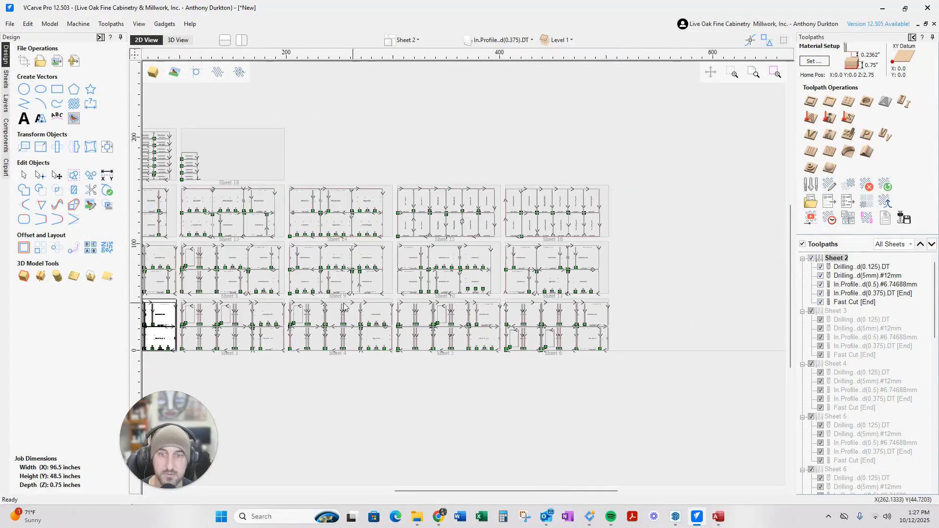
scroll(386, 297, "up", 3)
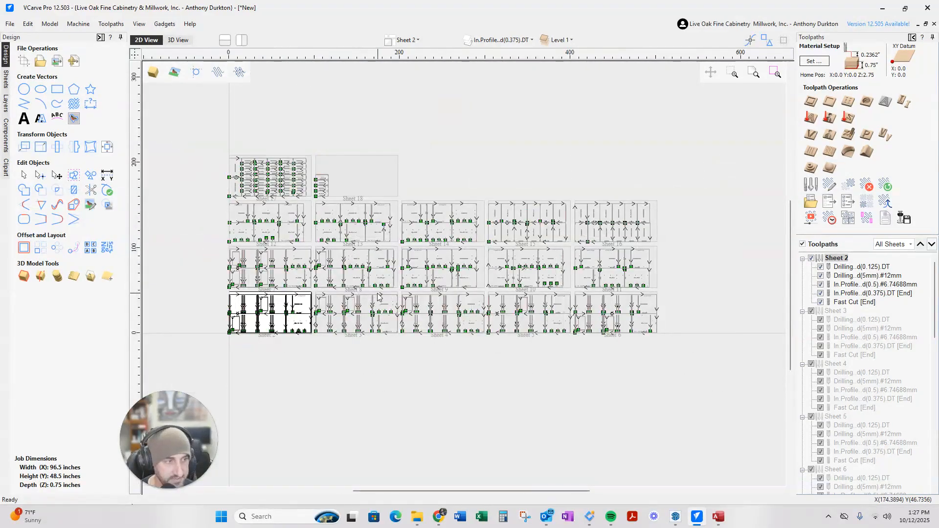
scroll(391, 294, "down", 3)
scroll(410, 295, "up", 4)
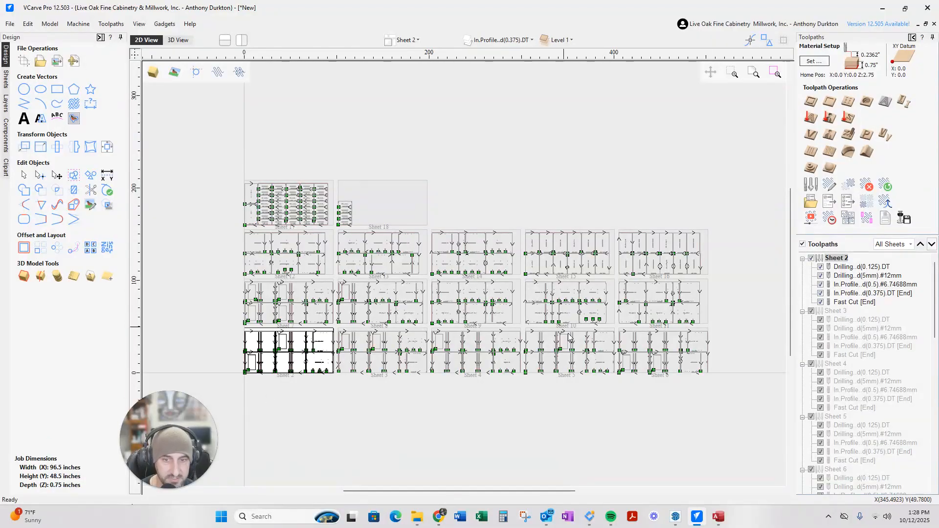
scroll(594, 373, "up", 3)
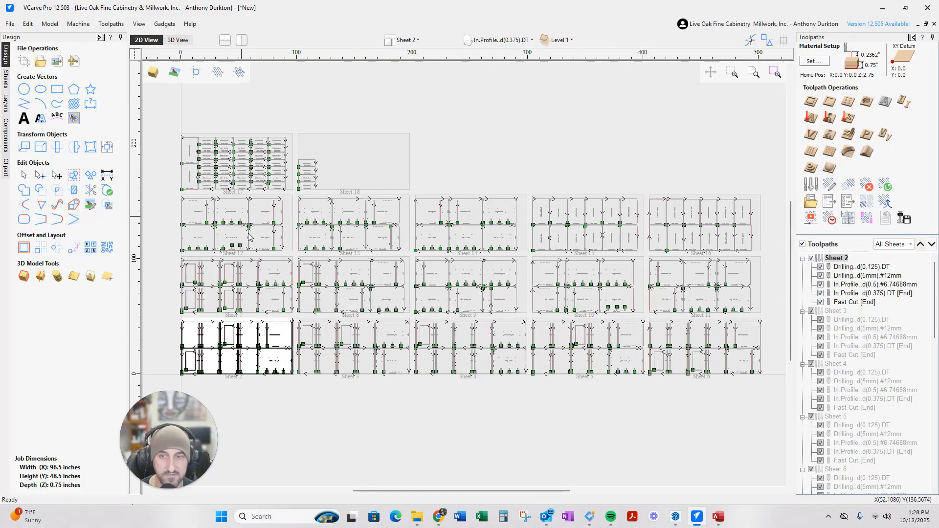
Minimize VCarve, bring the SketchUp cabinet model in front of Explorer, and orbit to a higher view
left_click(883, 9)
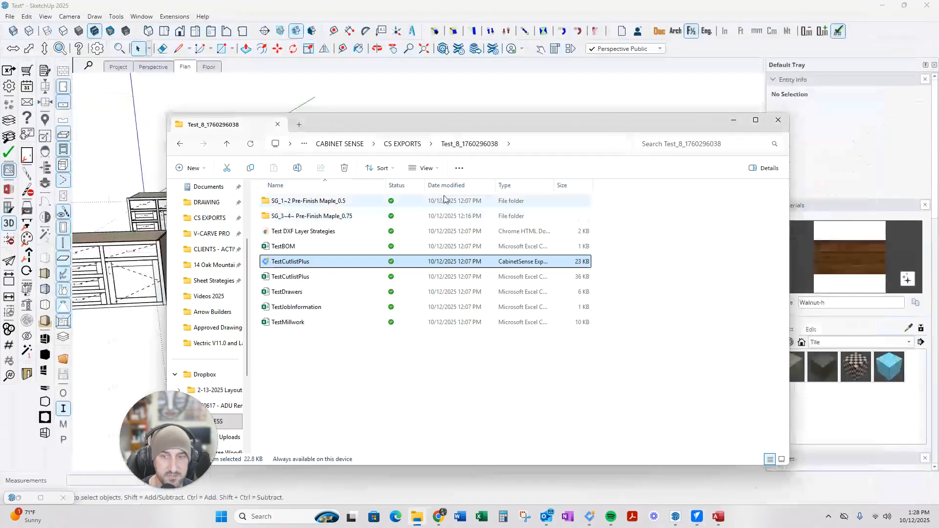
left_click(406, 94)
scroll(467, 323, "down", 2)
middle_click_drag(267, 325, 378, 303)
scroll(272, 282, "up", 3)
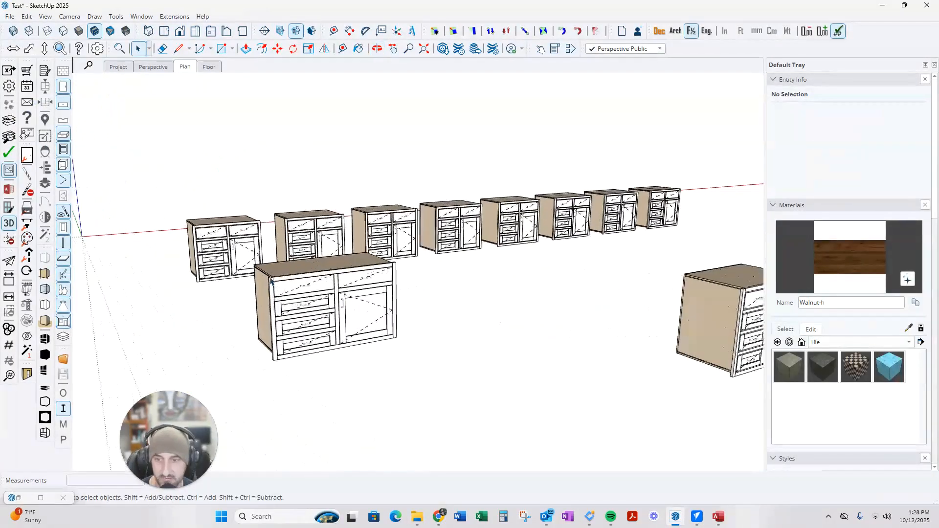
scroll(272, 282, "down", 2)
middle_click_drag(272, 283, 276, 306)
scroll(501, 255, "up", 3)
Orbit round to see the cabinets' backs, then back to show the cabinet fronts
middle_click_drag(541, 240, 189, 230)
middle_click_drag(573, 249, 181, 250)
scroll(358, 268, "up", 3)
scroll(320, 268, "down", 3)
middle_click_drag(323, 269, 685, 279)
scroll(389, 282, "down", 3)
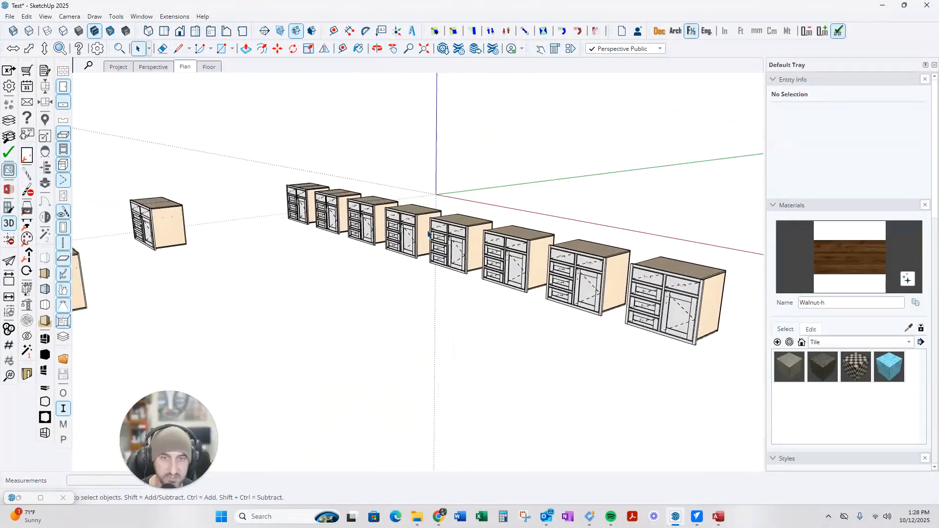
scroll(421, 240, "up", 2)
scroll(276, 339, "down", 1)
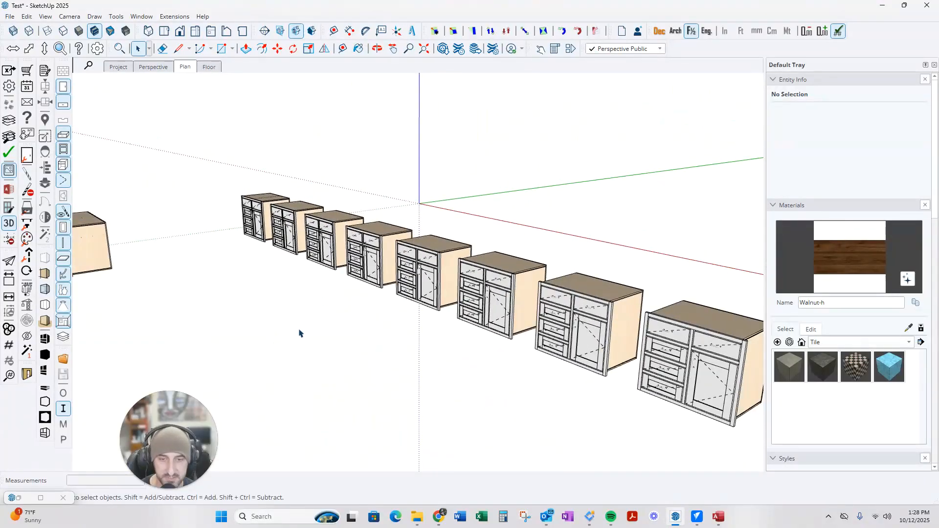
middle_click_drag(301, 348, 548, 299)
scroll(244, 337, "down", 1)
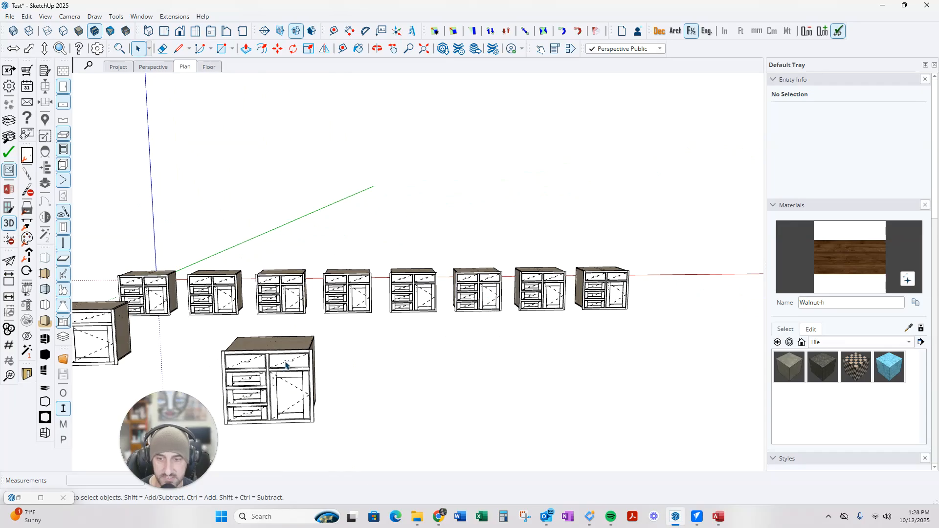
scroll(286, 365, "up", 2)
Select the front Base#3 cabinet to check its Entity Info, then clear the selection and reorient the view
left_click(245, 370)
scroll(239, 371, "down", 1)
middle_click_drag(239, 371, 435, 338)
scroll(391, 368, "down", 2)
middle_click_drag(386, 373, 339, 402)
scroll(338, 403, "up", 2)
scroll(338, 402, "down", 1)
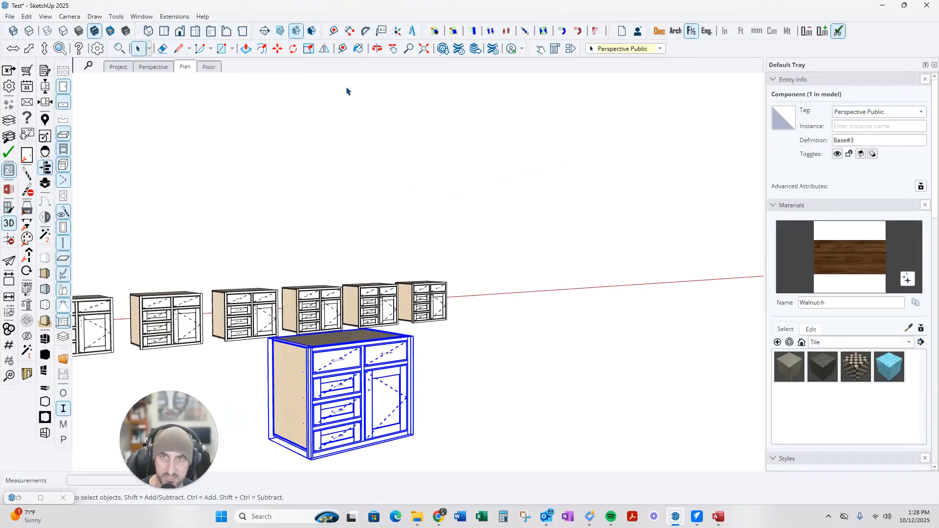
scroll(325, 367, "up", 2)
scroll(318, 362, "down", 5)
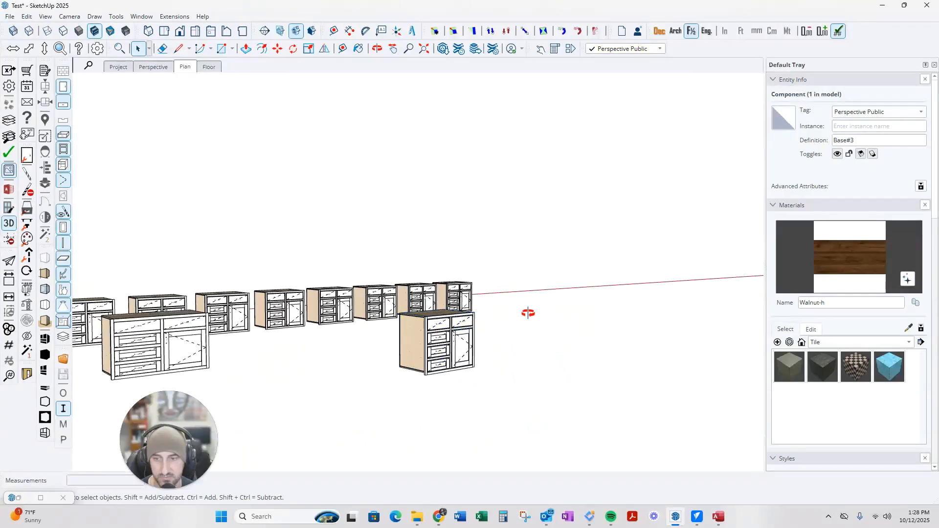
left_click(533, 316)
scroll(428, 330, "up", 3)
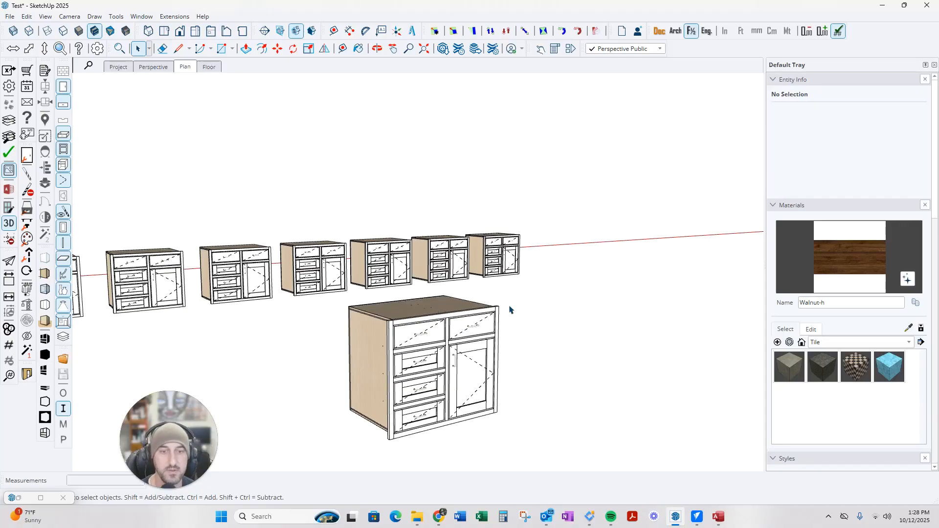
scroll(538, 308, "down", 3)
mouse_move(549, 306)
middle_mouse_down()
mouse_move(331, 352)
mouse_move(459, 380)
middle_mouse_up()
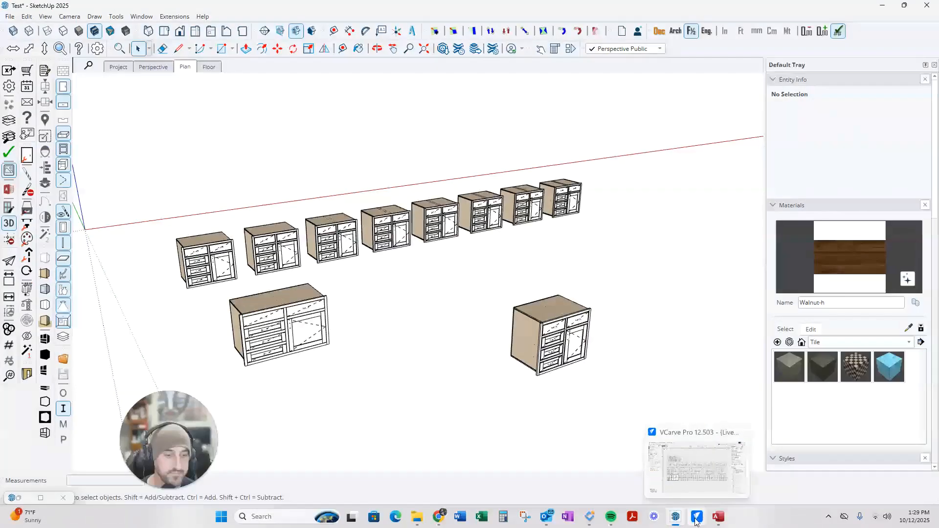
Return to VCarve Pro and zoom across nested Sheets 2–18 to inspect their drilling and profile toolpaths
left_click(696, 519)
scroll(456, 380, "up", 3)
scroll(455, 379, "down", 5)
scroll(412, 389, "up", 2)
scroll(412, 389, "down", 5)
scroll(411, 391, "up", 1)
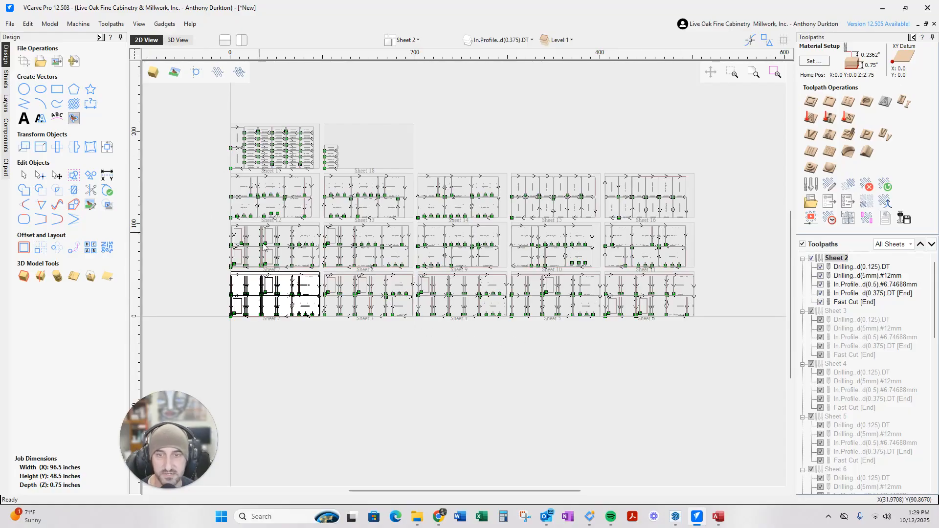
scroll(312, 240, "up", 1)
scroll(413, 362, "down", 1)
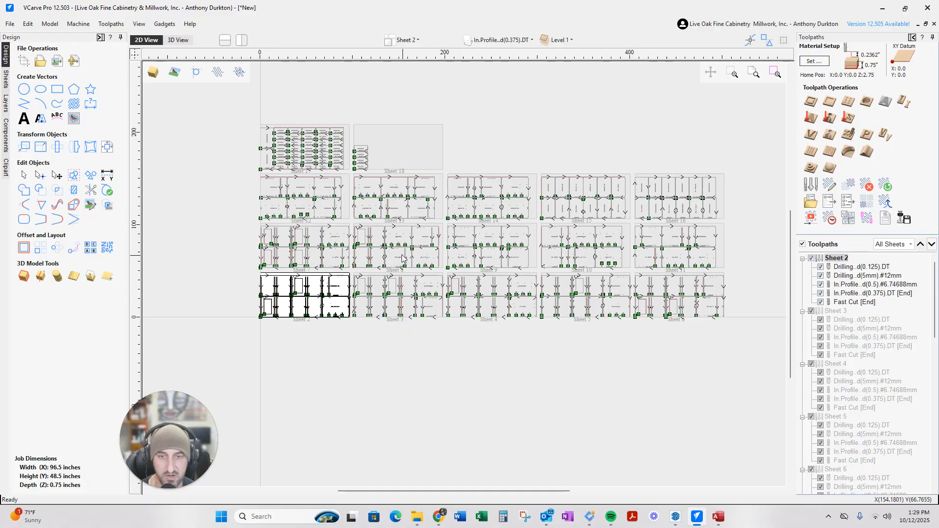
scroll(609, 272, "up", 1)
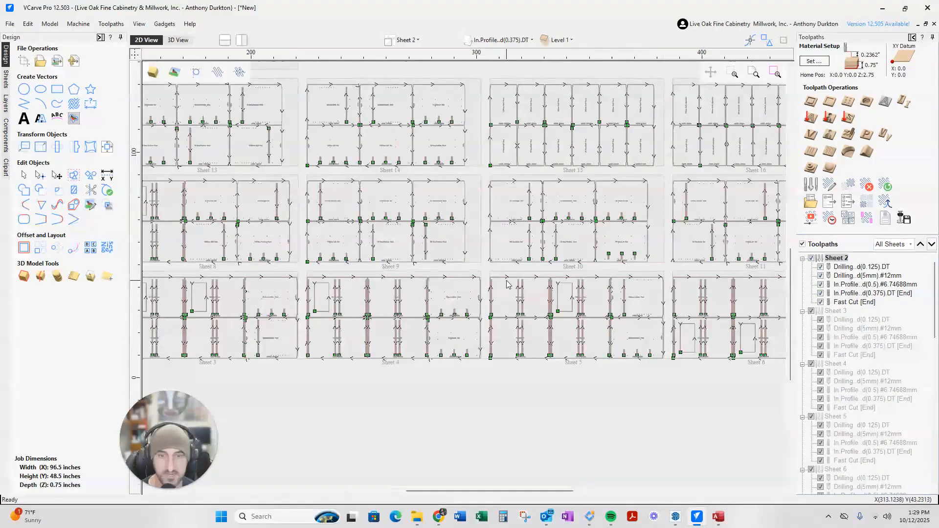
scroll(504, 286, "down", 1)
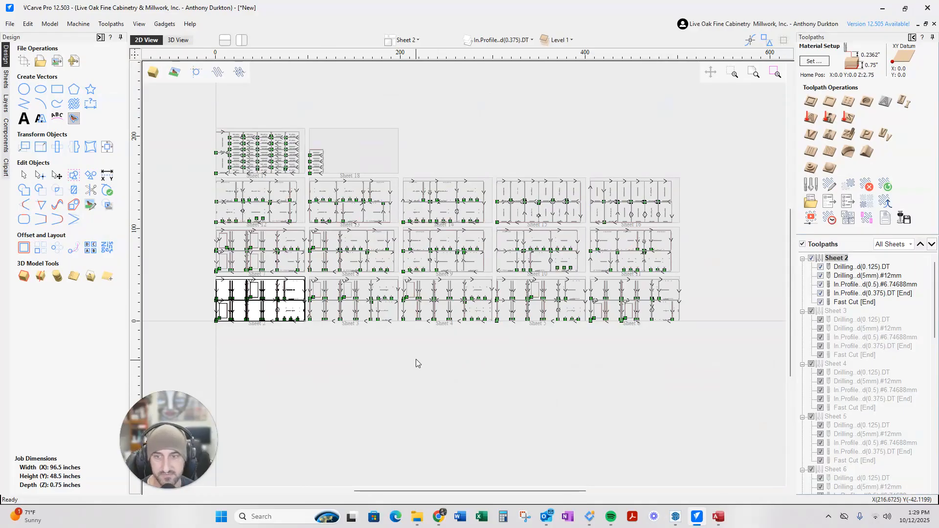
scroll(274, 352, "up", 2)
scroll(293, 338, "down", 1)
scroll(284, 320, "up", 3)
scroll(343, 323, "up", 1)
scroll(406, 352, "down", 3)
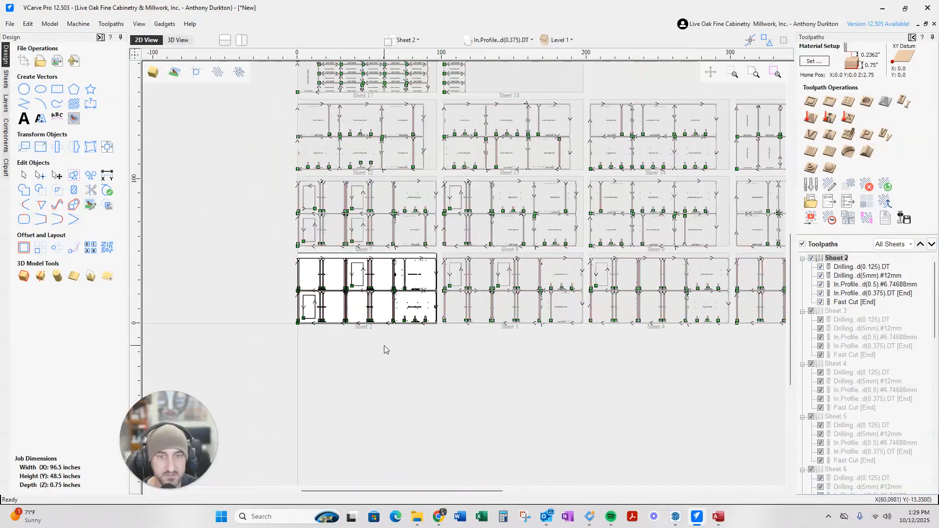
scroll(389, 344, "down", 3)
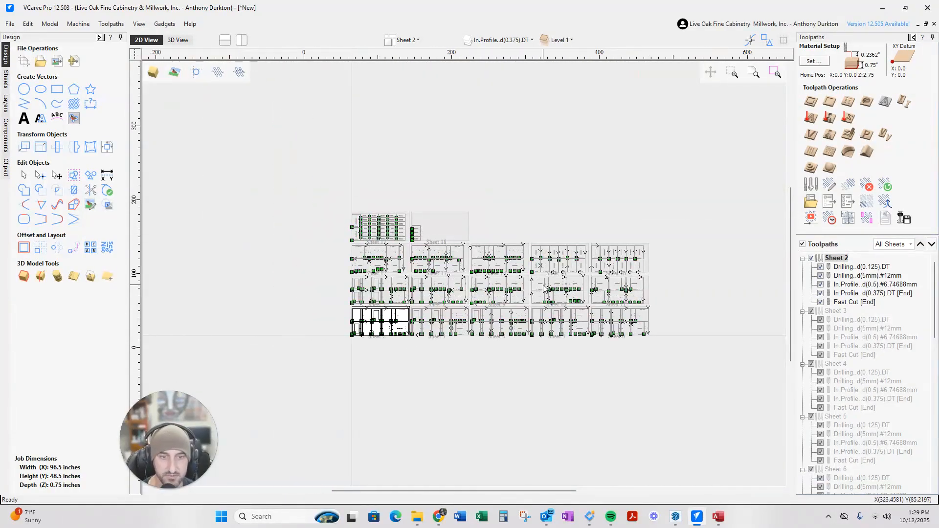
scroll(543, 286, "up", 2)
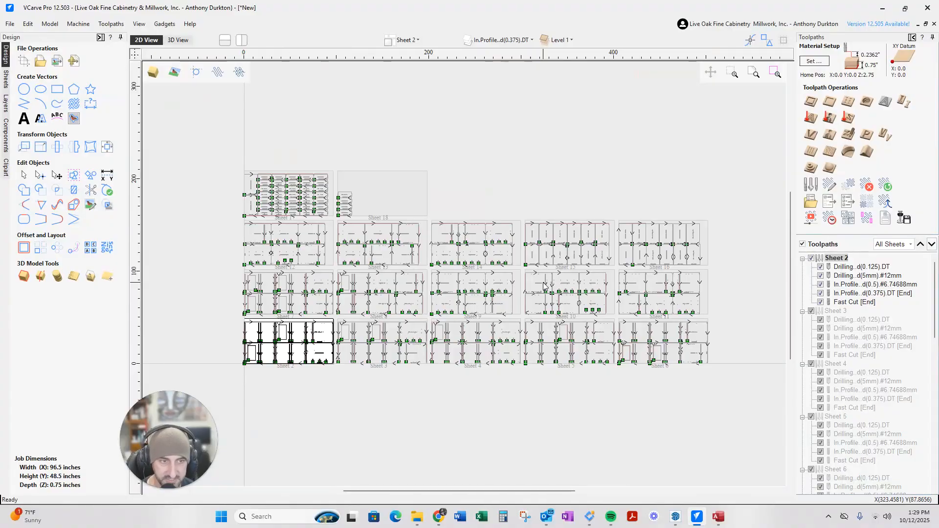
scroll(416, 380, "down", 1)
scroll(404, 360, "up", 1)
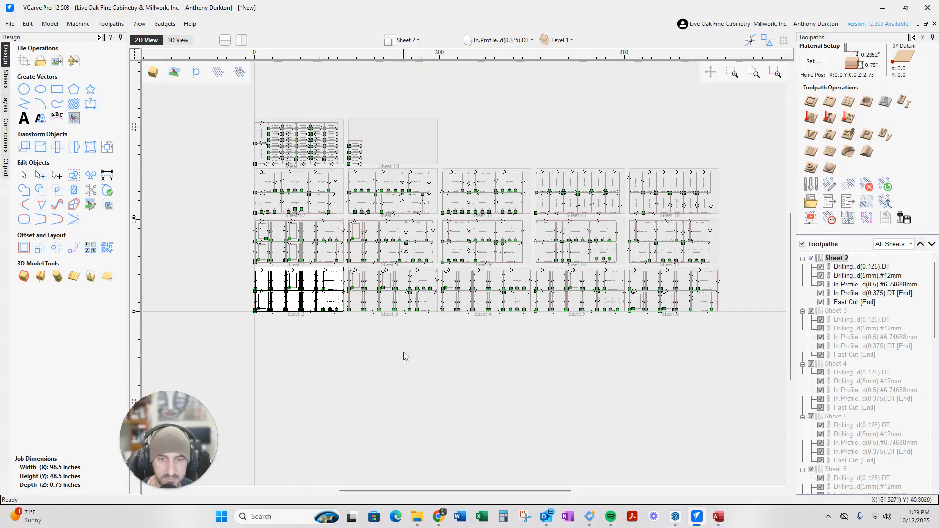
scroll(409, 264, "up", 1)
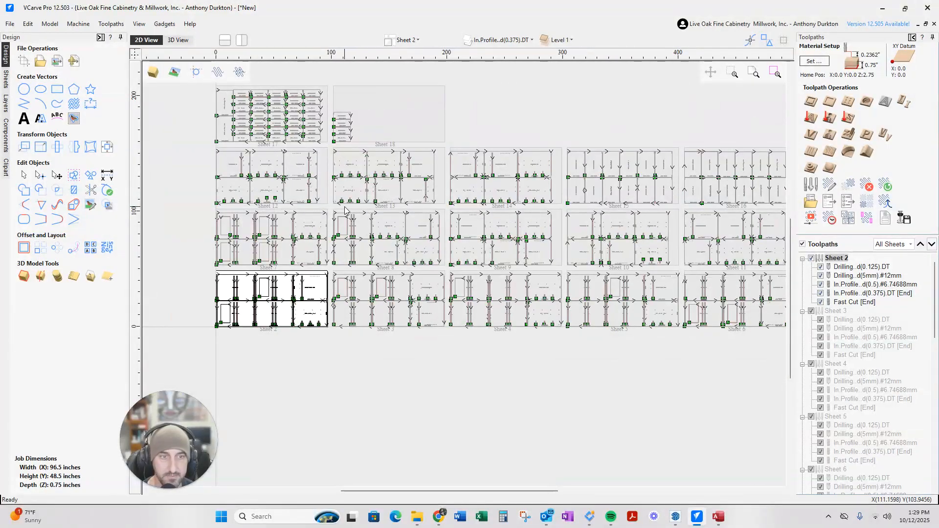
scroll(414, 215, "down", 3)
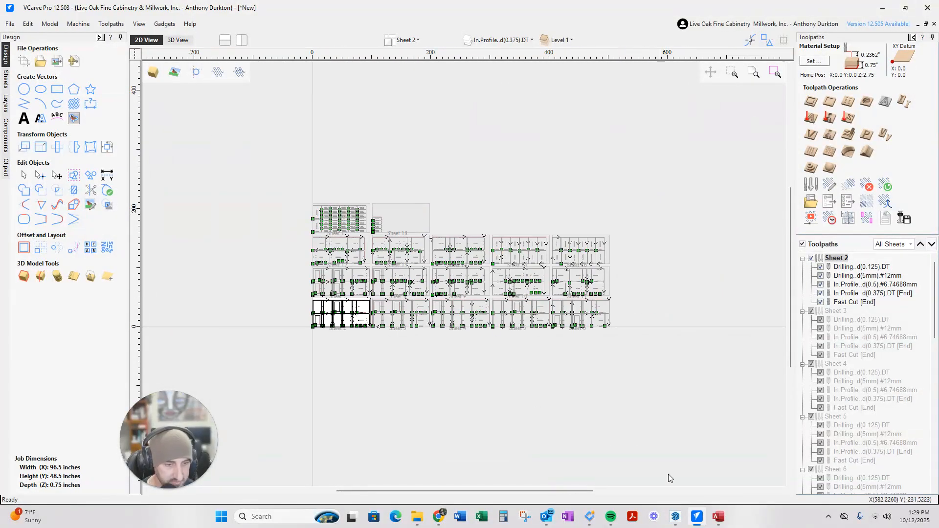
Return to SketchUp, zooming out and orbiting to show the eight-cabinet row with two base cabinets in front
left_click(697, 517)
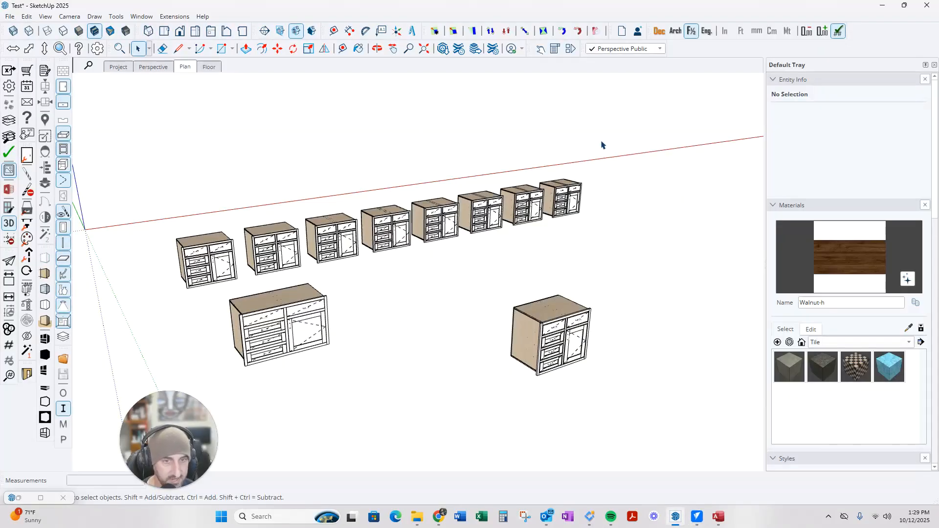
scroll(232, 218, "down", 2)
scroll(372, 236, "down", 2)
scroll(362, 234, "up", 4)
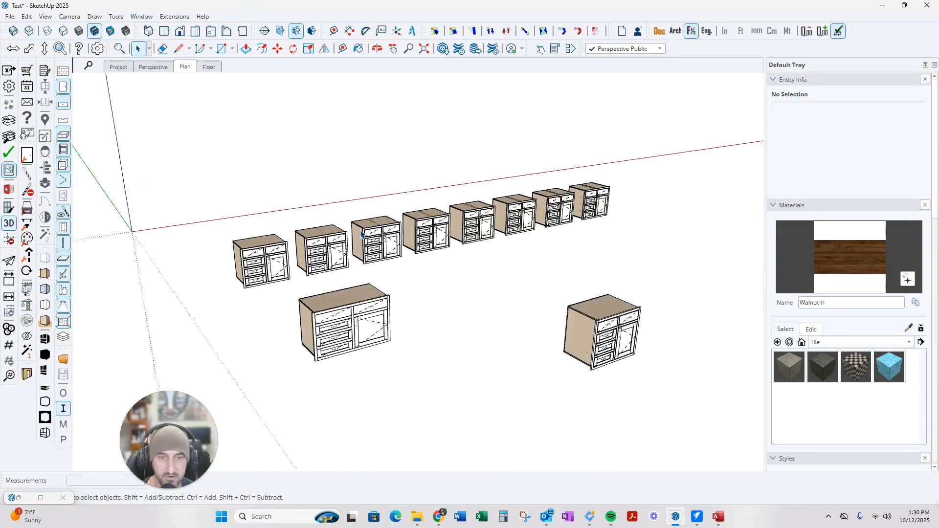
scroll(416, 240, "down", 2)
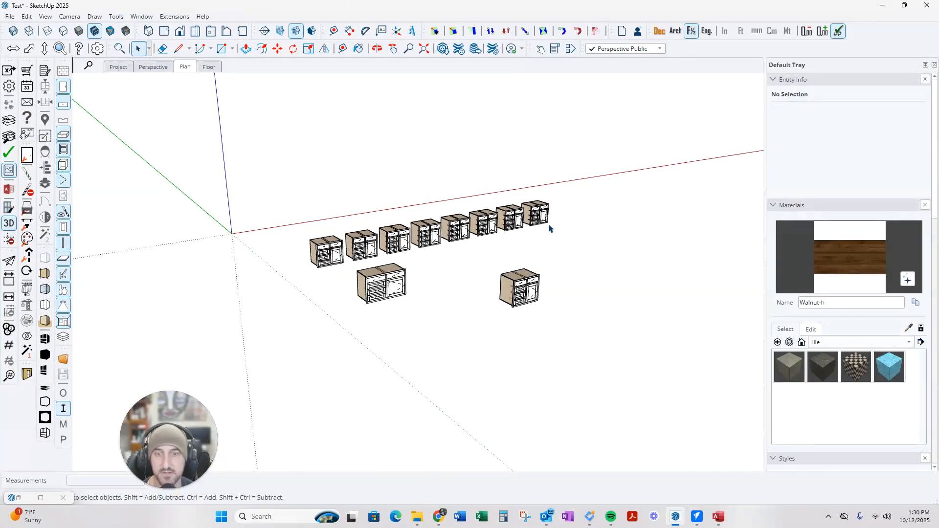
mouse_move(493, 278)
middle_mouse_down()
mouse_move(436, 218)
mouse_move(232, 265)
mouse_move(447, 281)
mouse_move(385, 281)
mouse_move(381, 307)
mouse_move(463, 309)
mouse_move(529, 372)
mouse_move(163, 371)
mouse_move(264, 326)
middle_mouse_up()
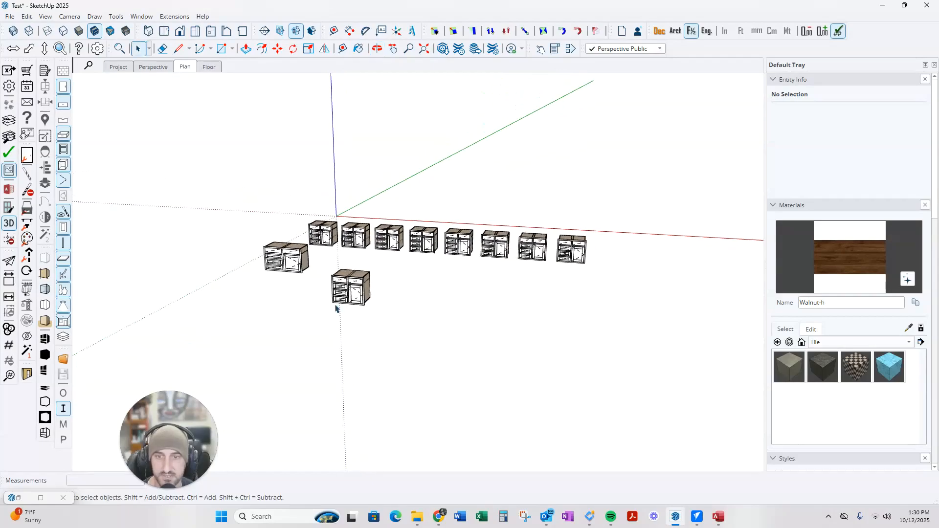
scroll(587, 283, "down", 2)
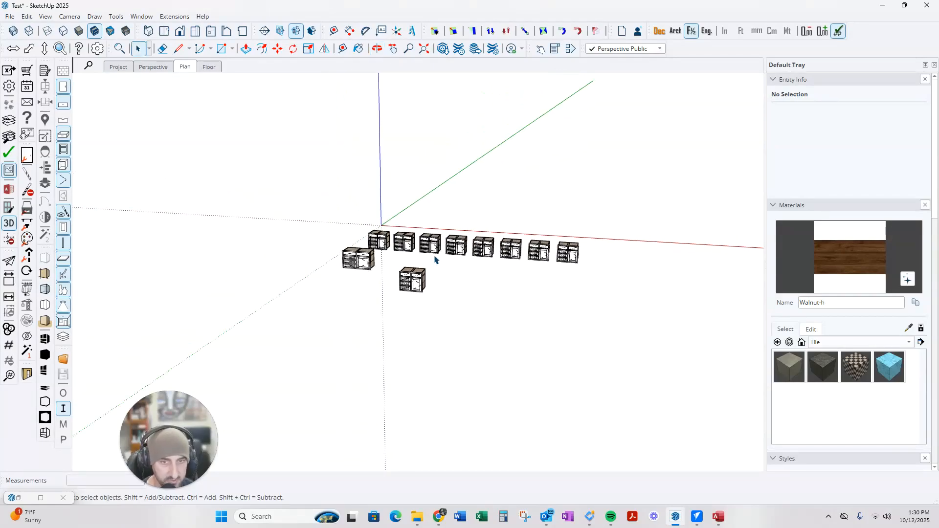